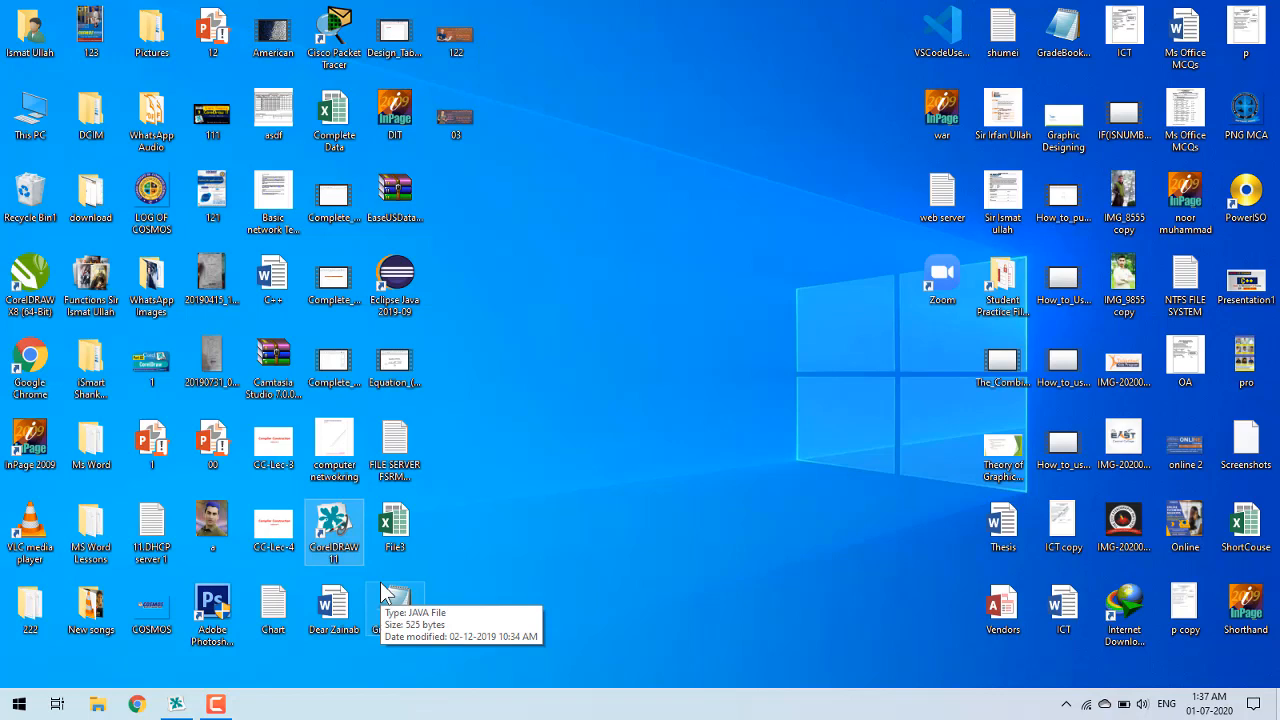
- Switch to CorelDRAW 11 and draw an ellipse about 5.2 by 5.3 inches in the empty area left of the page
click(176, 704)
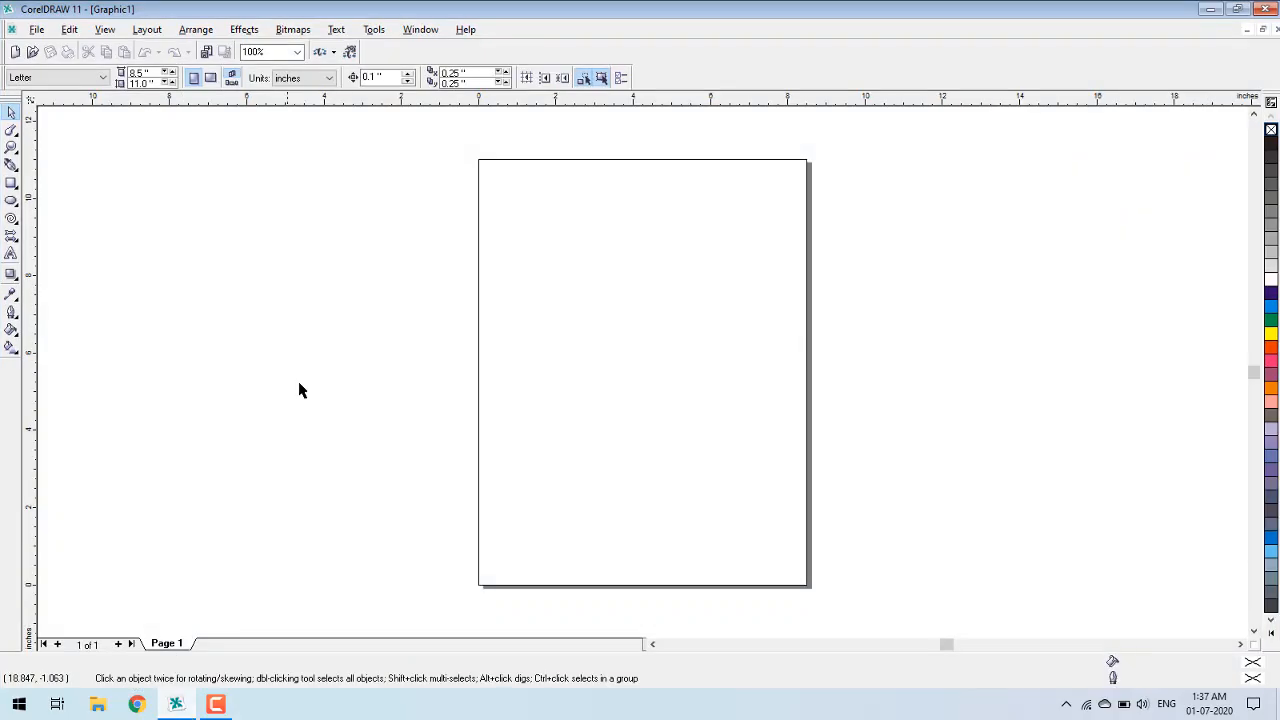
click(14, 133)
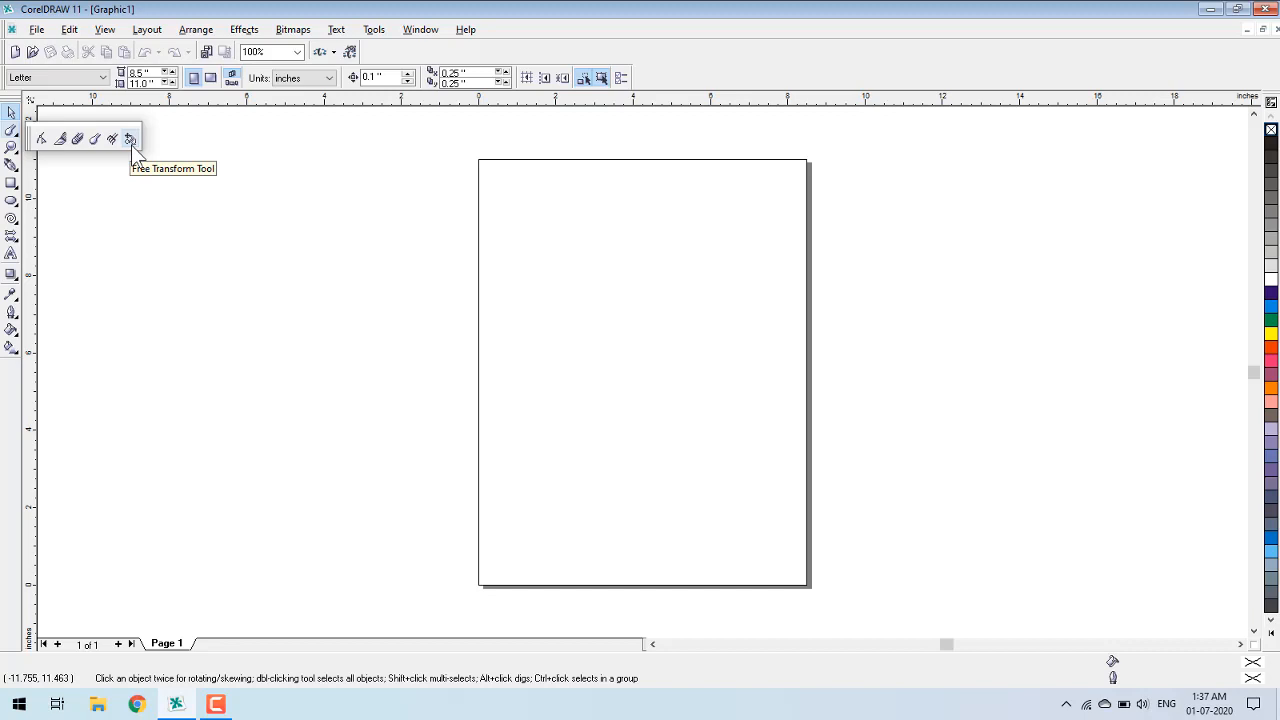
click(270, 213)
click(742, 646)
click(742, 646)
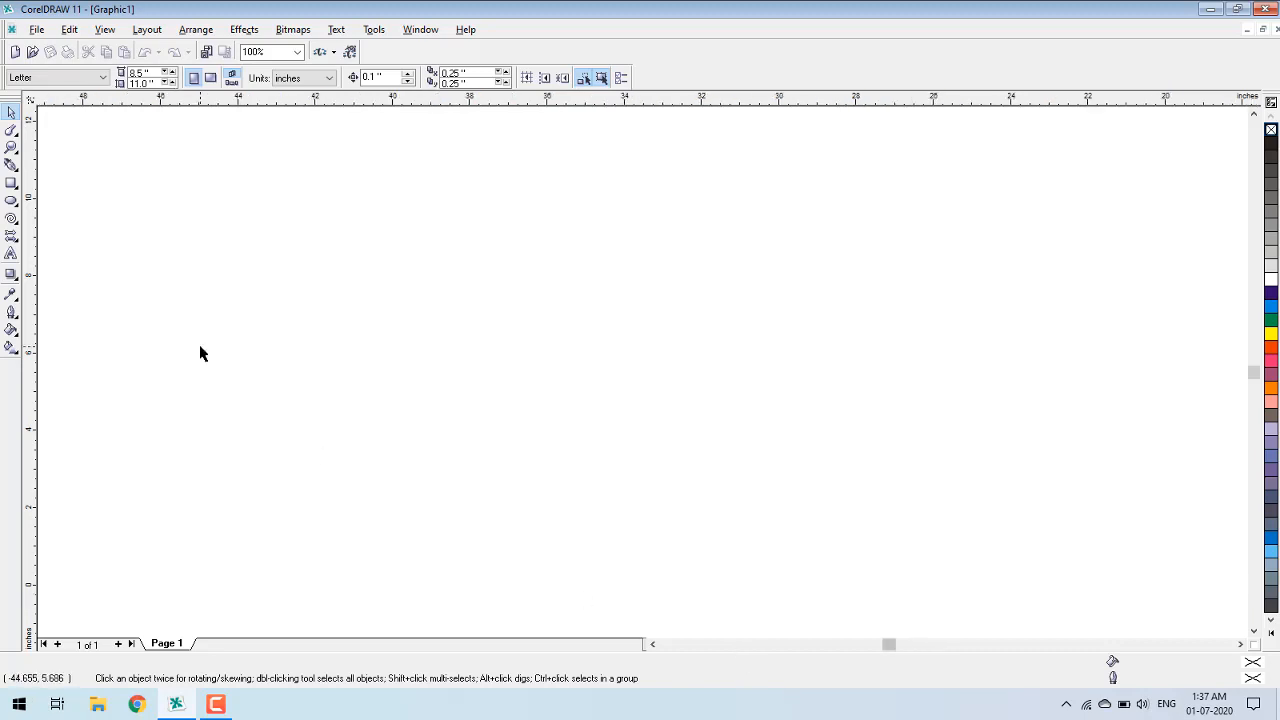
click(11, 200)
drag(218, 178, 420, 384)
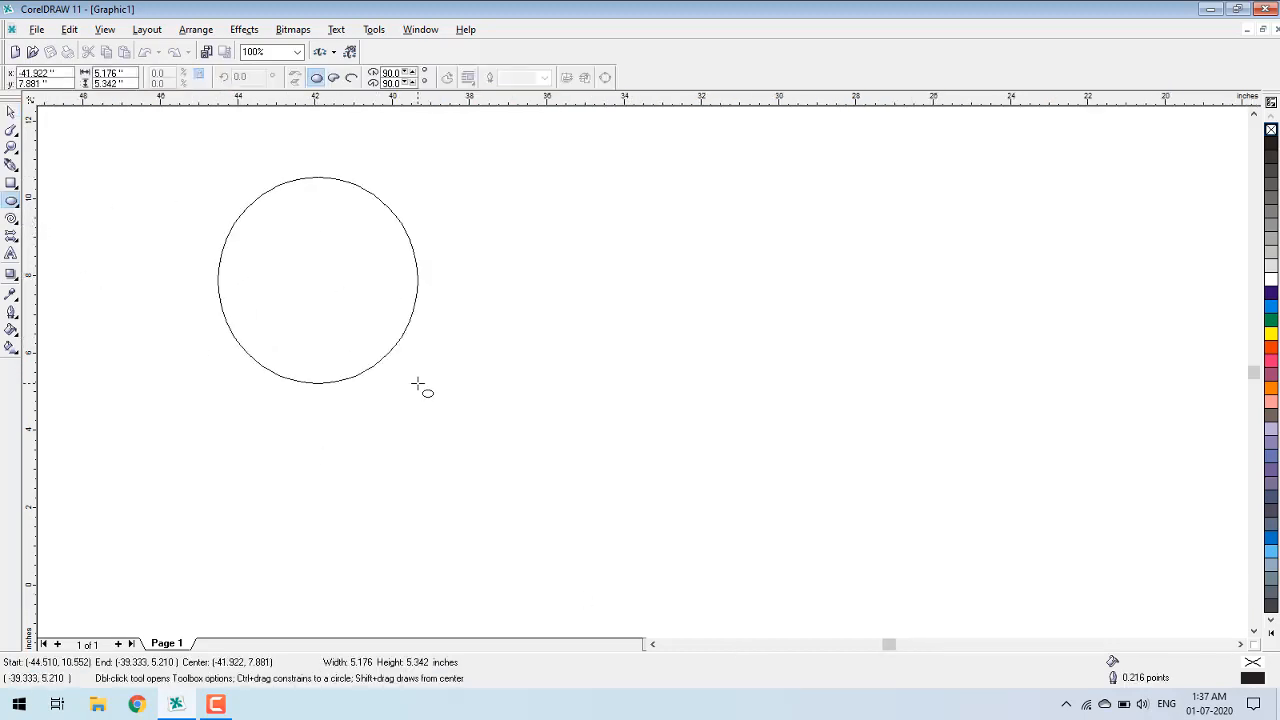
- Draw a wide rectangle just to the right of the ellipse and leave it deselected
click(11, 183)
drag(434, 195, 764, 366)
key(space)
click(845, 348)
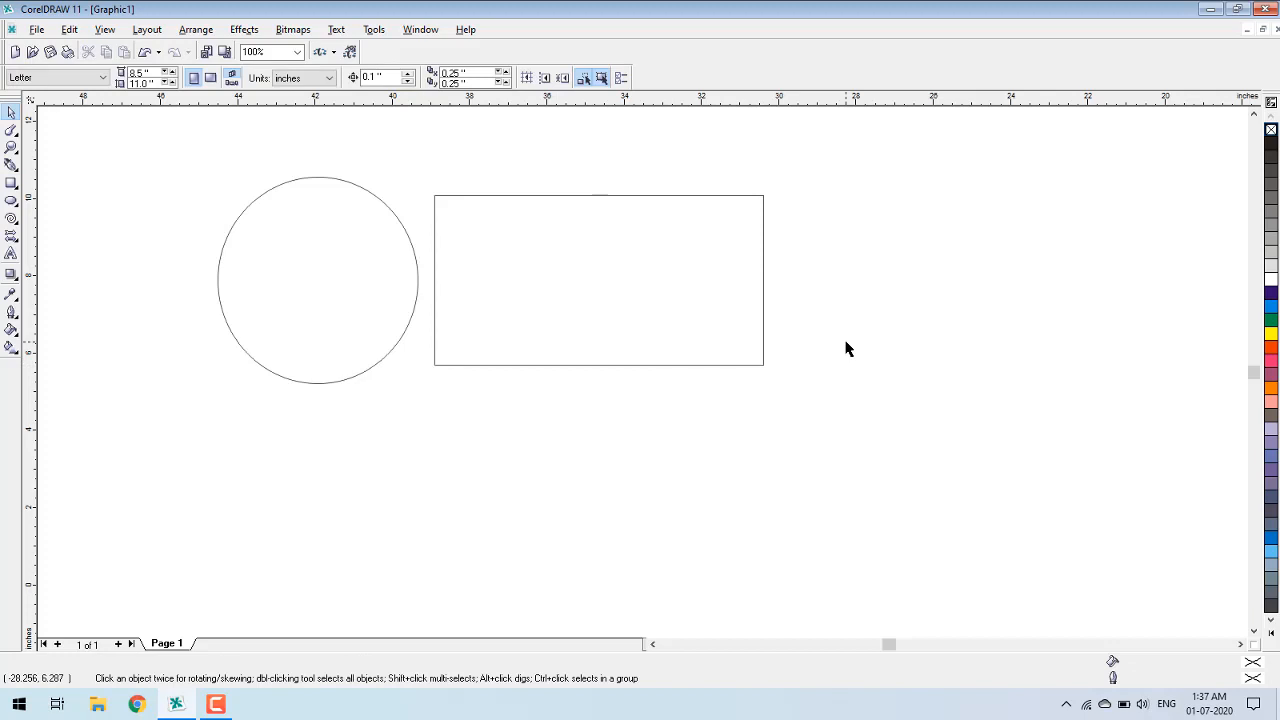
- Set the ellipse's outline width to 8 pt
click(308, 278)
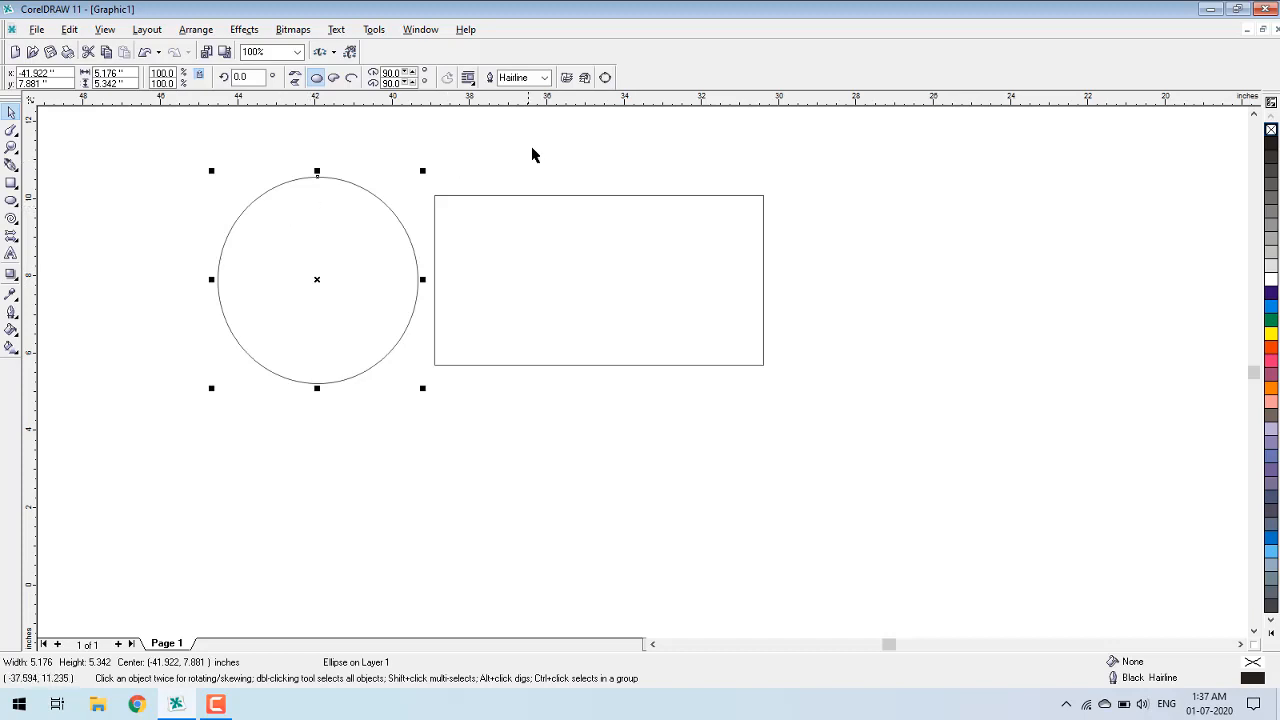
click(544, 78)
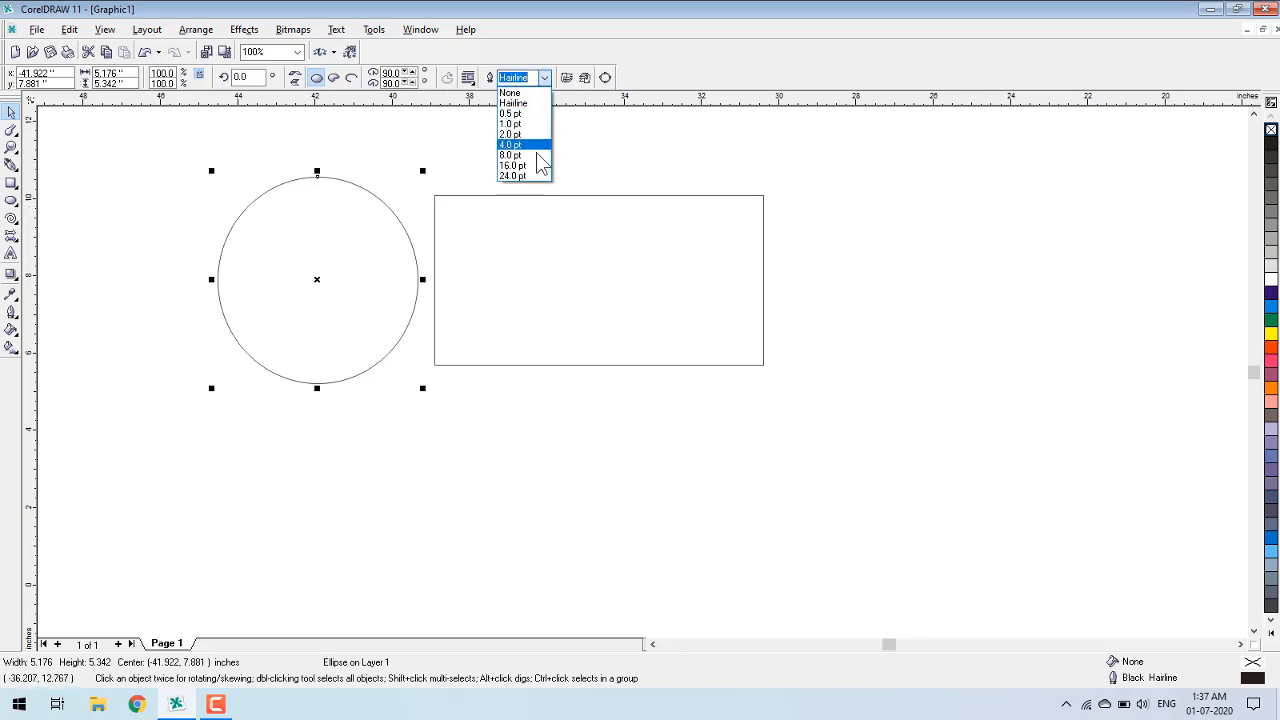
click(541, 160)
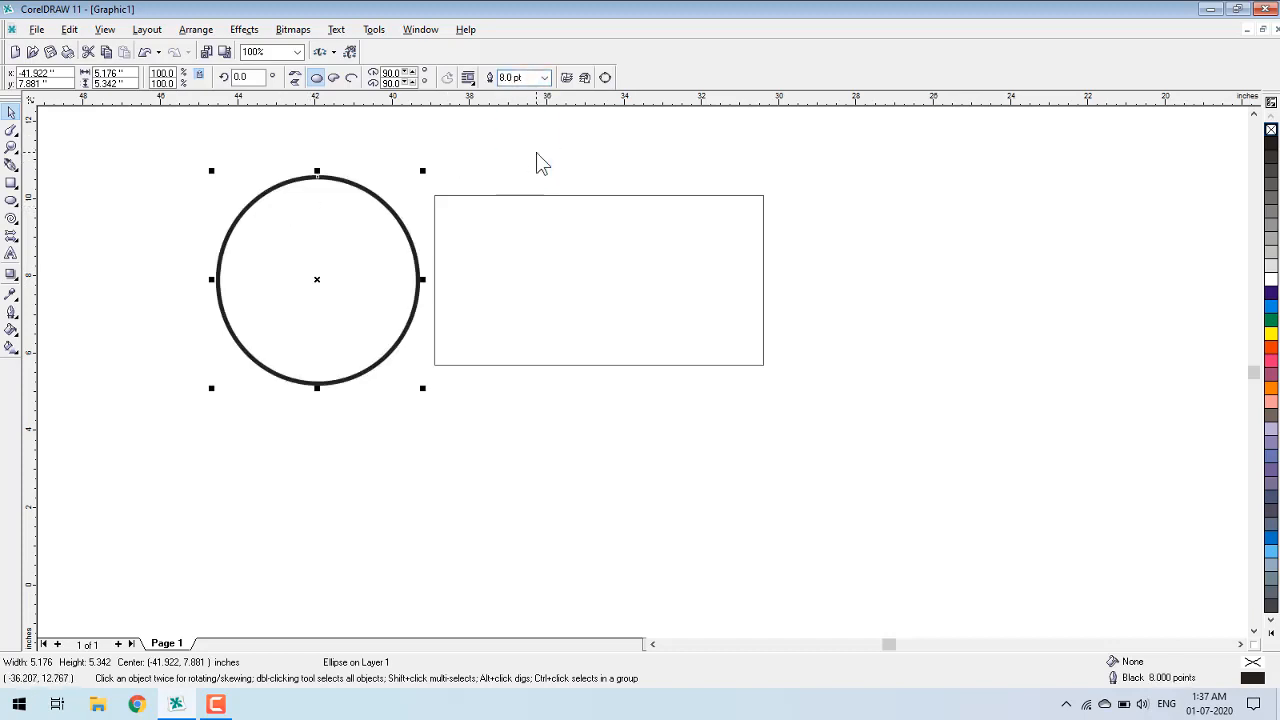
key(shift+F2)
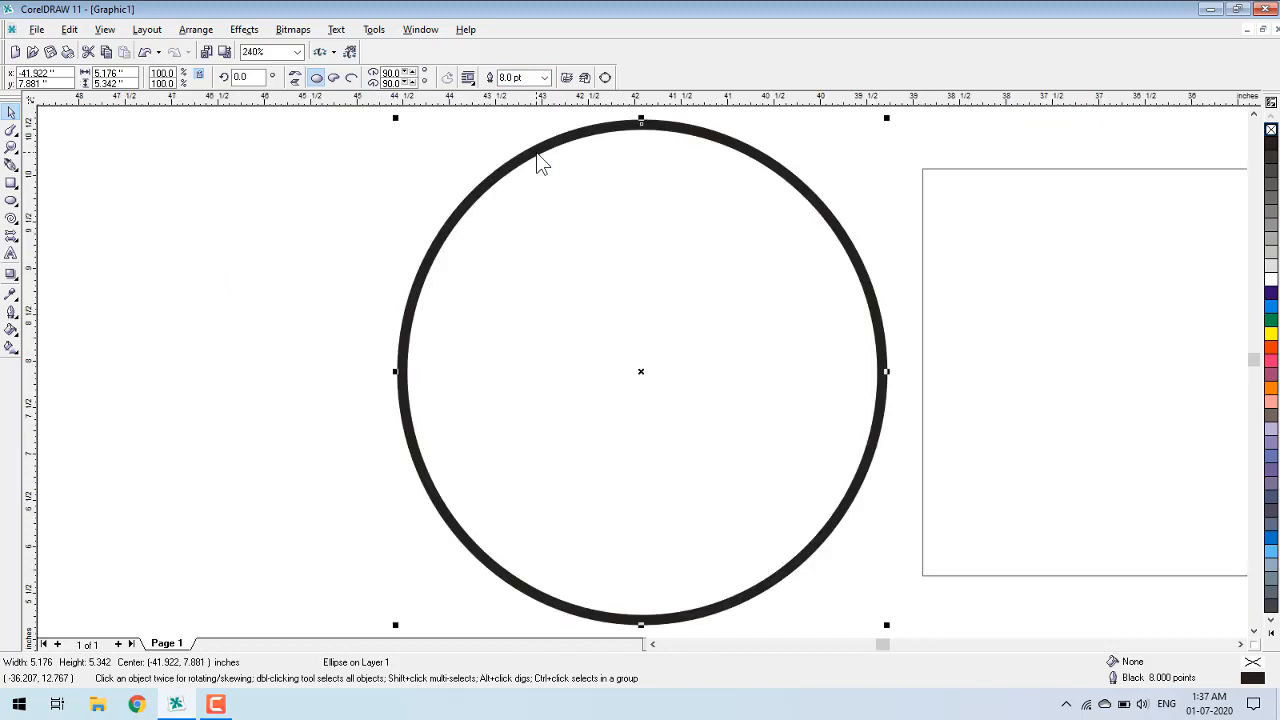
key(F3)
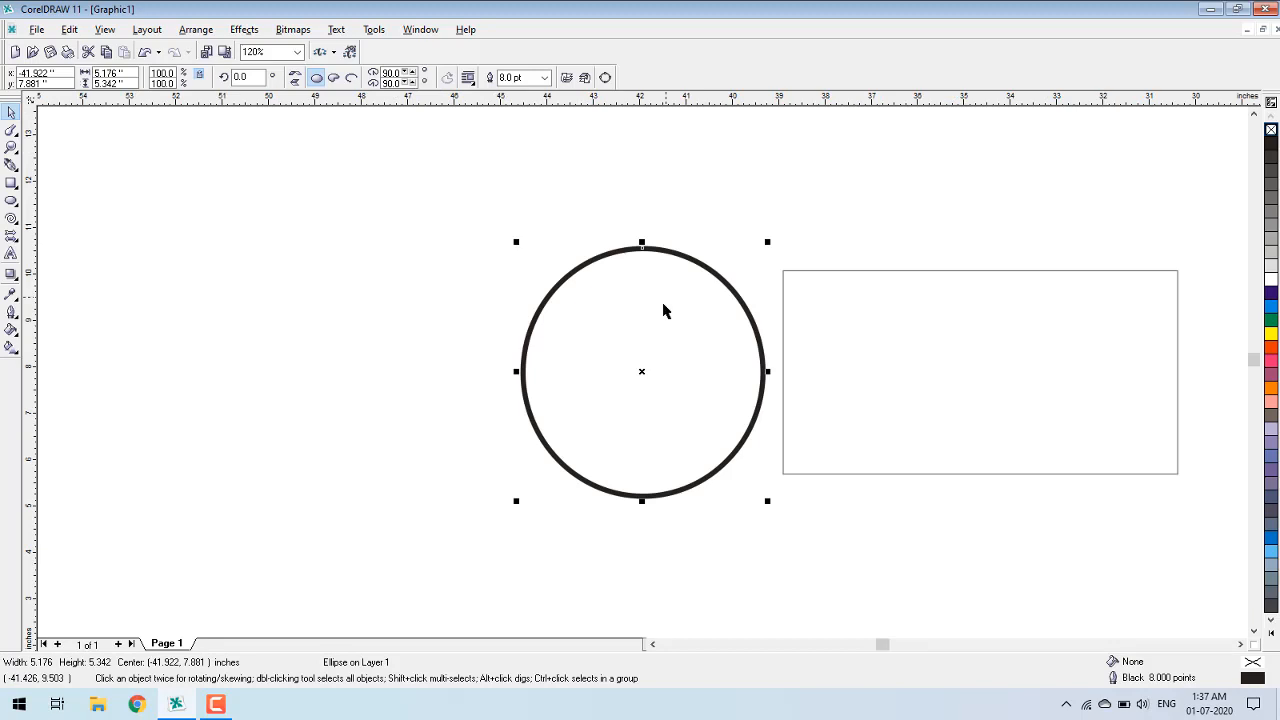
- Move the ellipse left, away from the rectangle, and fill it with cyan, keeping the outline width at 8 pt
drag(659, 309, 528, 294)
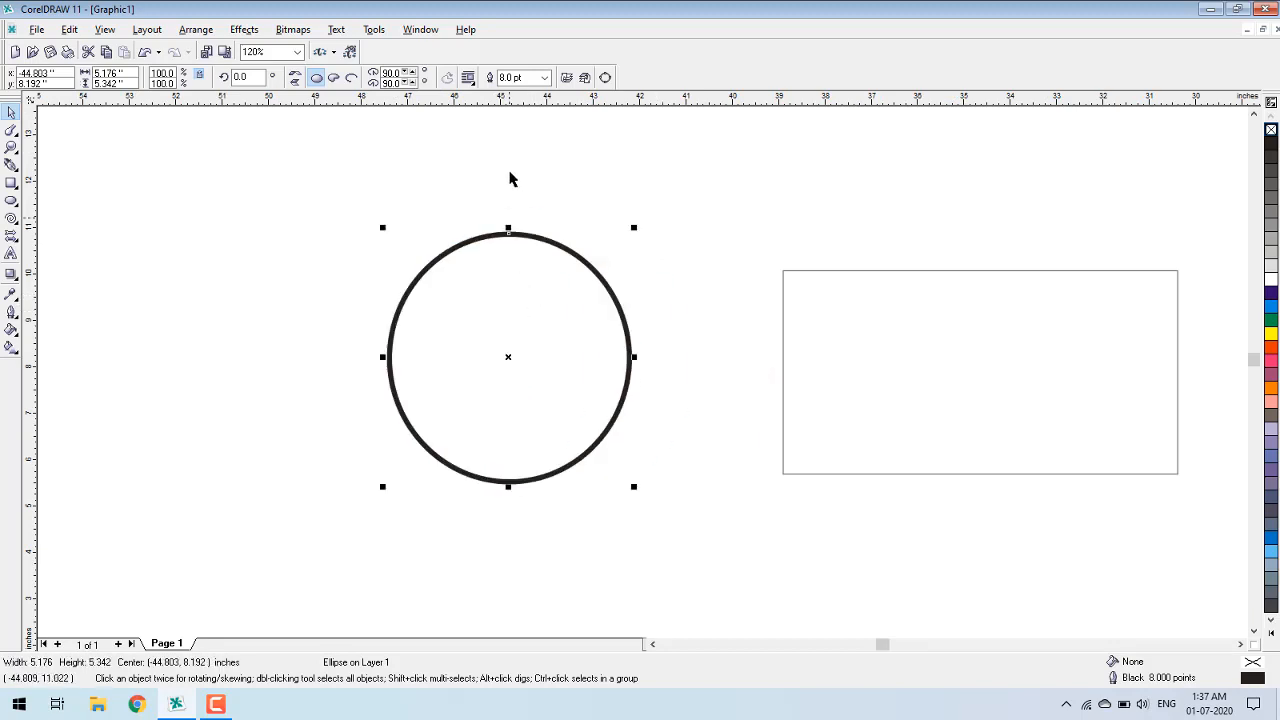
click(545, 79)
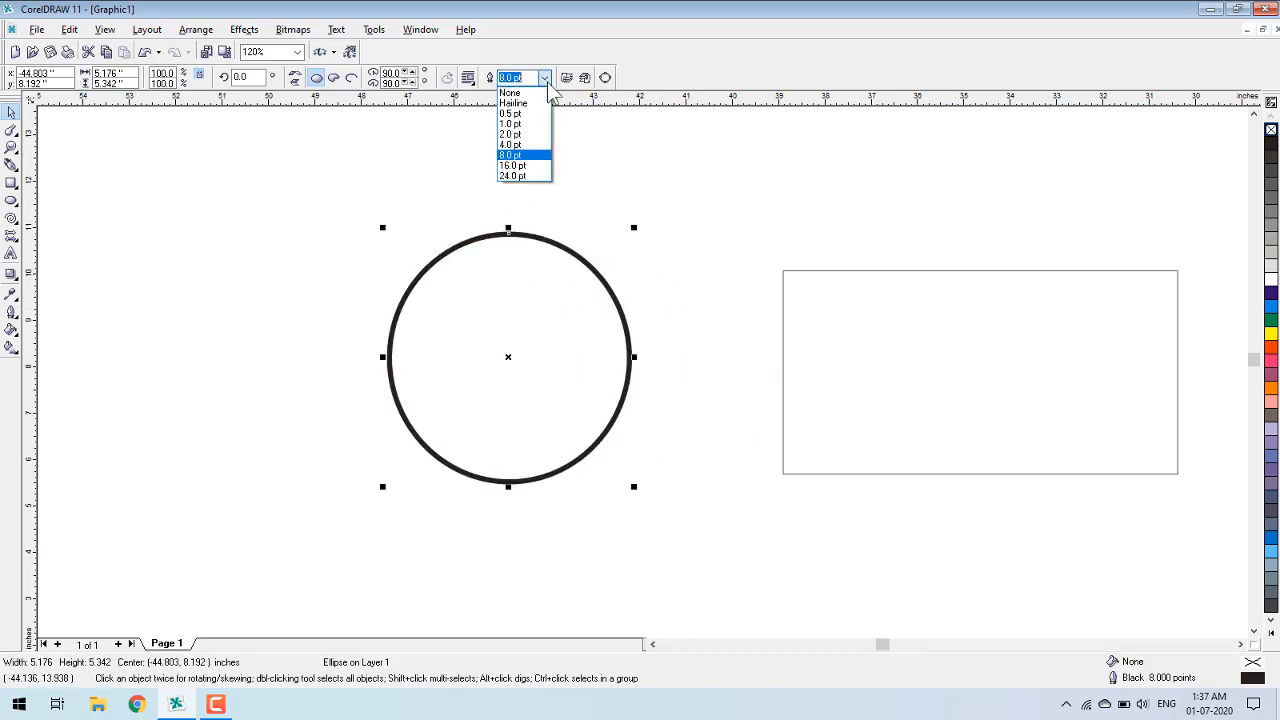
click(537, 158)
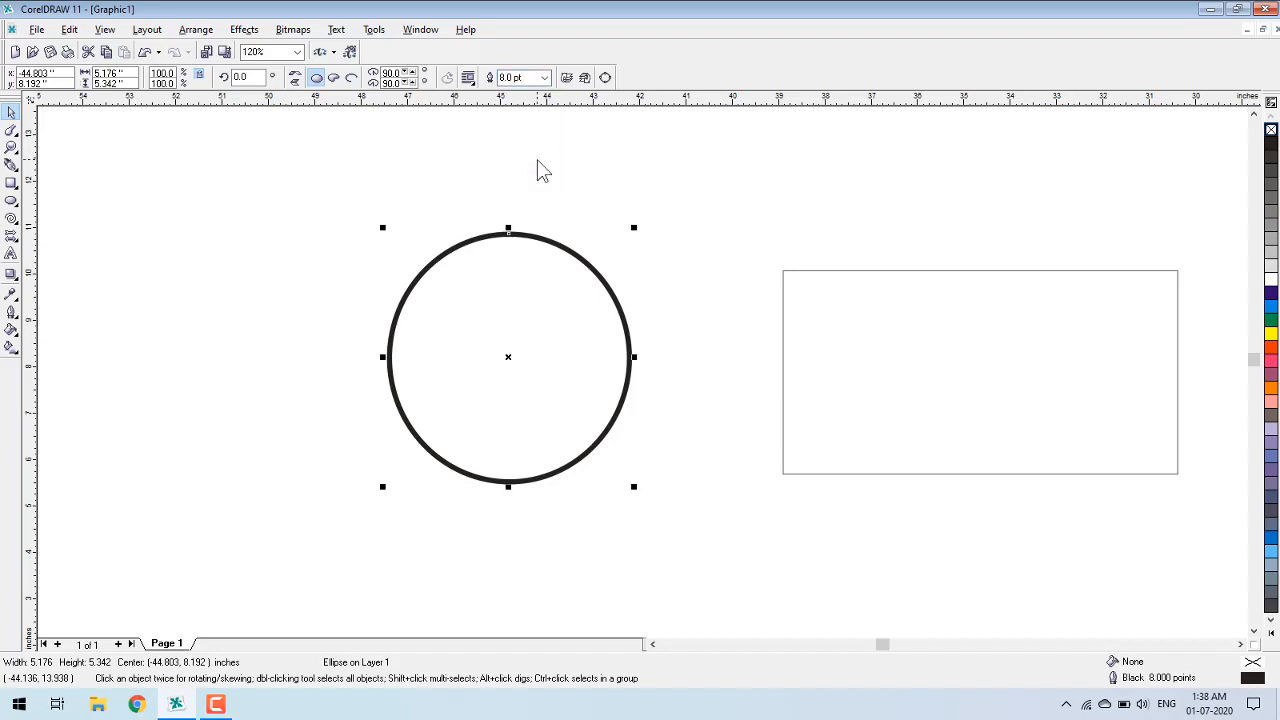
click(1271, 308)
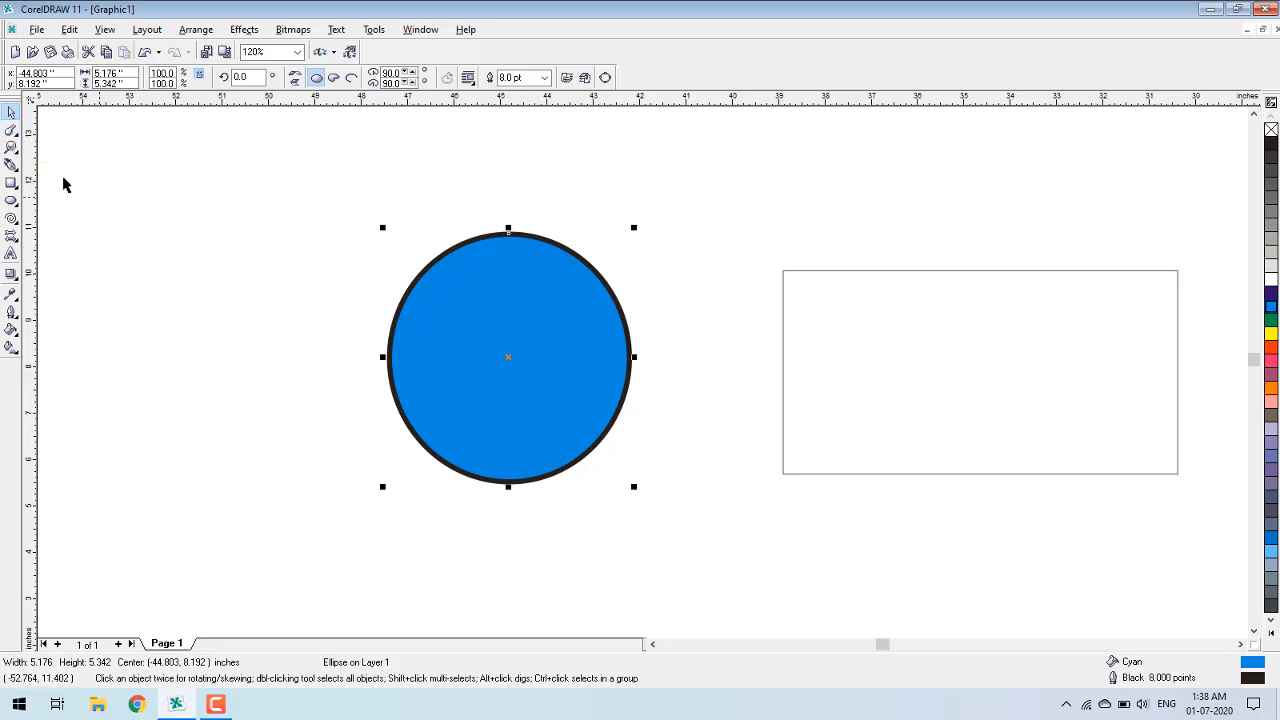
- Convert the ellipse to curves for the Smudge Brush and smudge a handle-like strip outward from its upper-left edge
click(13, 144)
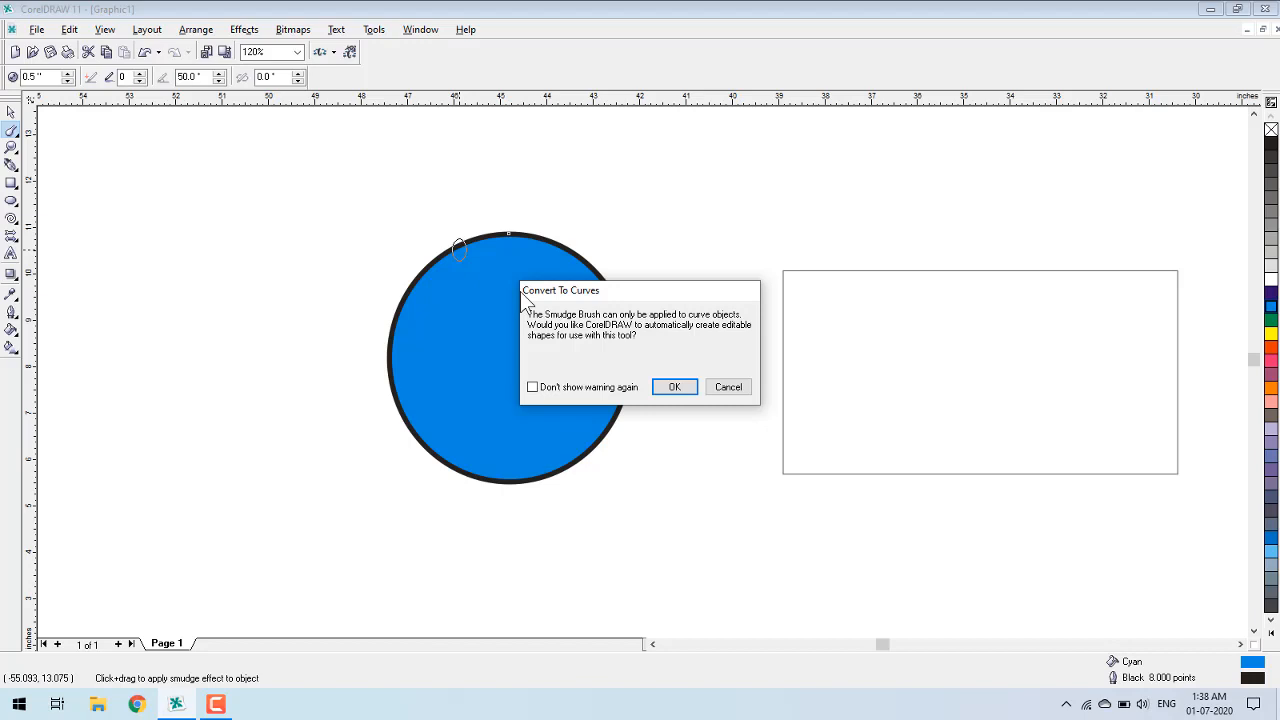
click(676, 388)
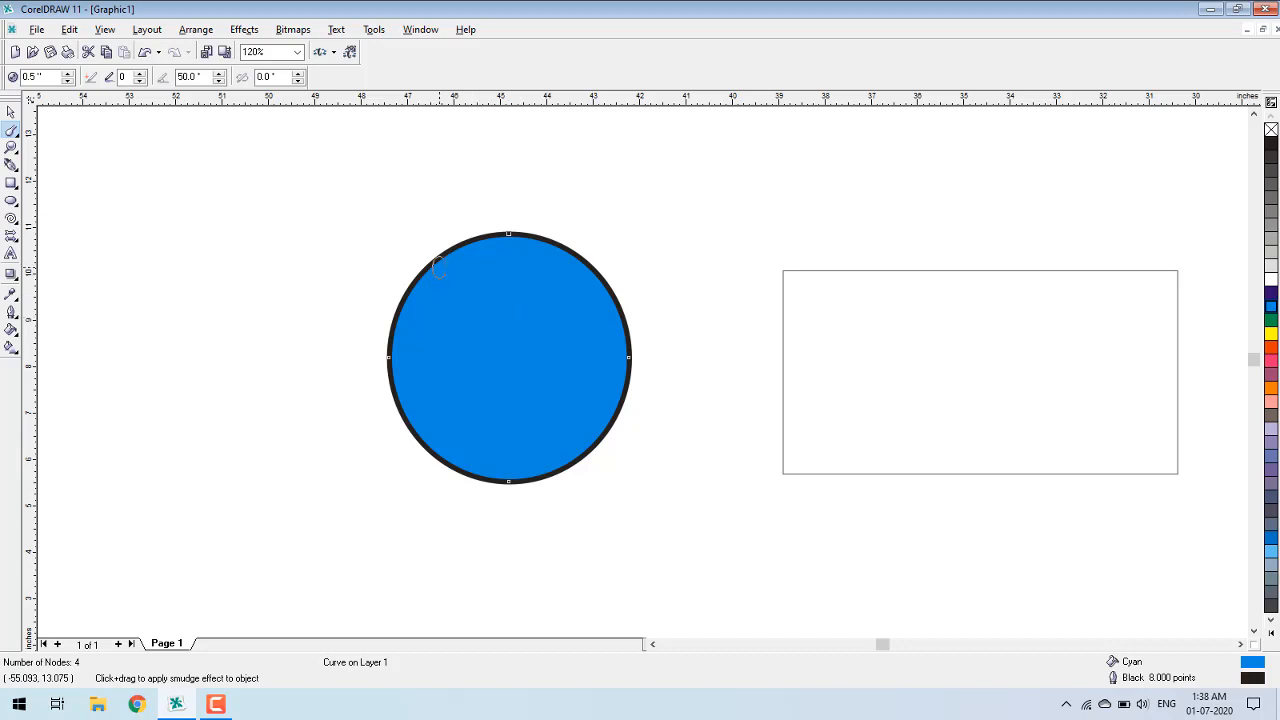
drag(427, 266, 354, 213)
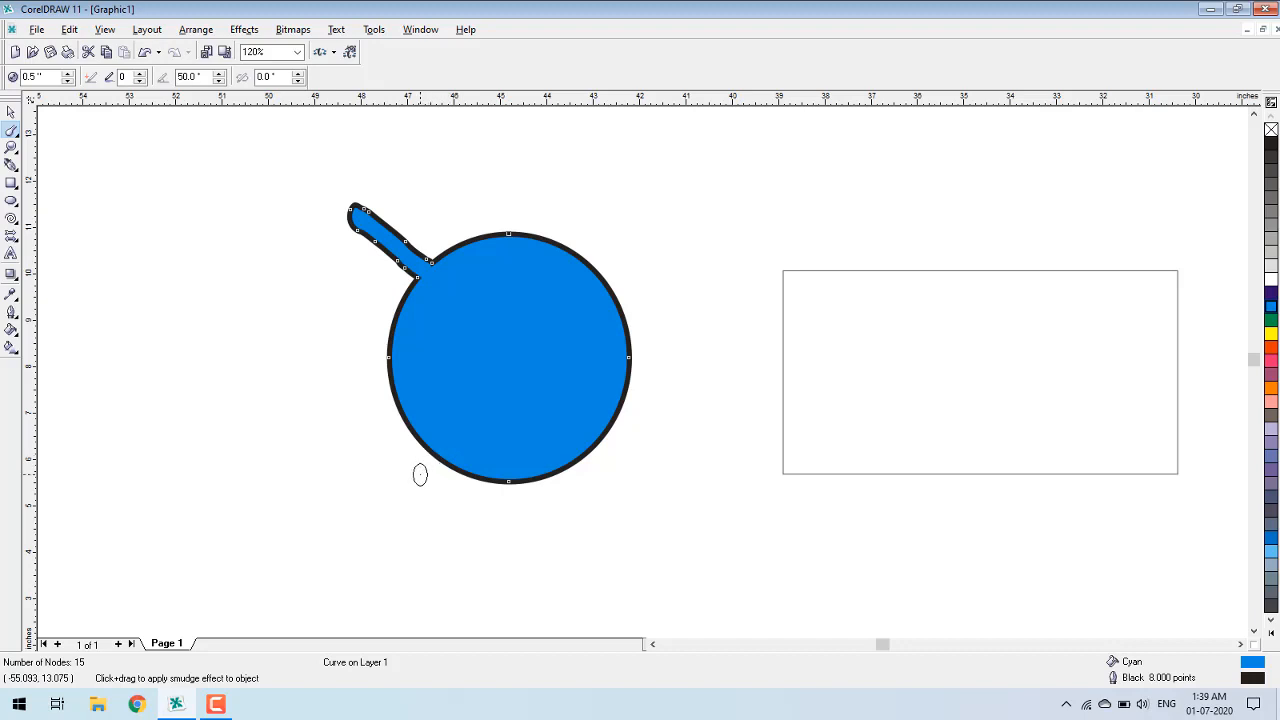
- Smudge four notches inward from the circle's lower-left, lower-right, upper-right and right edges, then move the shape closer to the rectangle
drag(428, 447, 472, 383)
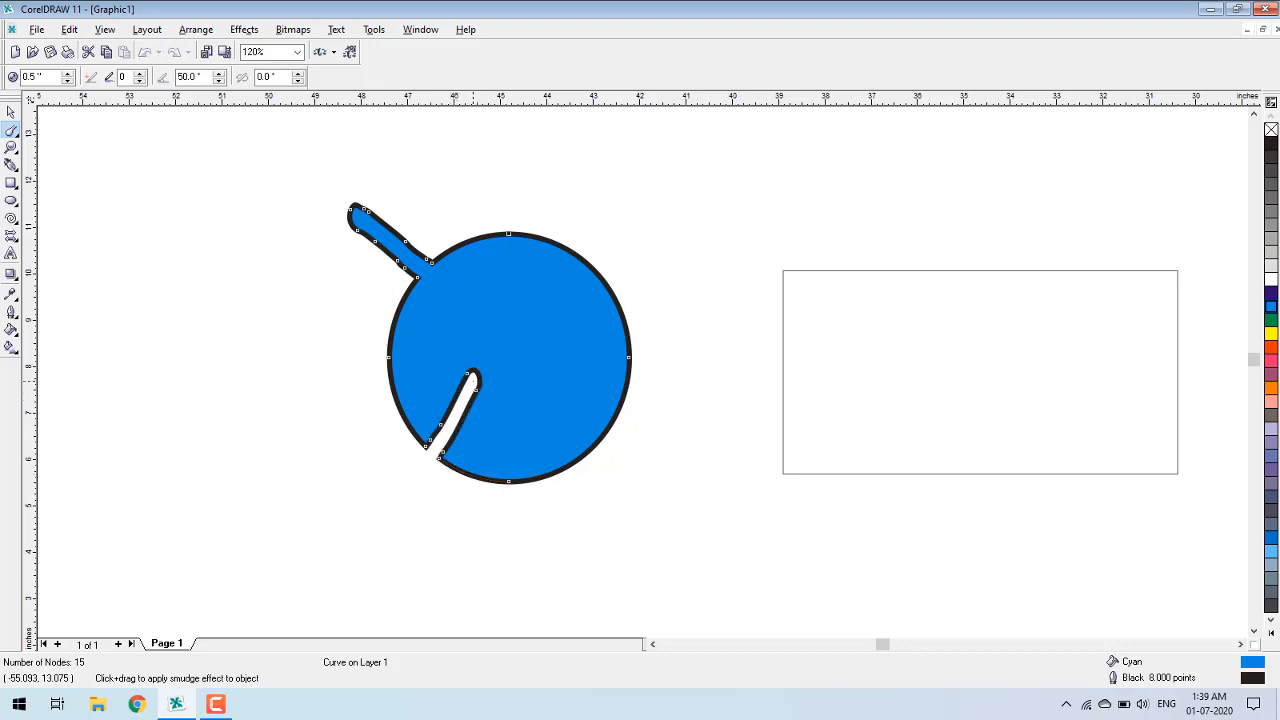
drag(612, 420, 533, 355)
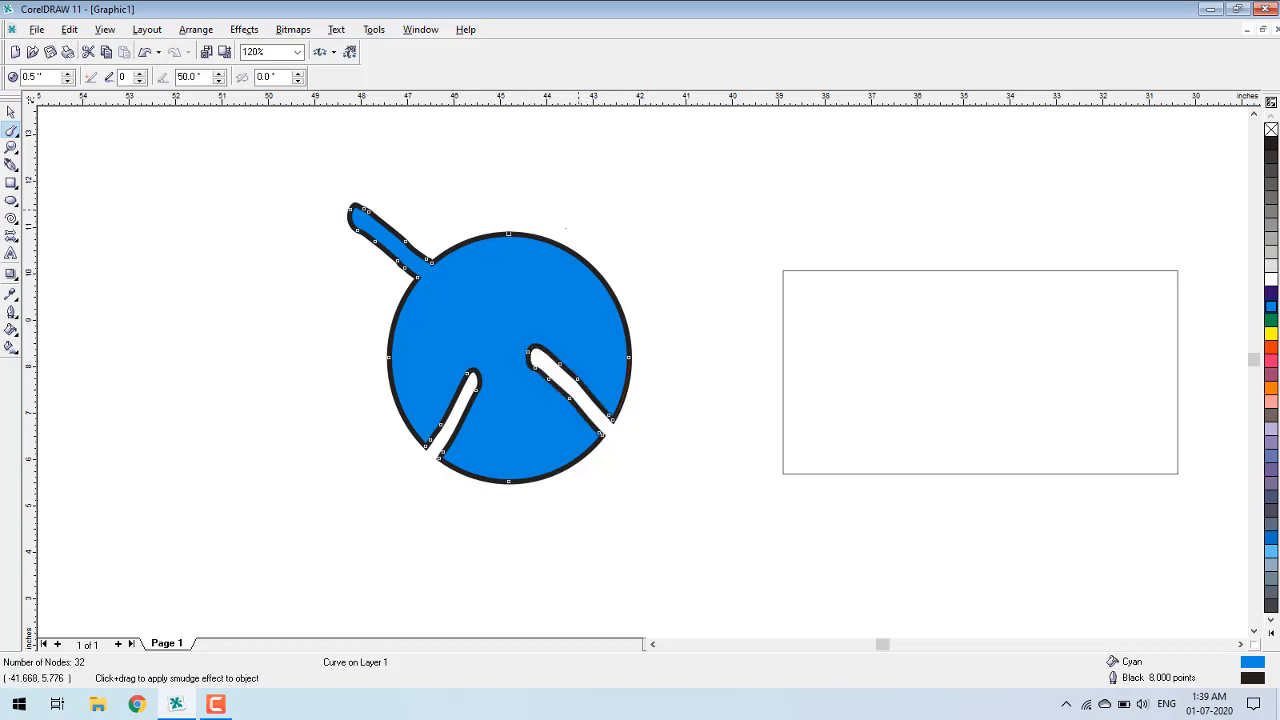
drag(556, 242, 508, 310)
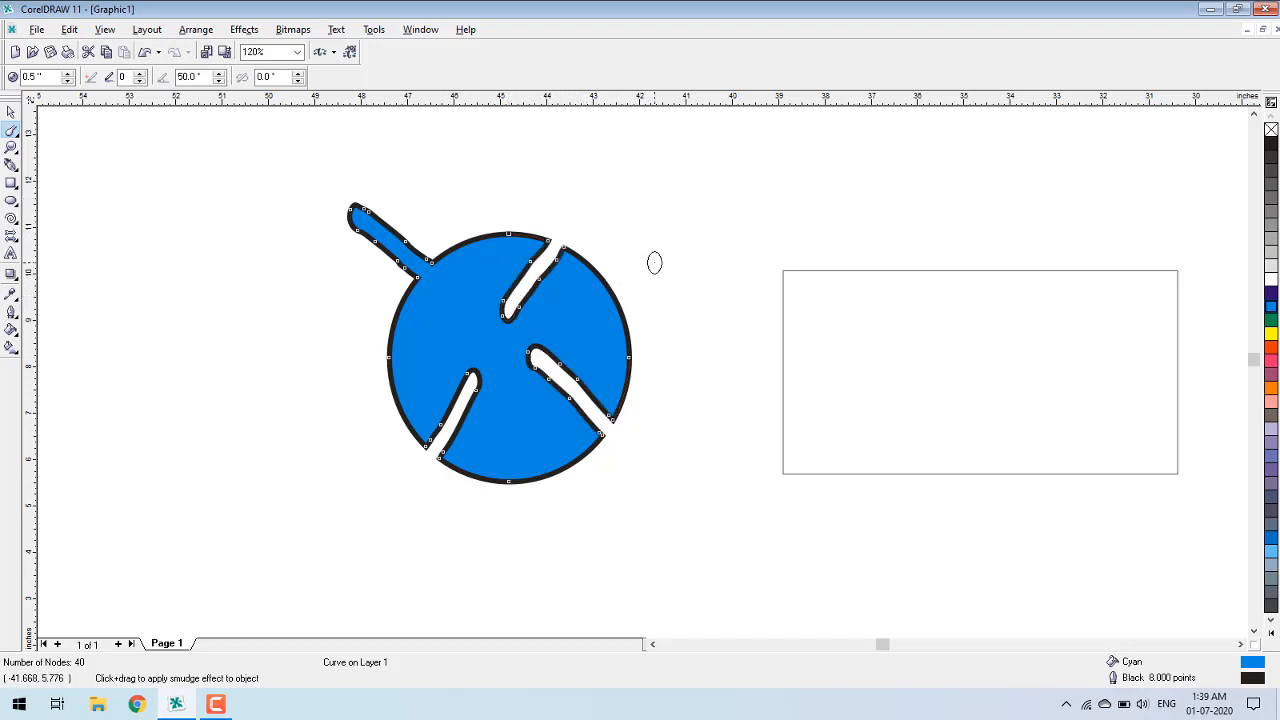
drag(620, 292, 573, 330)
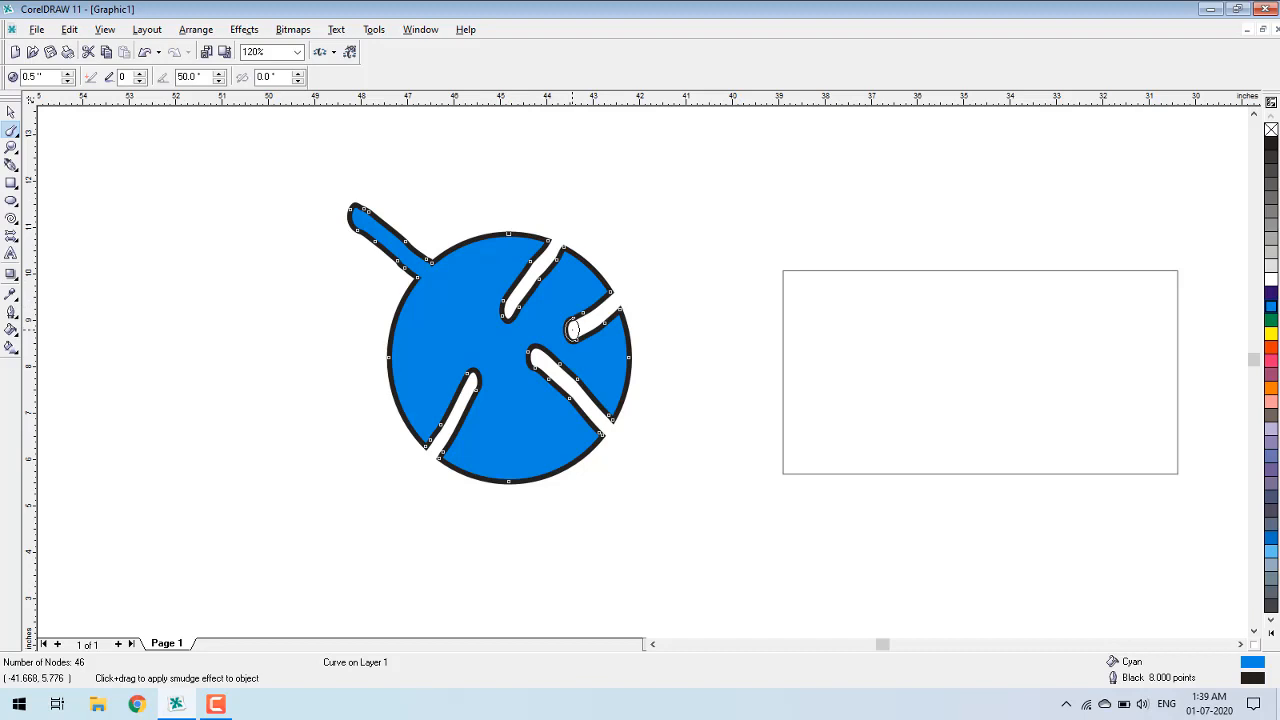
key(space)
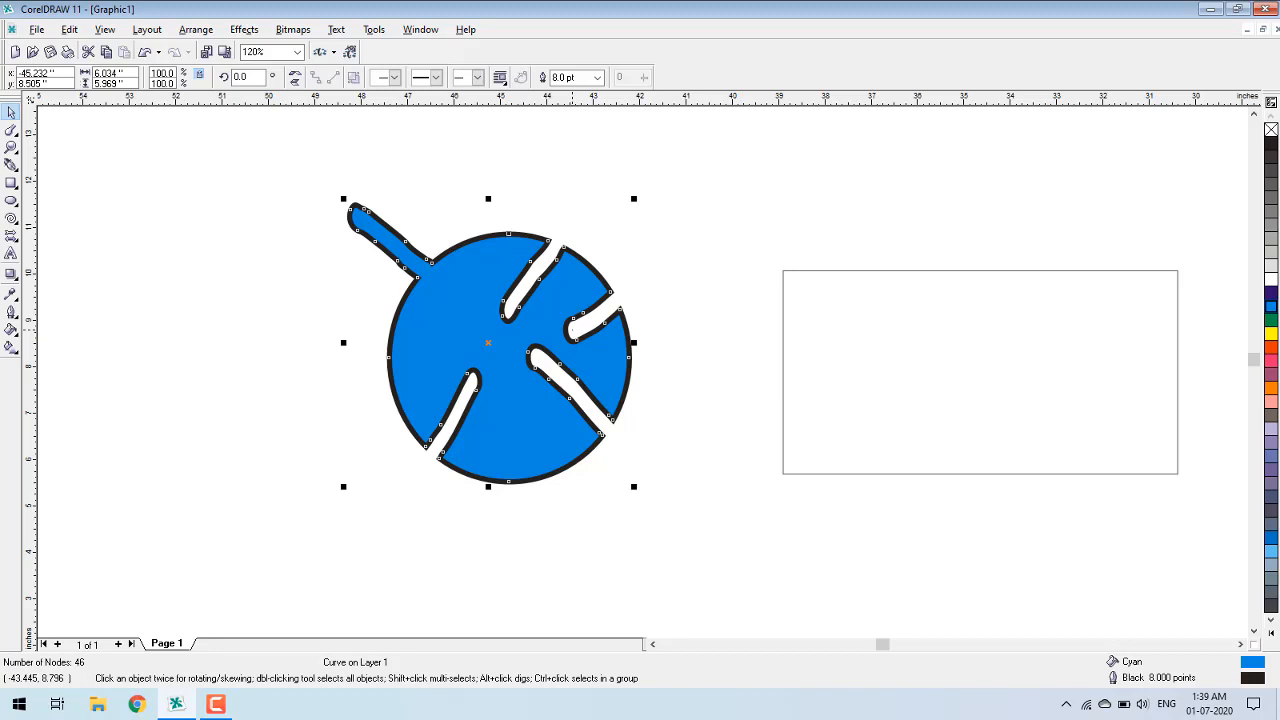
drag(510, 349, 605, 345)
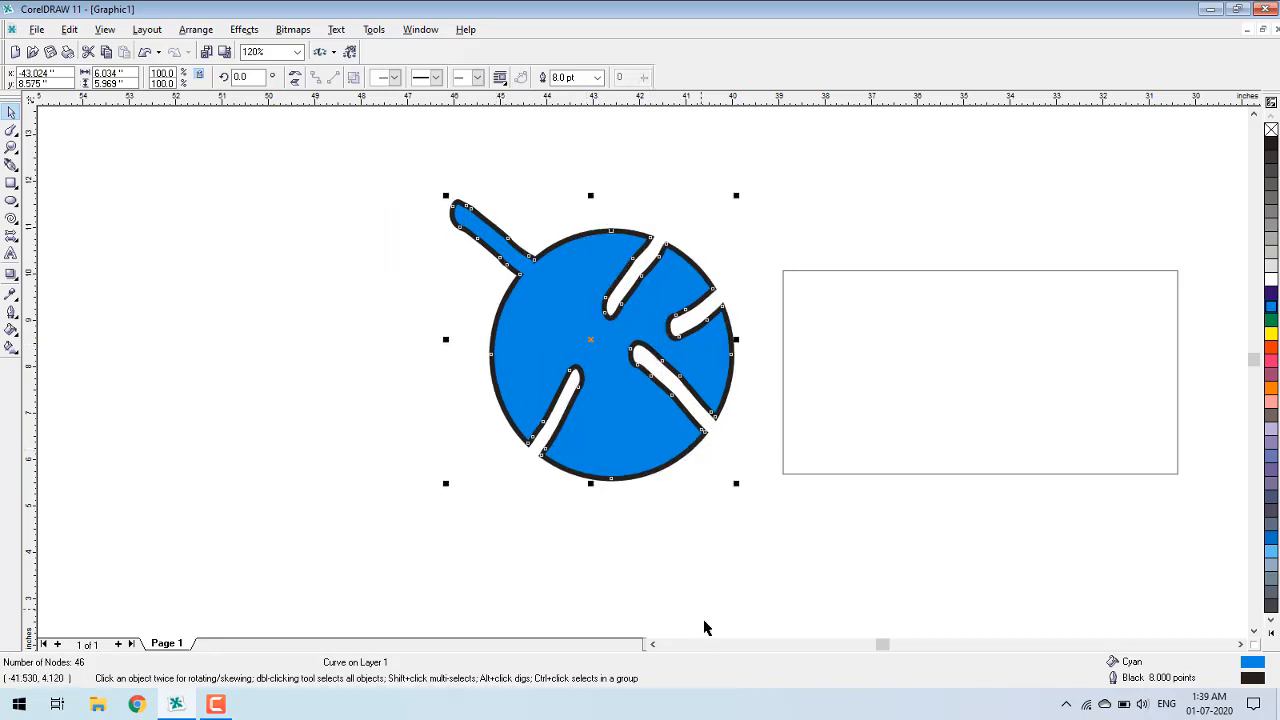
- Add the artistic text "AELC" in an empty area far left of the shapes and scale it to about 323 pt
click(708, 644)
click(708, 644)
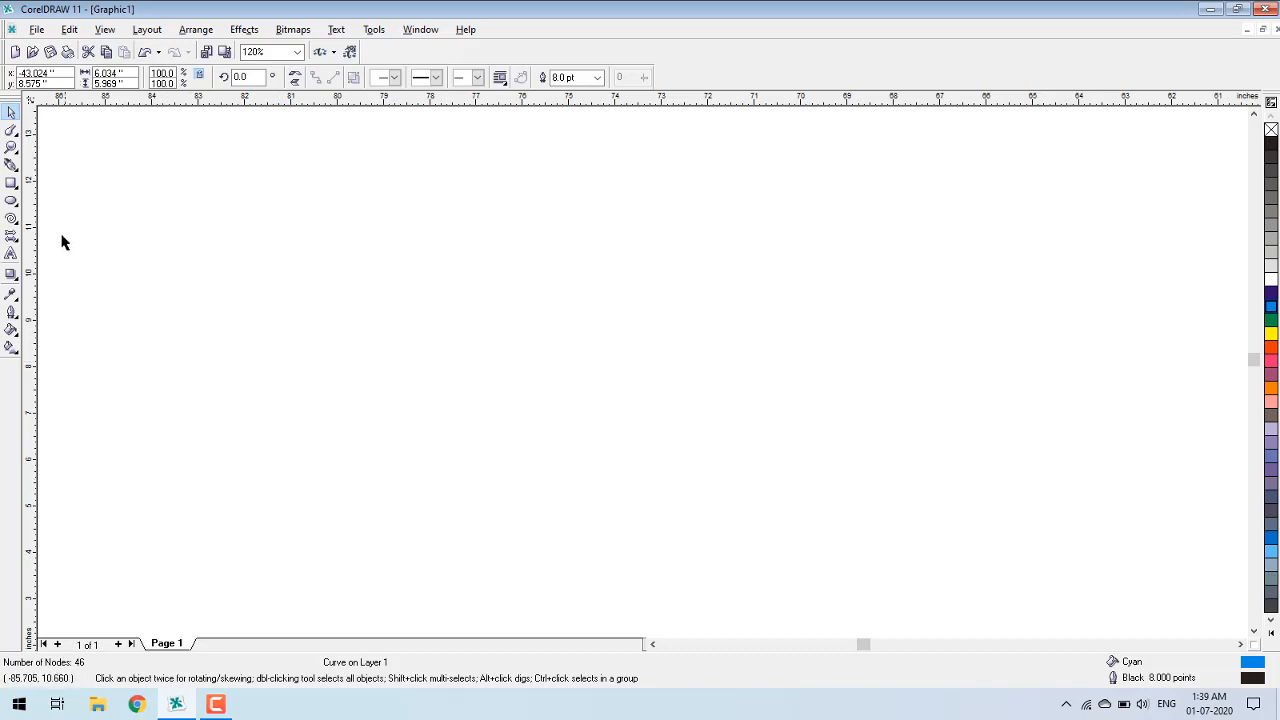
click(11, 254)
click(187, 281)
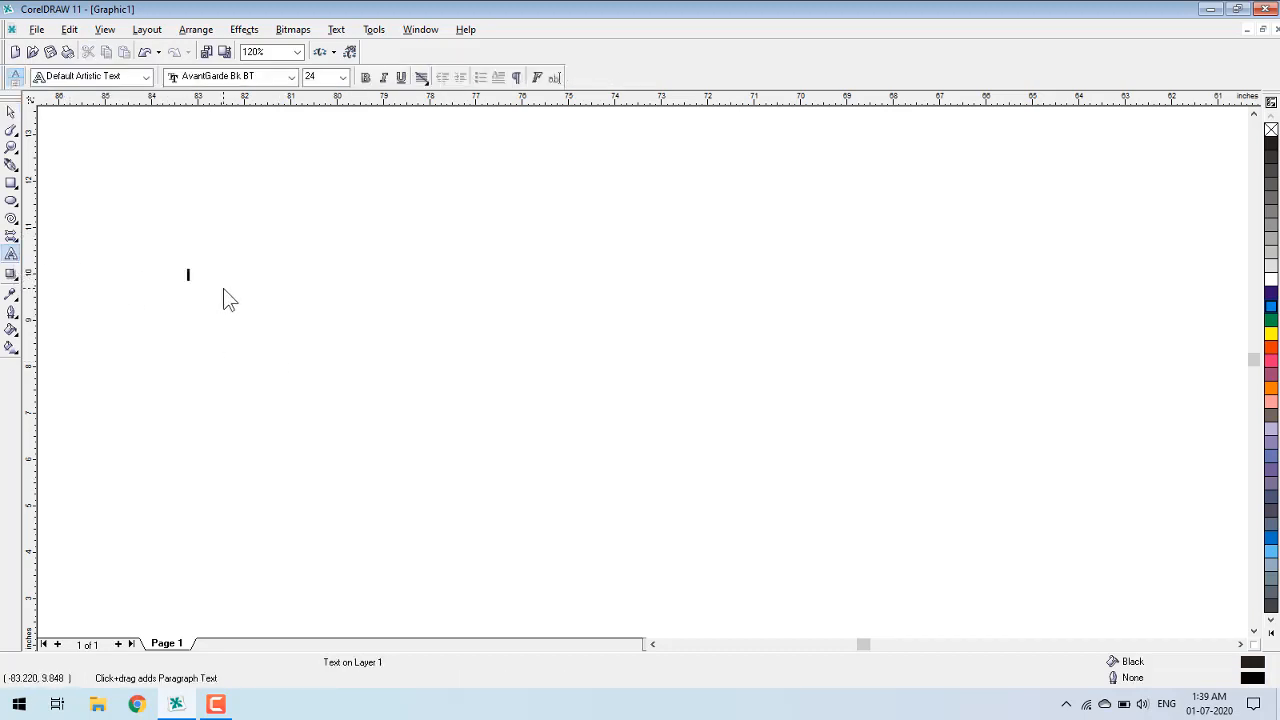
text(AELC)
key(ctrl+space)
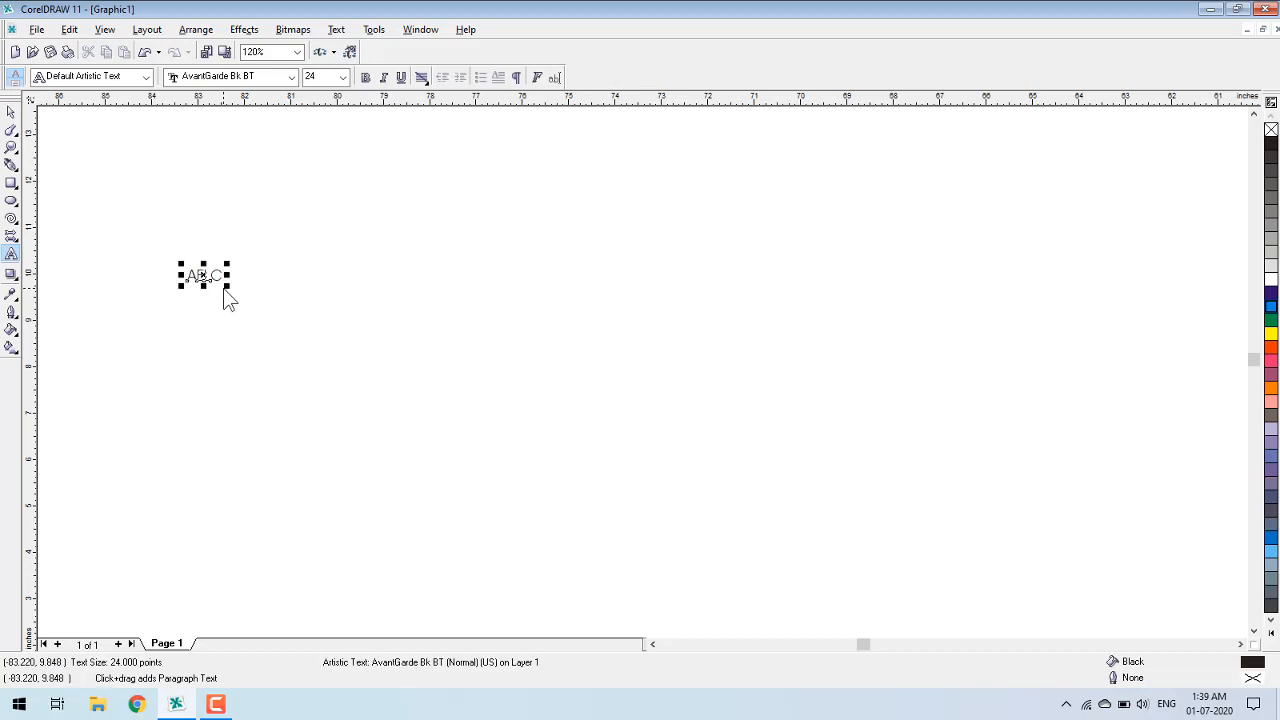
drag(226, 290, 659, 510)
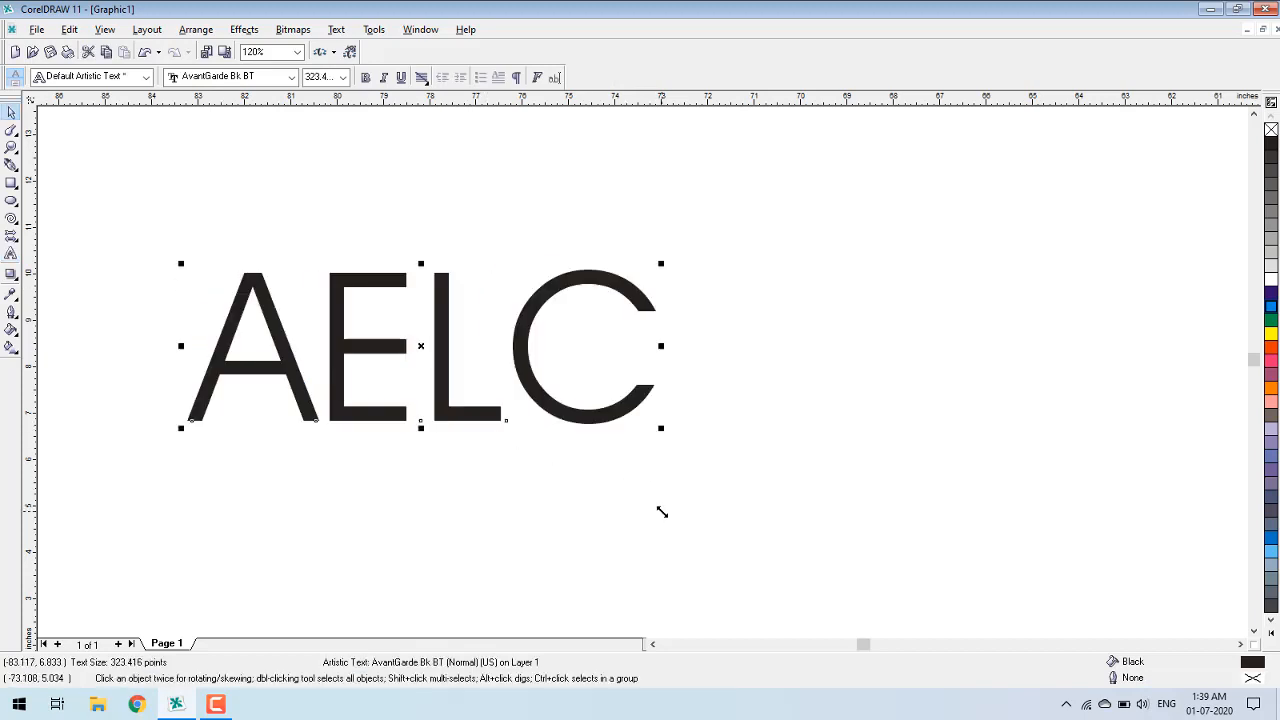
- Change the AELC text's font to Arial Black and enlarge it to about 410 pt
click(270, 80)
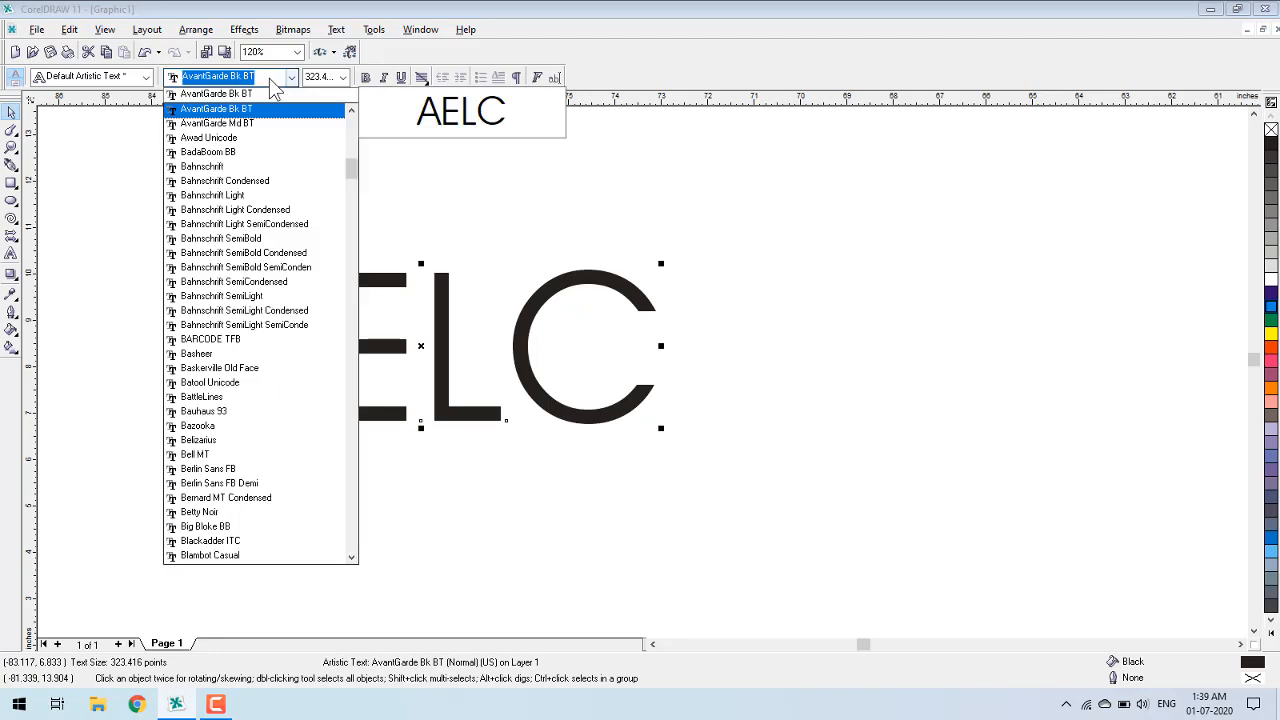
text(ari)
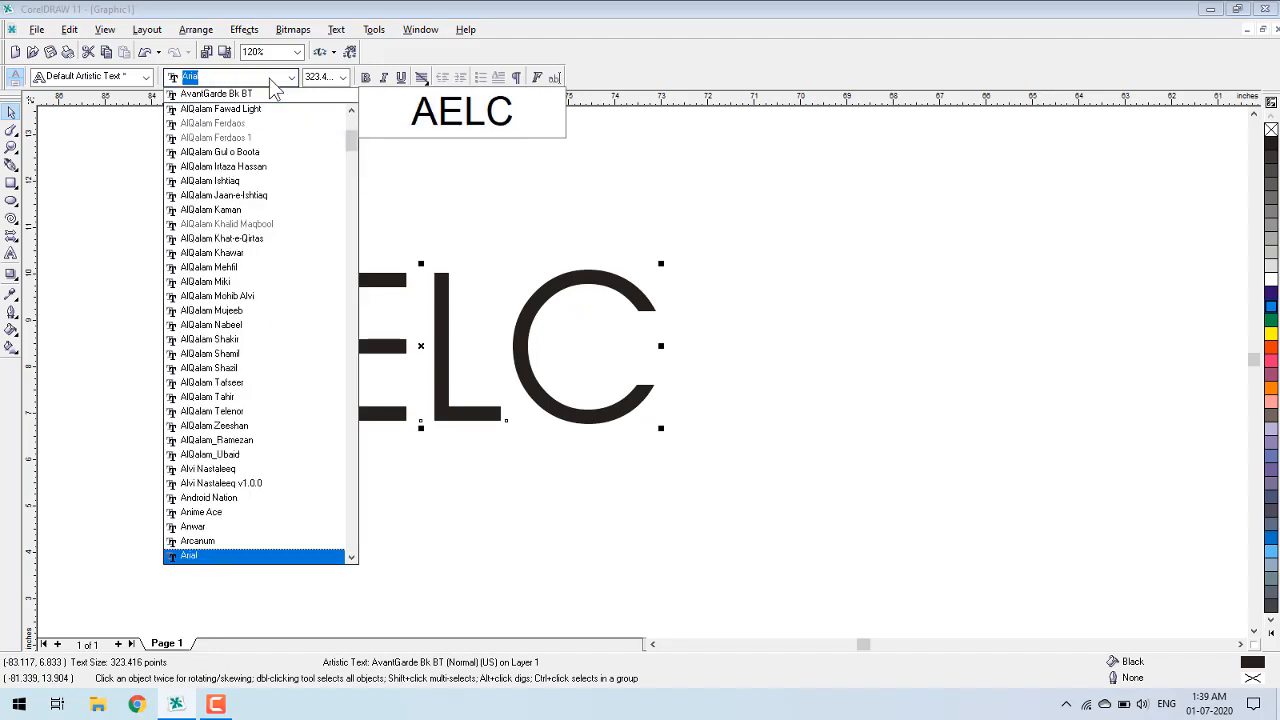
key(Down)
key(Return)
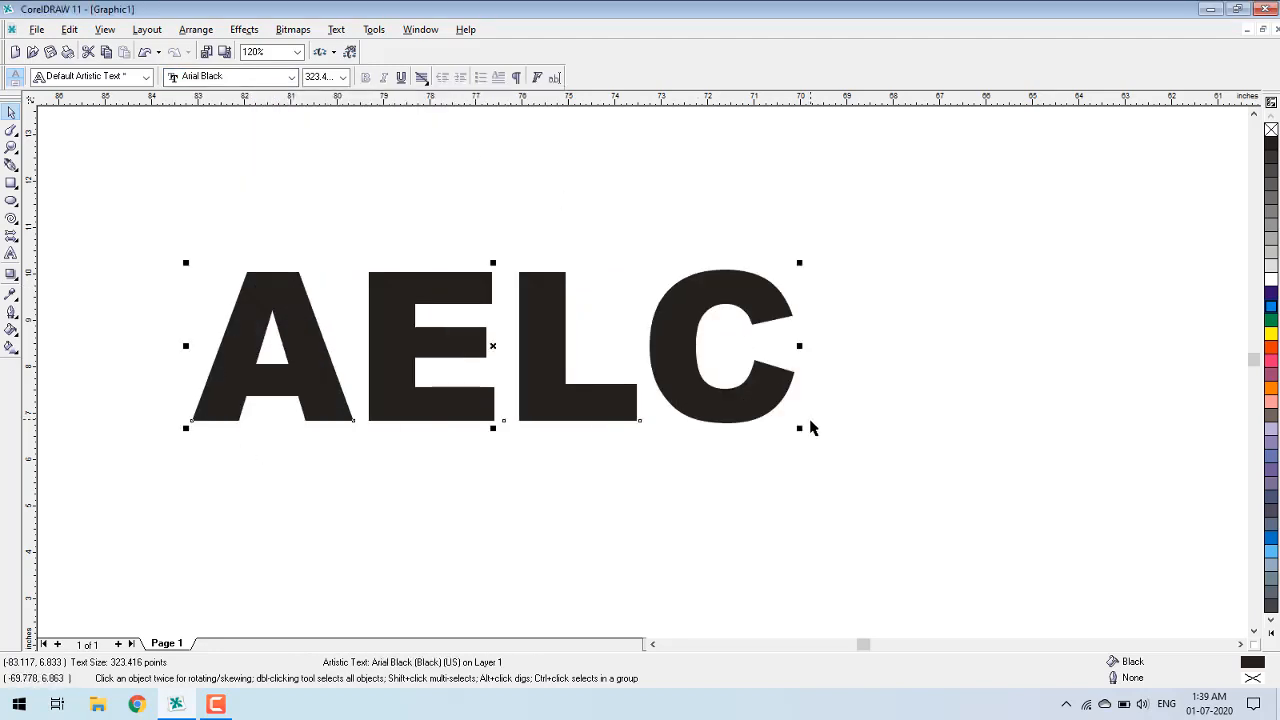
drag(800, 428, 962, 510)
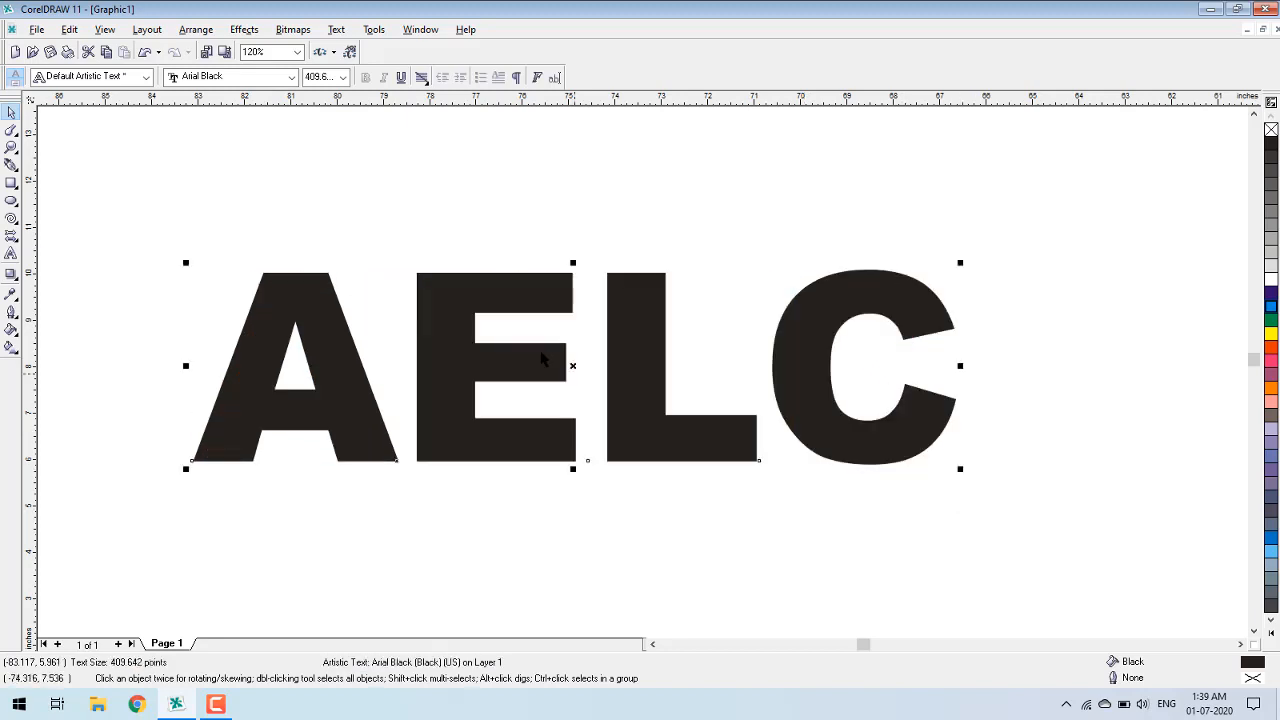
- Try the Smudge Brush on the letter E of the AELC text, declining the automatic conversion to curves
click(11, 132)
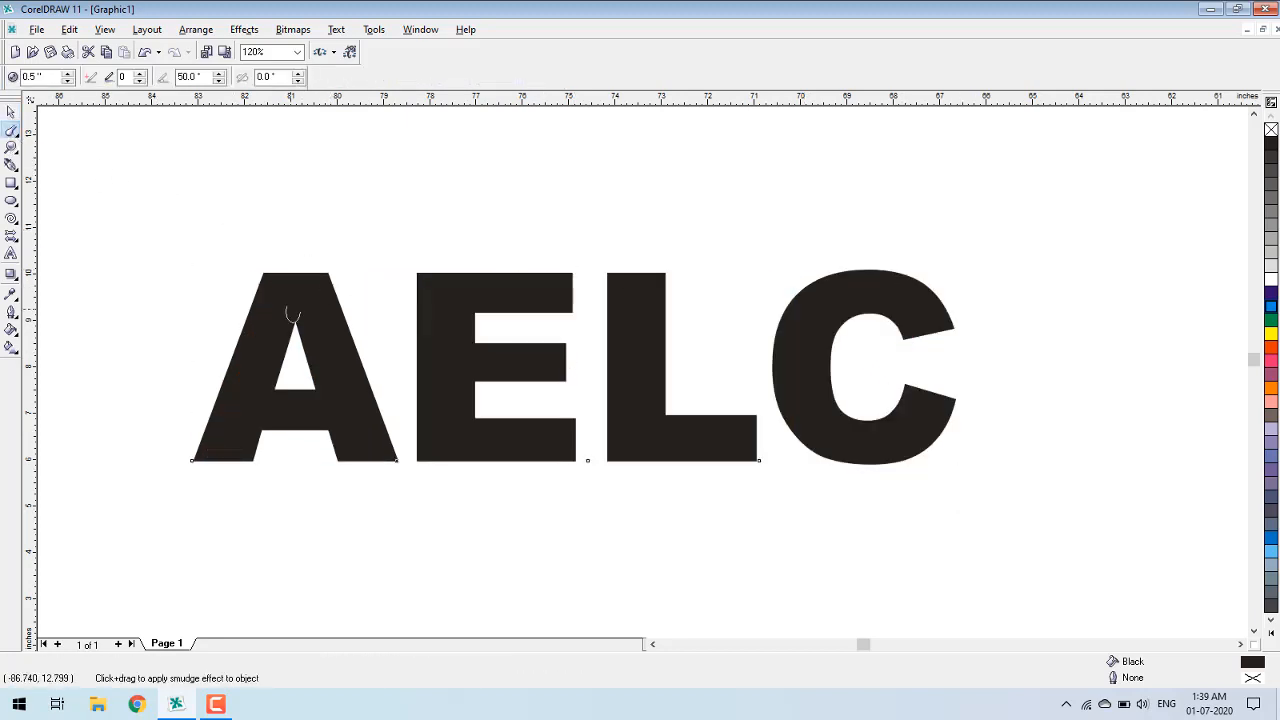
click(432, 295)
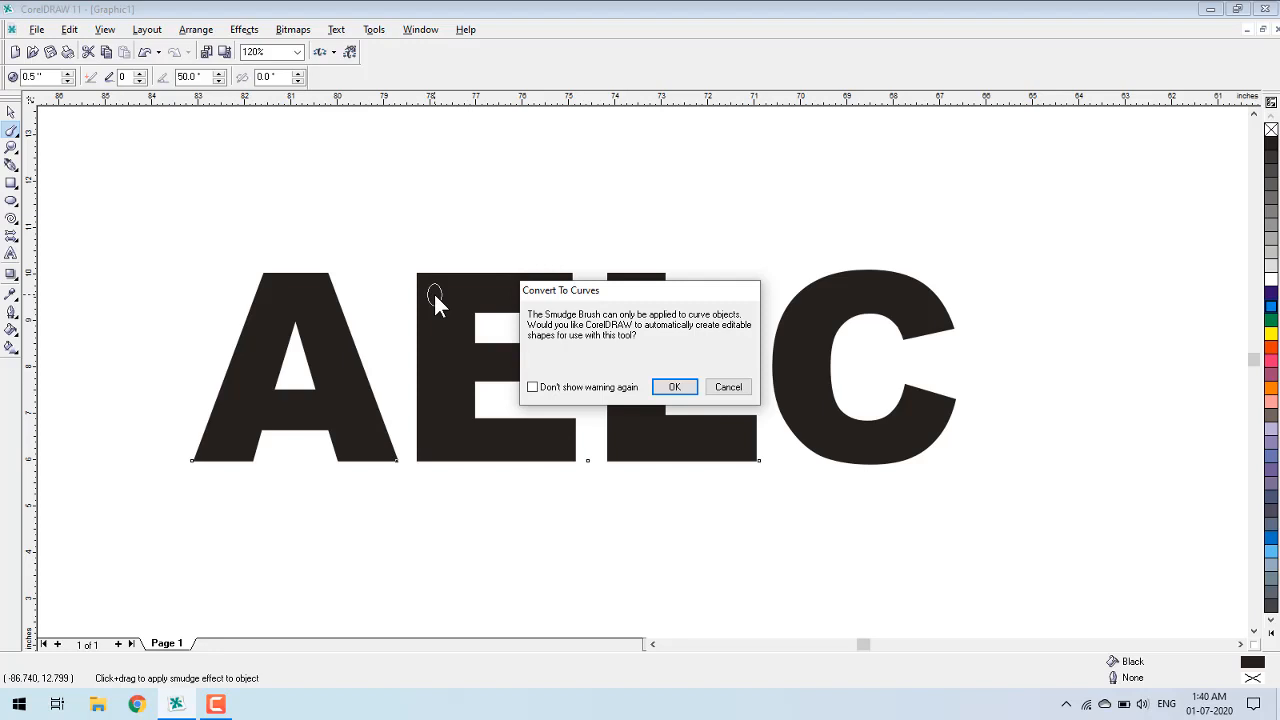
click(728, 387)
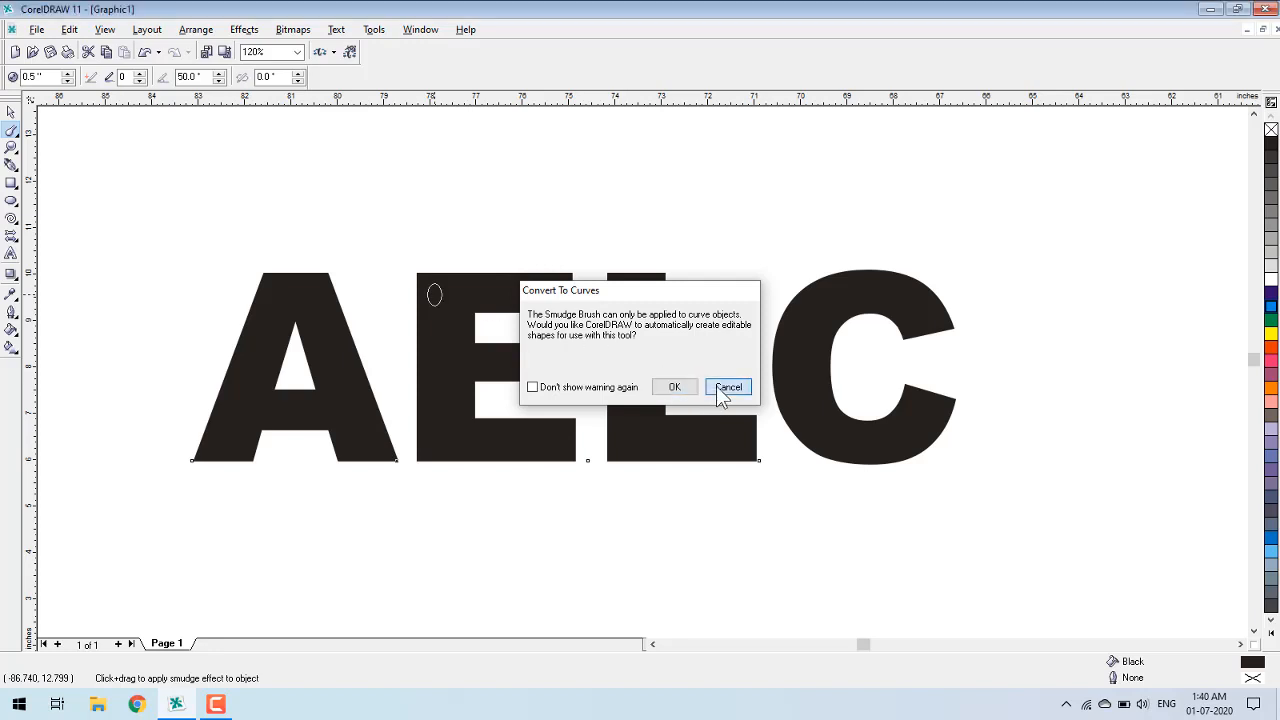
click(432, 294)
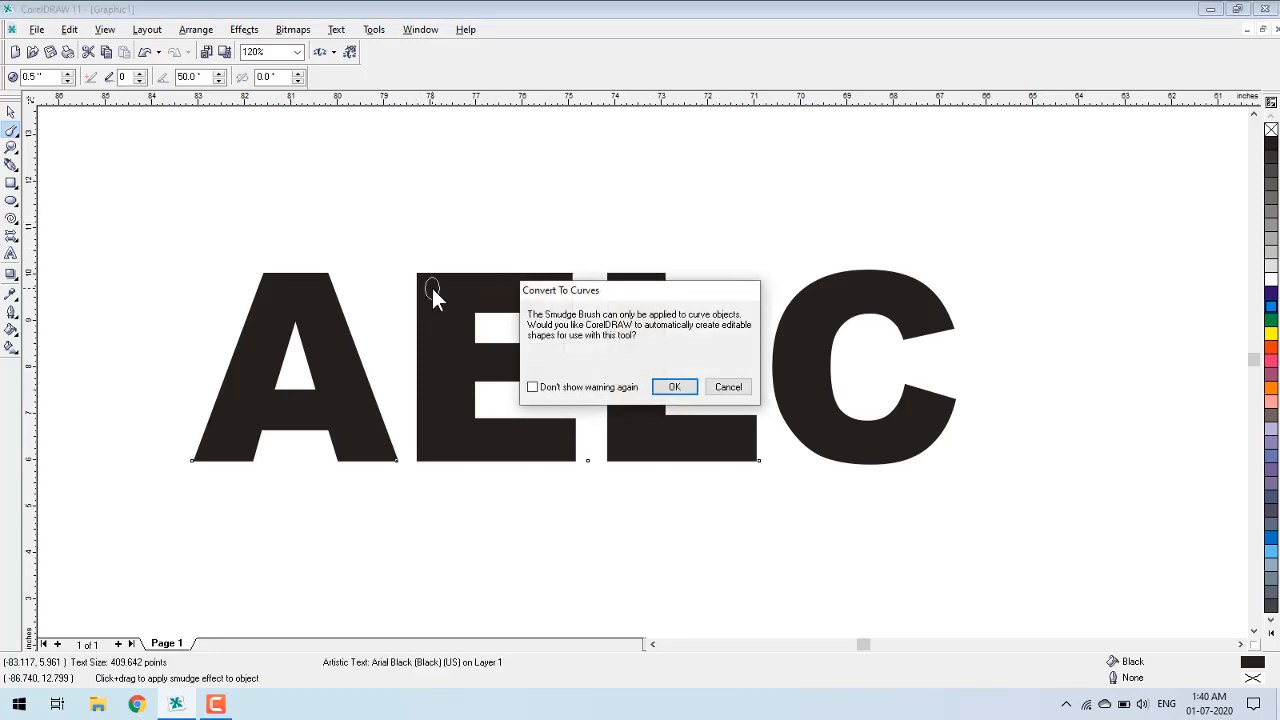
key(Escape)
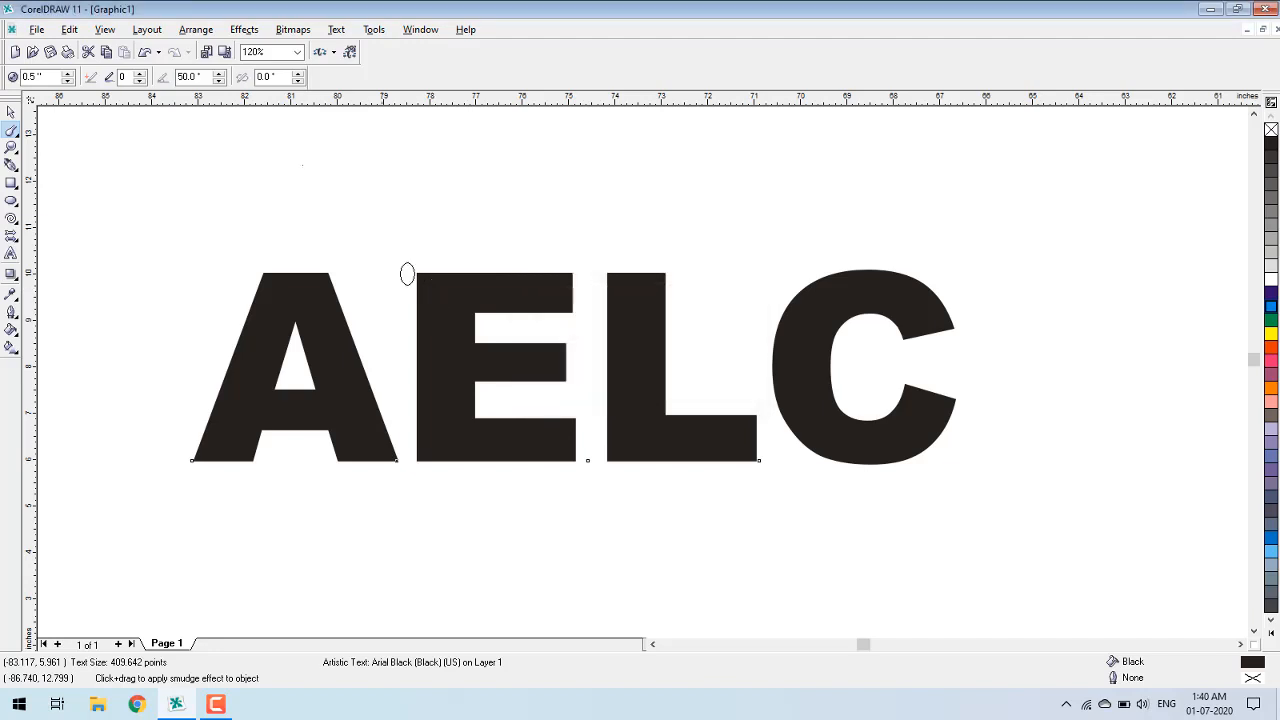
- Convert the AELC text to curves and smudge one strip outward from each of the E's upper and lower edges
click(196, 29)
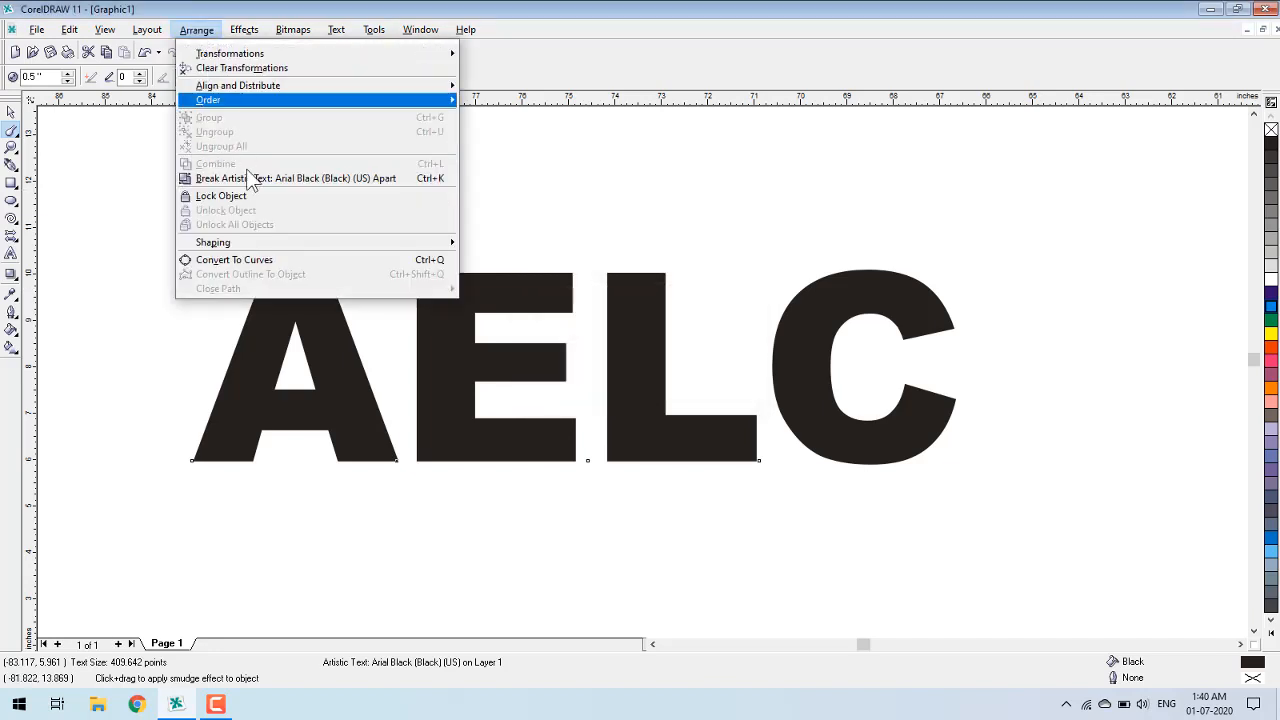
click(267, 257)
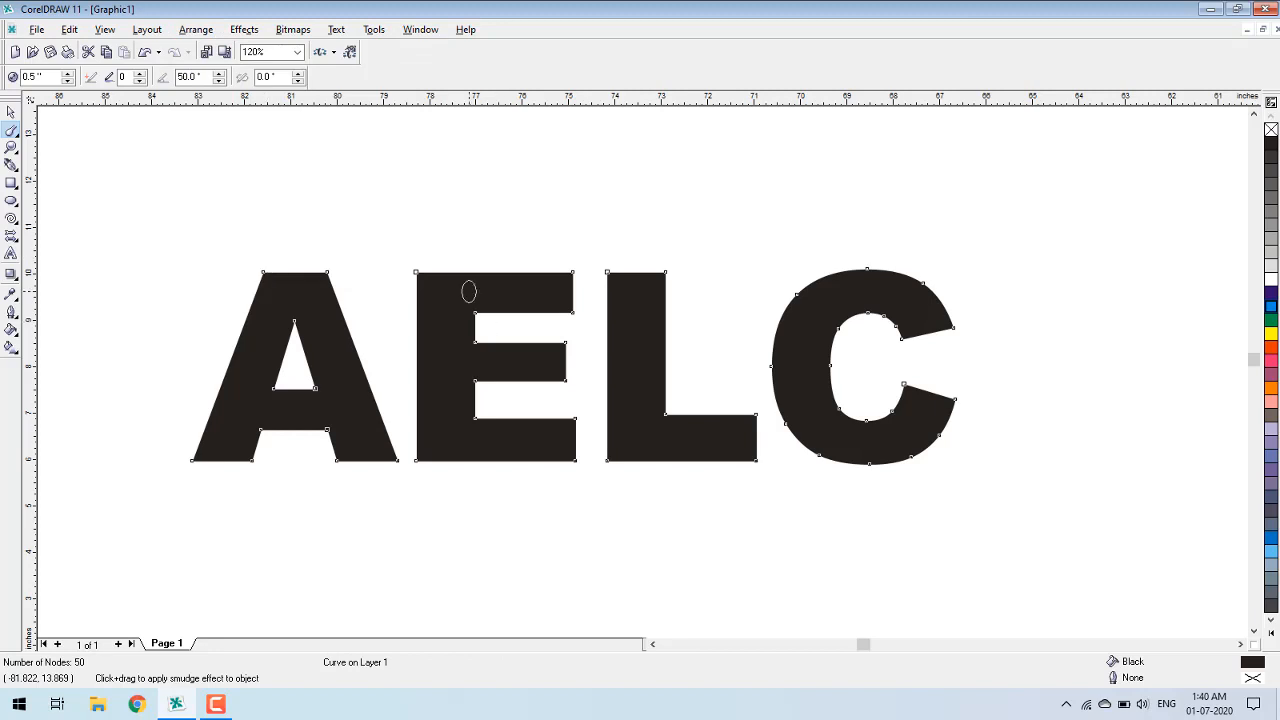
drag(443, 286, 441, 222)
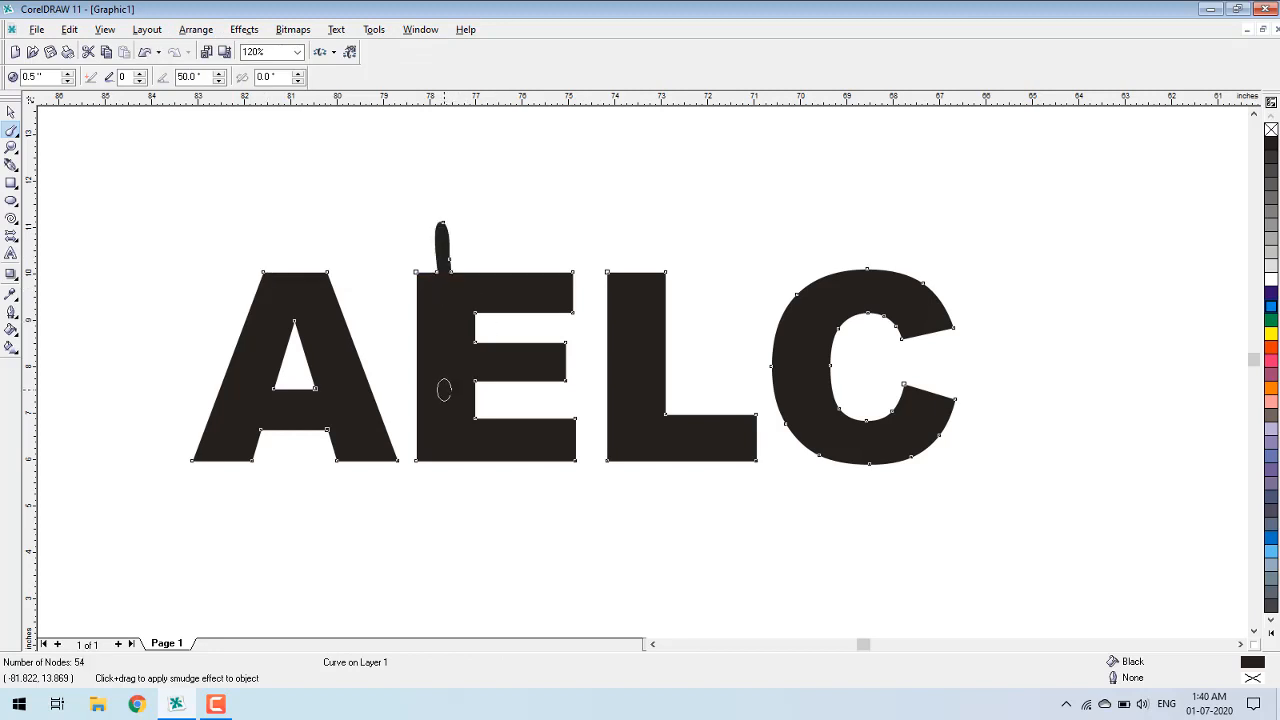
drag(446, 437, 447, 507)
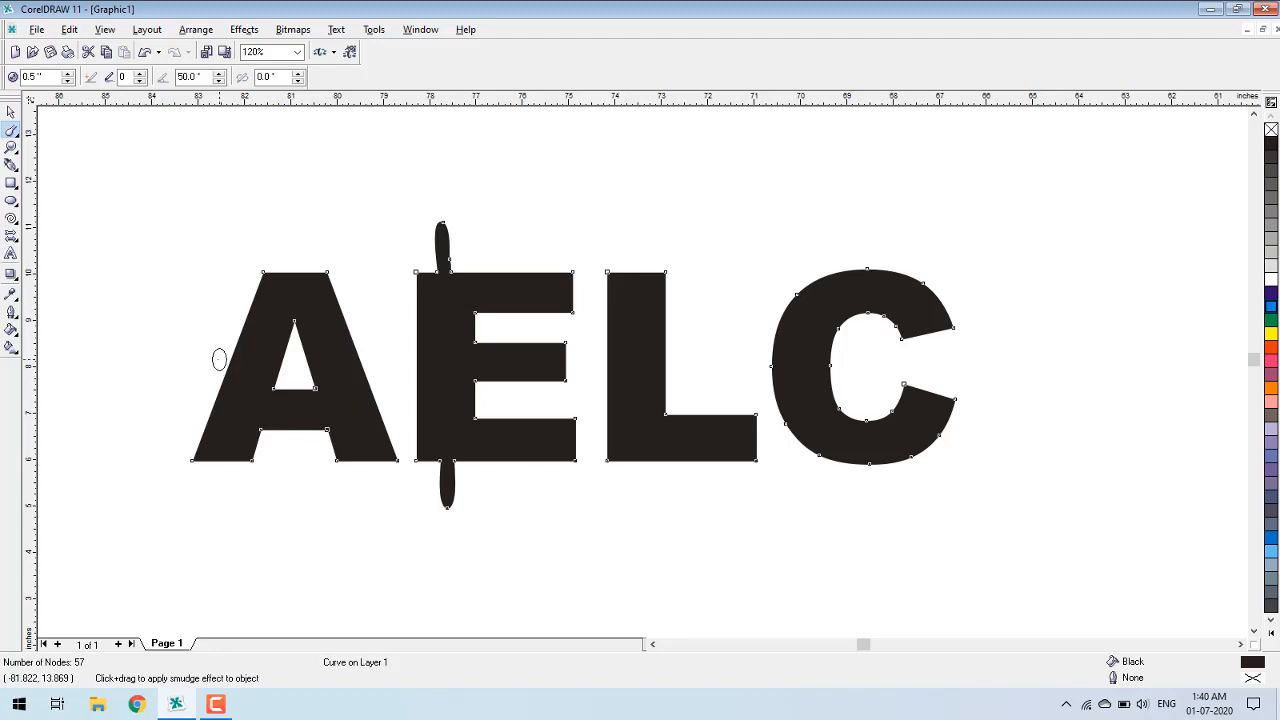
- Smudge a notch into each slanted side of the A and strips outward from its top and lower-left foot
drag(219, 359, 257, 376)
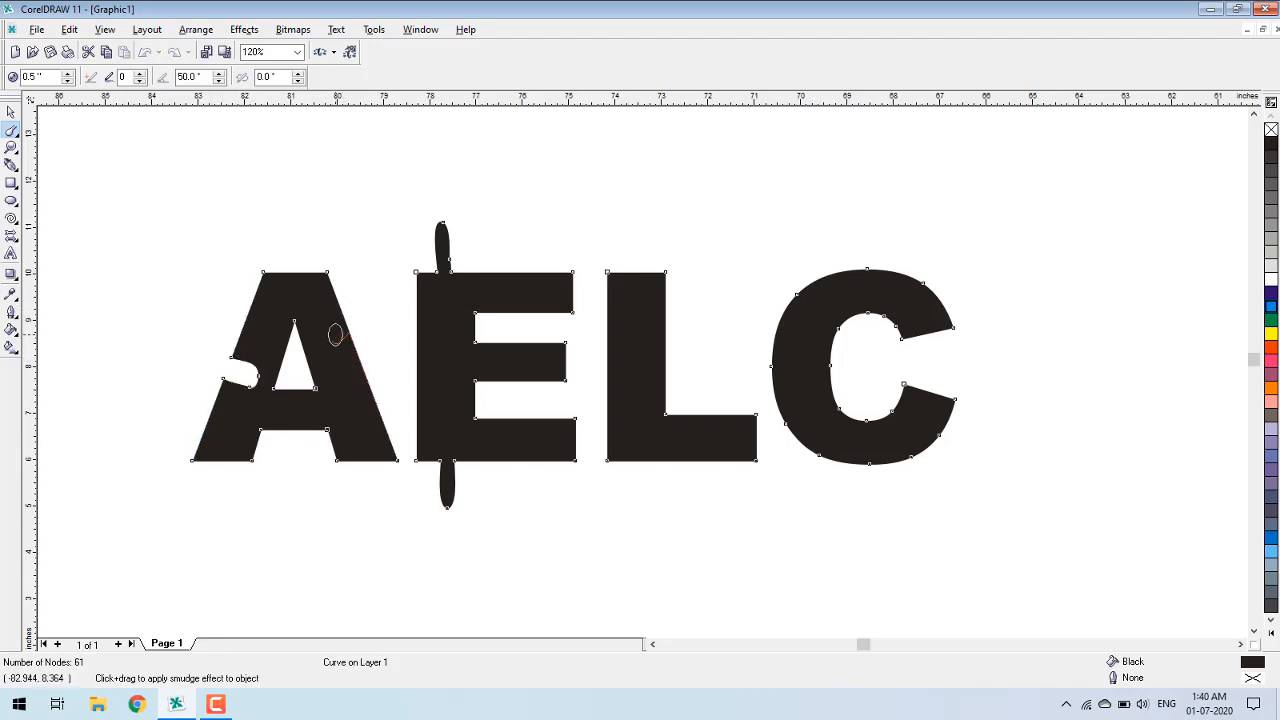
drag(335, 334, 332, 342)
drag(288, 284, 296, 233)
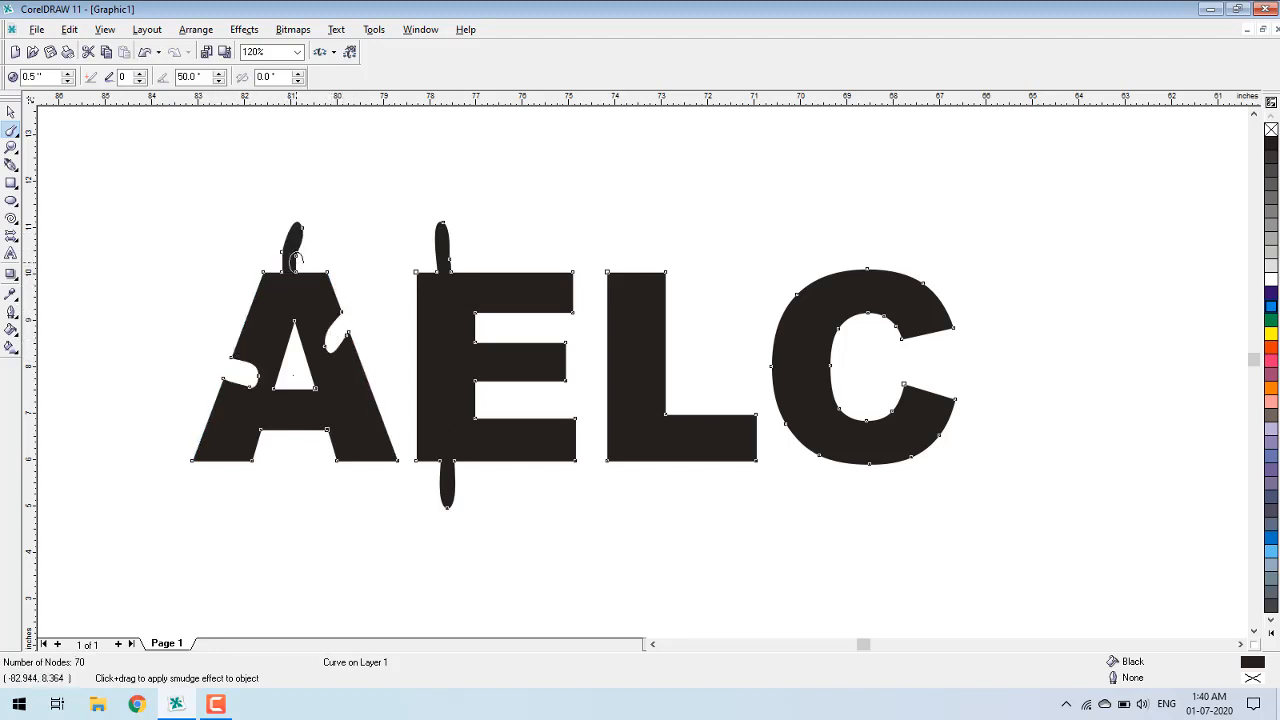
drag(225, 456, 210, 512)
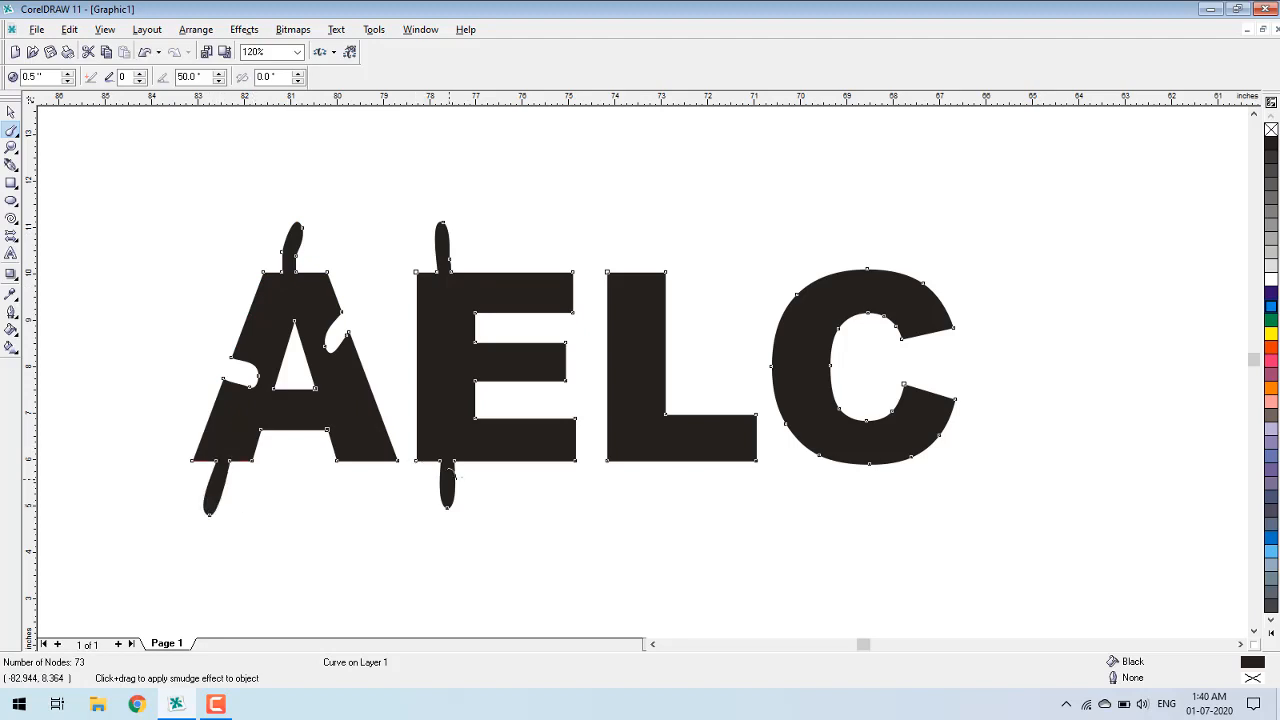
- Smudge two more strips down from the E's lower edge, two down from the L's base and one up from its top
drag(500, 463, 505, 508)
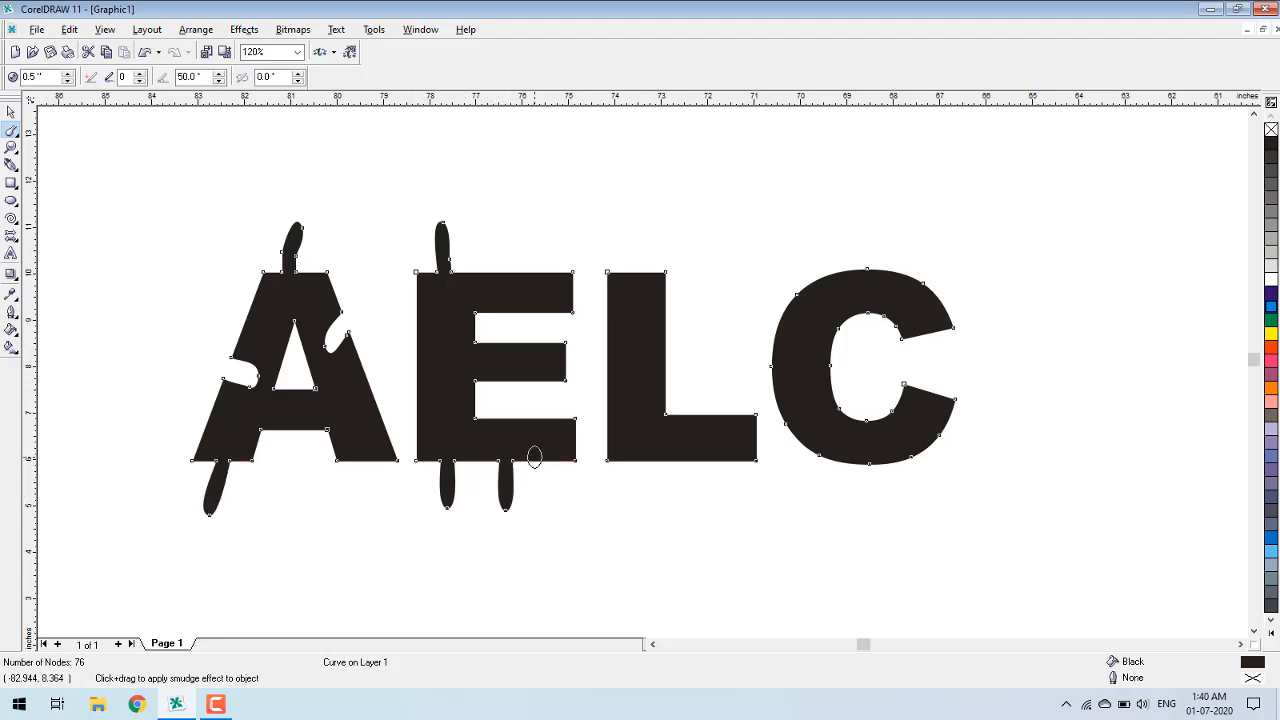
drag(531, 461, 542, 503)
drag(645, 444, 638, 505)
drag(702, 461, 701, 497)
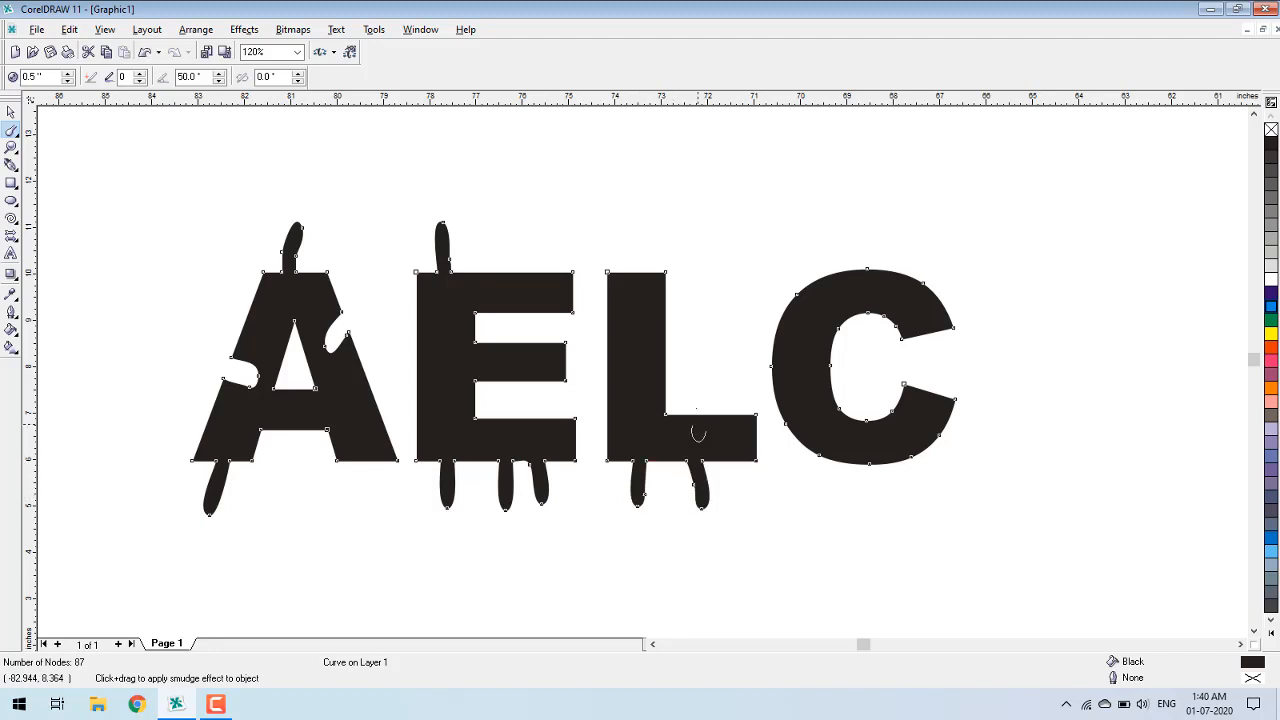
drag(638, 280, 636, 227)
- Smudge seven strips outward around the C: two each from its top, left side and bottom, and one from its lower right
drag(836, 266, 835, 236)
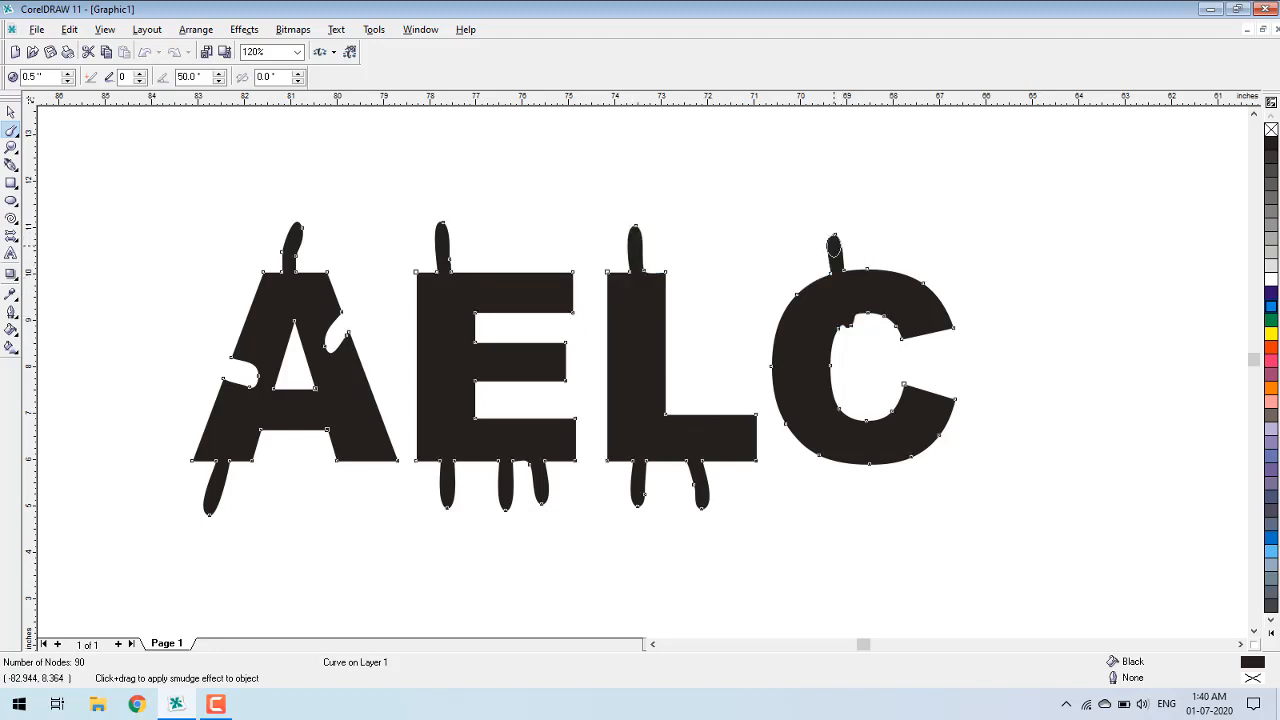
drag(898, 278, 896, 228)
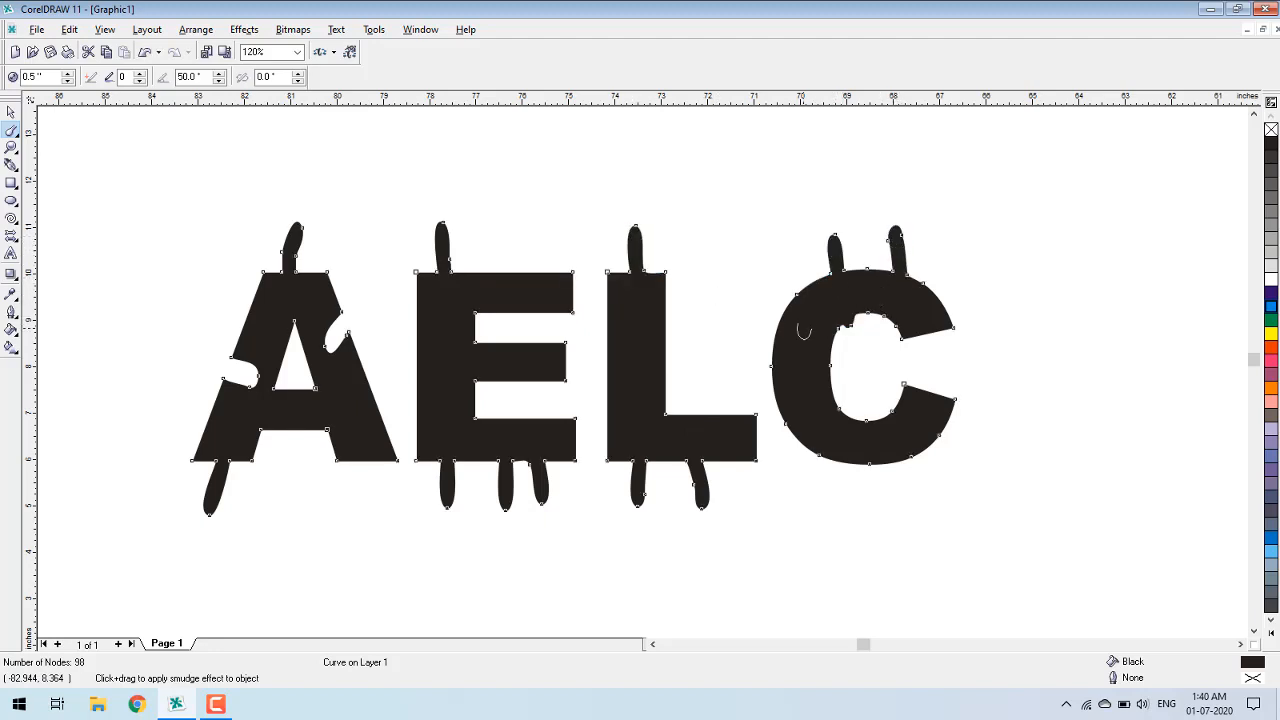
drag(785, 305, 756, 288)
drag(748, 378, 744, 378)
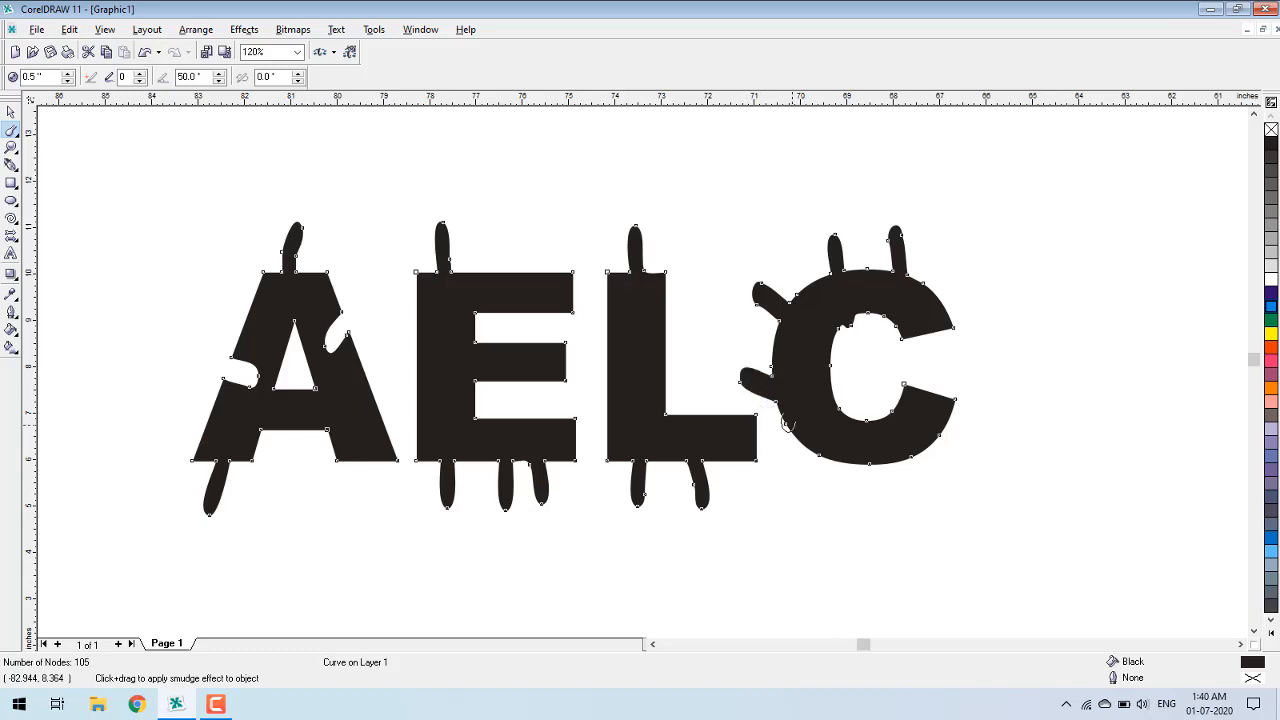
drag(822, 448, 812, 504)
drag(866, 466, 888, 515)
drag(935, 443, 958, 458)
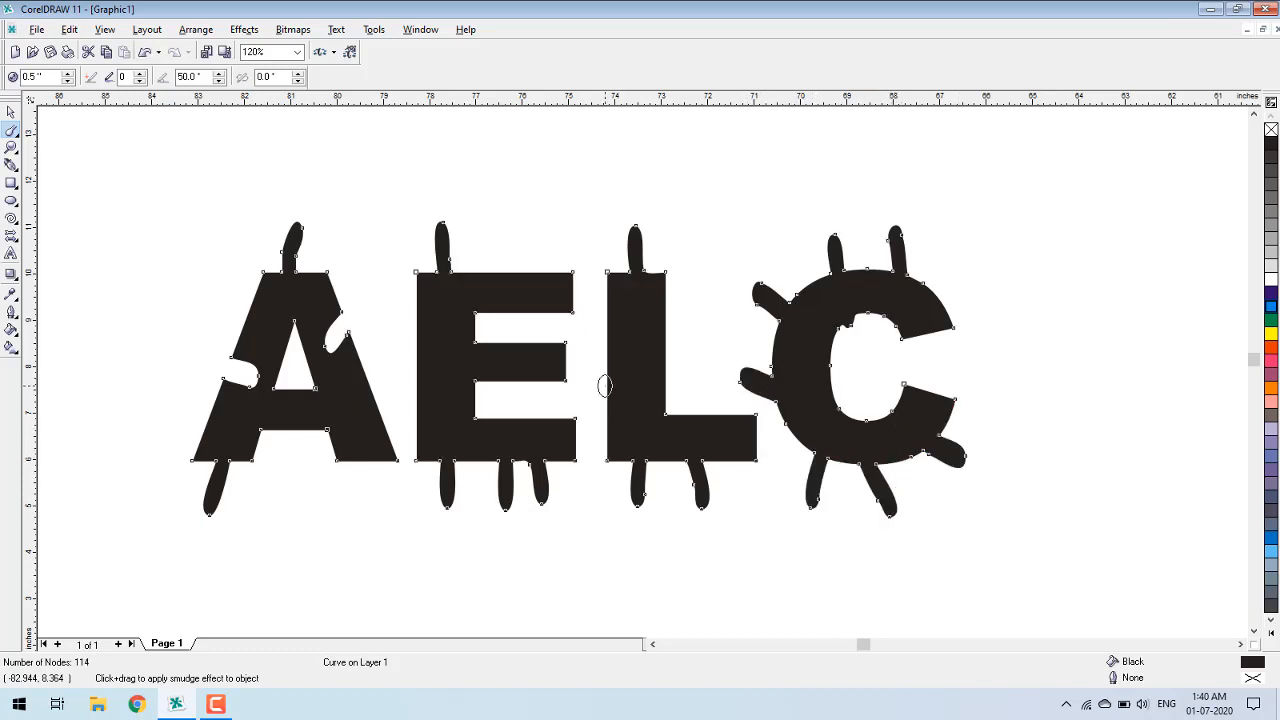
- Smudge strips outward from the L's right edge, the E's top and left edges, and the A's lower-right foot
mouse_move(663, 340)
mouse_down()
mouse_move(712, 330)
mouse_move(660, 325)
mouse_move(706, 300)
mouse_up()
drag(510, 284, 519, 227)
drag(476, 293, 476, 236)
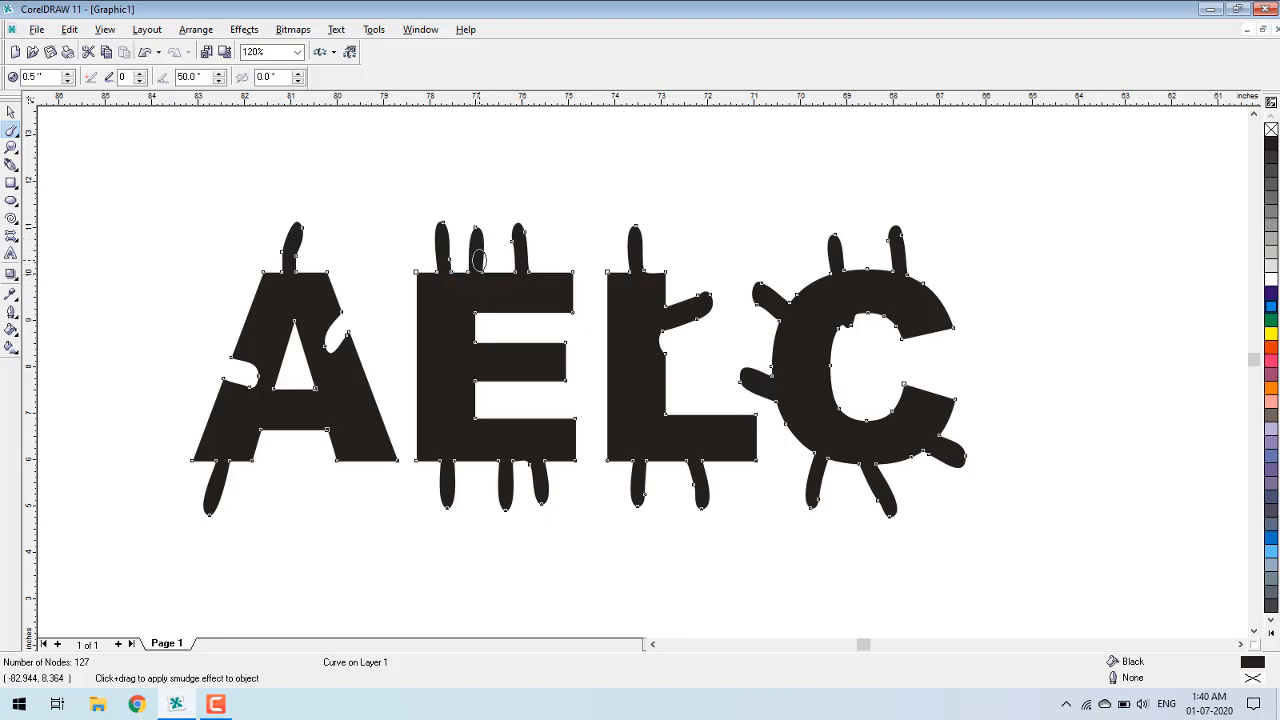
mouse_move(445, 328)
mouse_down()
mouse_move(398, 292)
mouse_move(388, 305)
mouse_move(414, 357)
mouse_move(390, 357)
mouse_up()
drag(409, 408, 398, 408)
drag(358, 452, 360, 505)
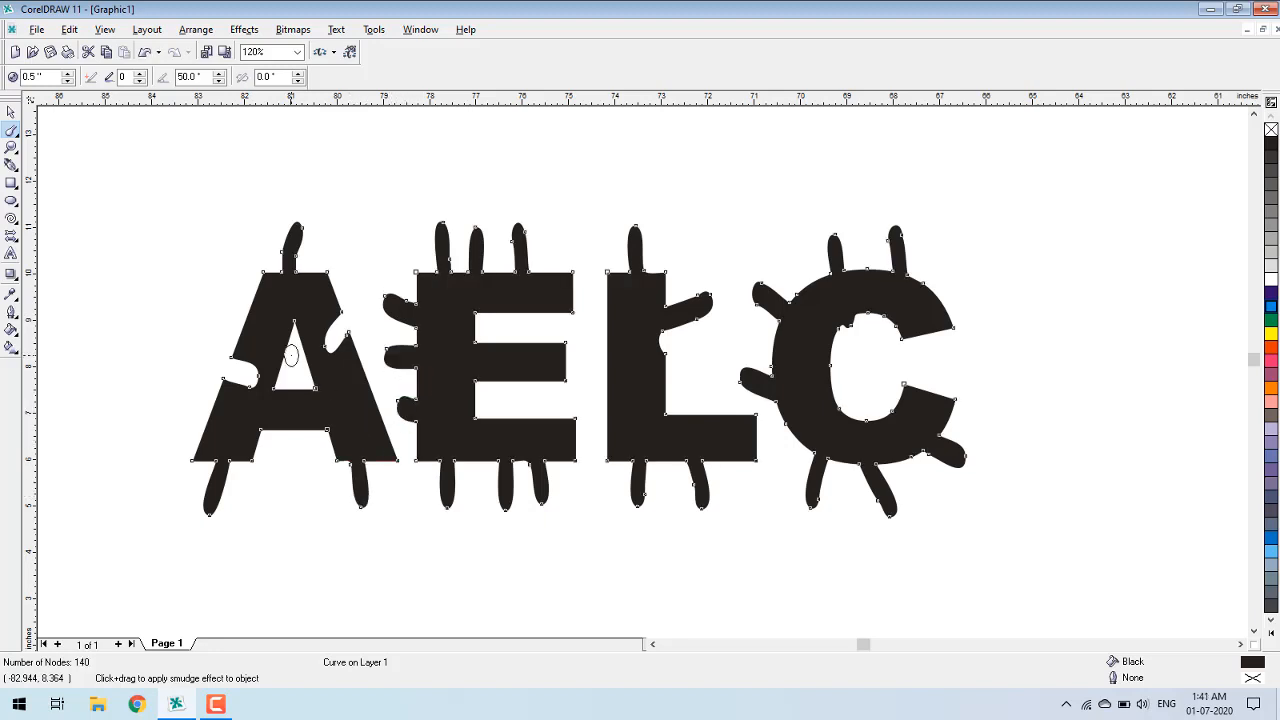
- Fill the smudged AELC lettering with magenta
click(1271, 347)
click(1272, 362)
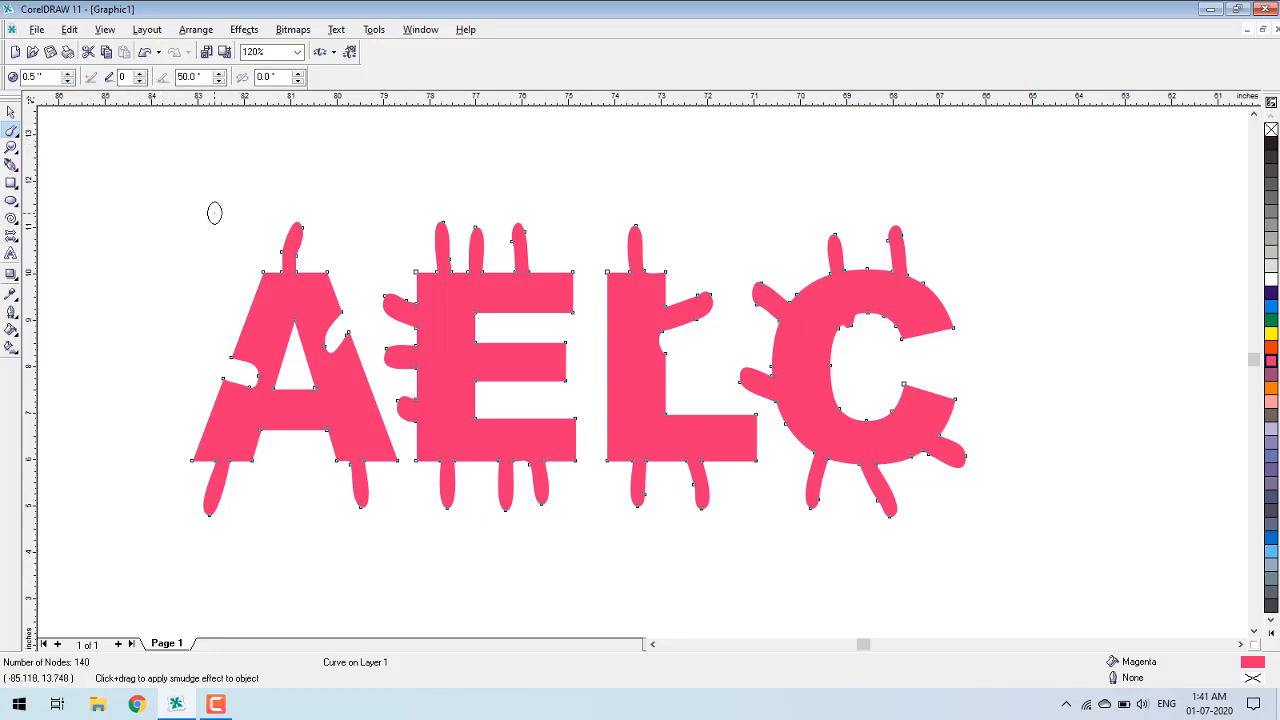
- Try a 2.0-inch nib size for the Smudge Brush and restore it to 0.5 inches
click(67, 73)
drag(54, 77, 1, 53)
text(2.)
drag(52, 77, 2, 77)
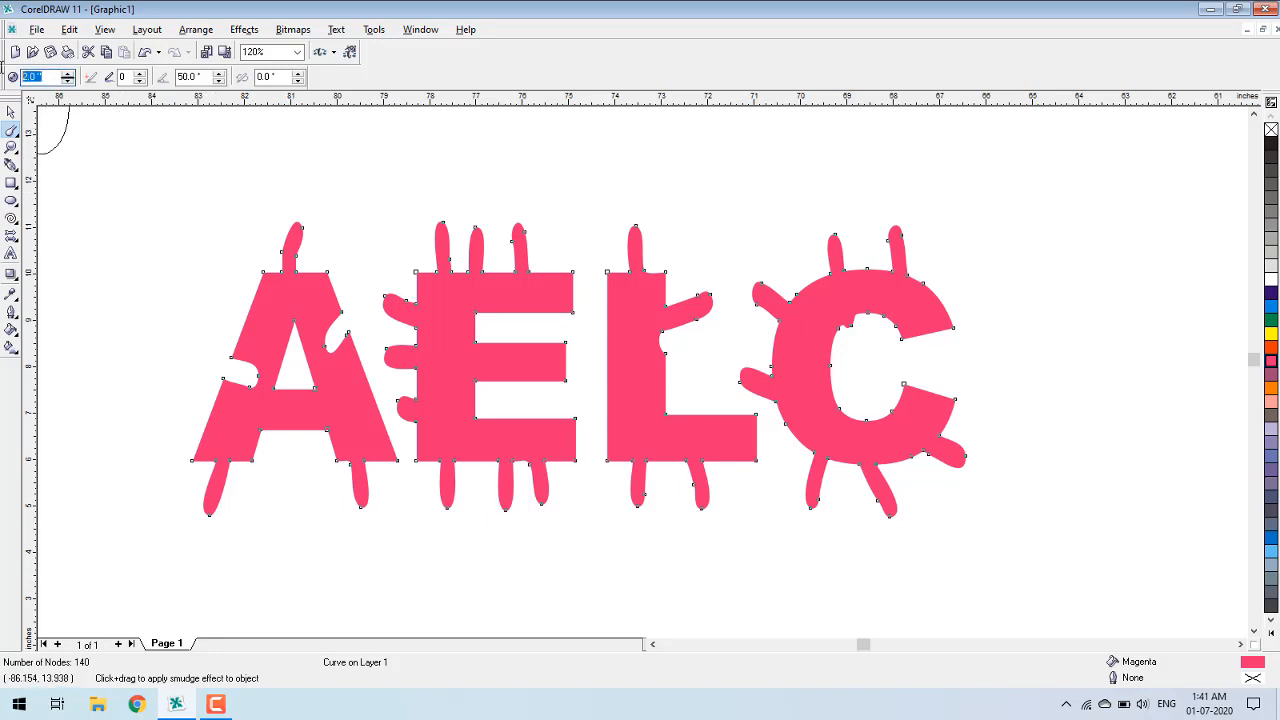
text(0)
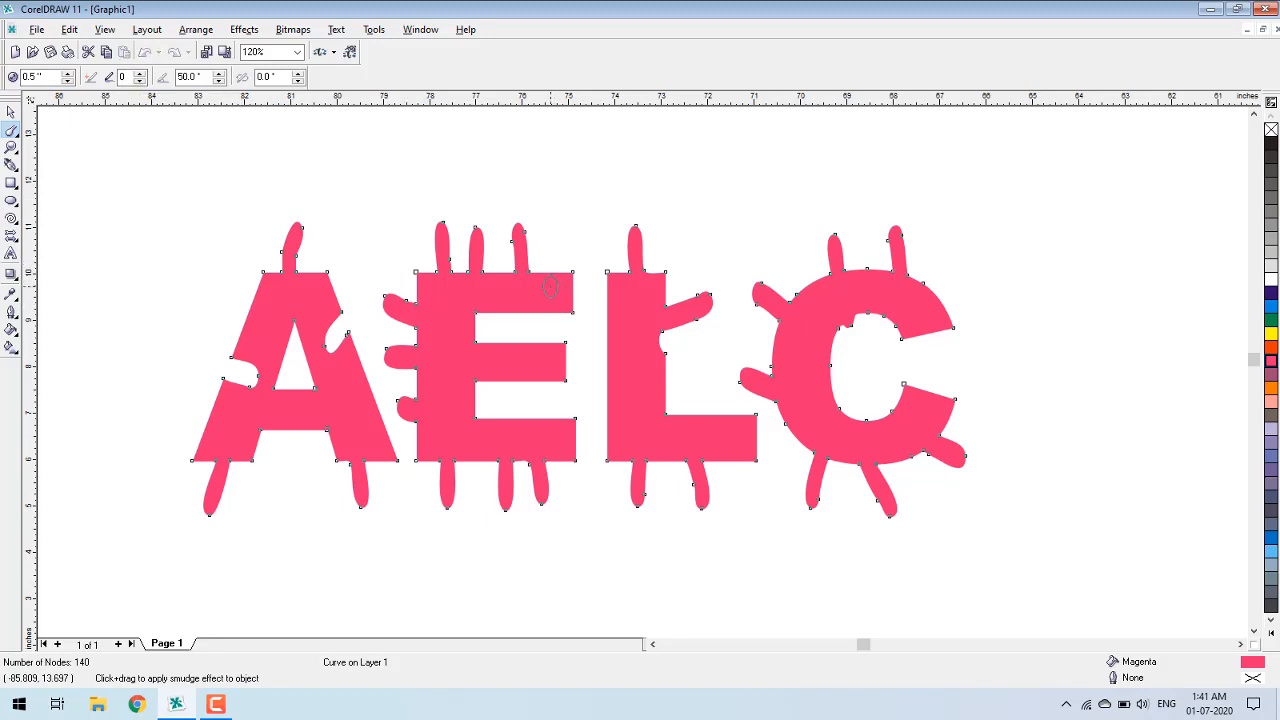
- Smudge a long arch from the E's upper edge toward the A, and with dryout 1 a tapering strip from the C's upper left
mouse_move(550, 288)
mouse_down()
mouse_move(524, 135)
mouse_move(499, 107)
mouse_move(451, 104)
mouse_move(401, 129)
mouse_move(341, 246)
mouse_up()
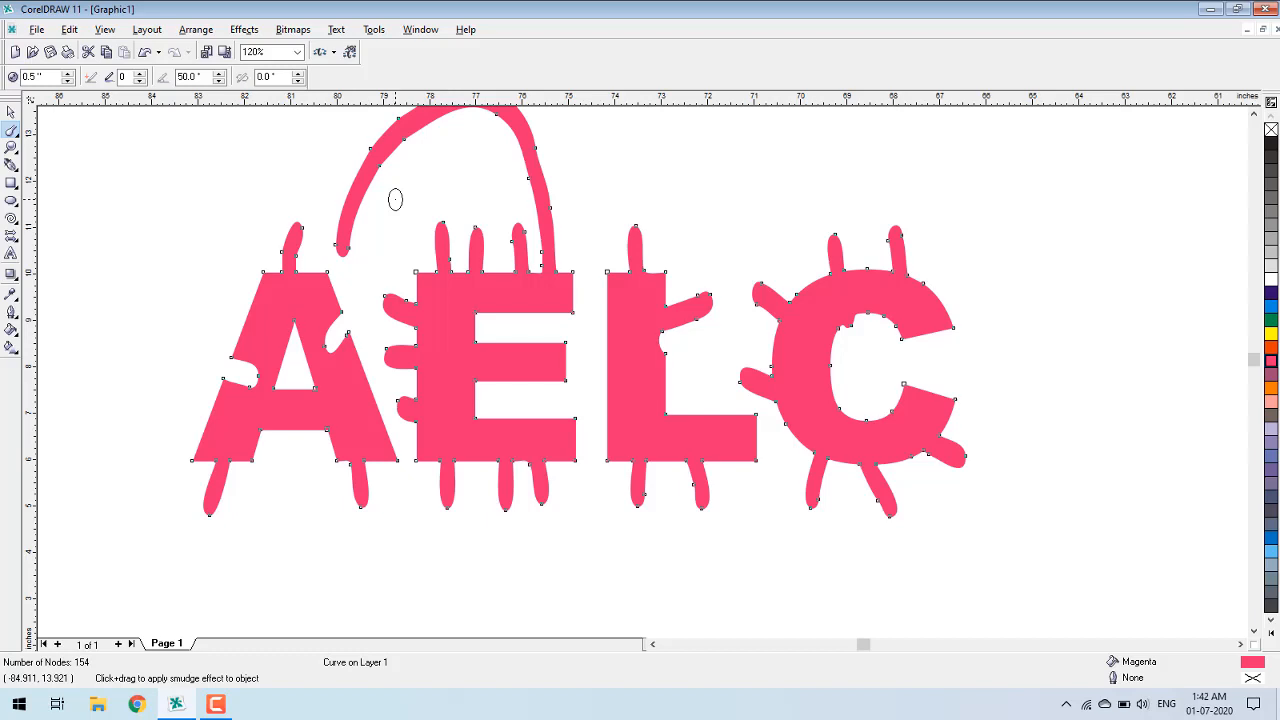
click(140, 73)
mouse_move(805, 287)
mouse_down()
mouse_move(680, 171)
mouse_move(644, 173)
mouse_move(676, 172)
mouse_up()
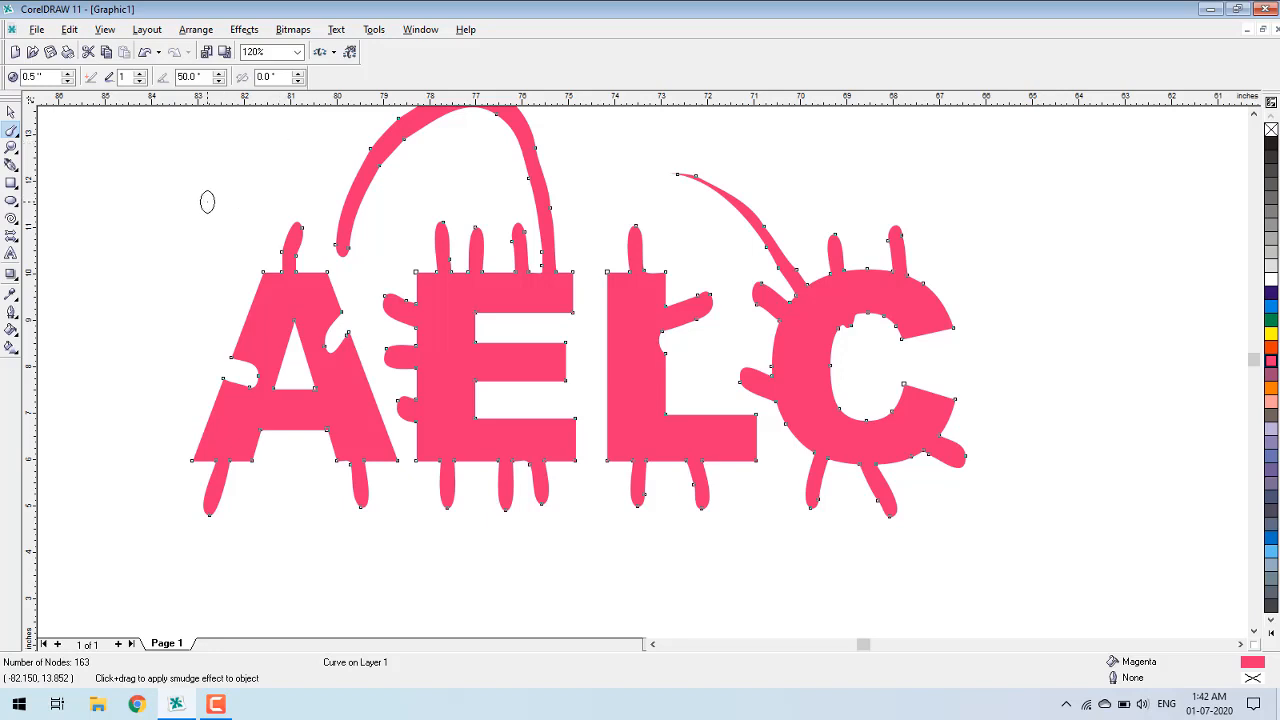
- Set the Smudge Brush tilt to 15° and smudge a strip outward from the A's upper-left edge
double_click(190, 77)
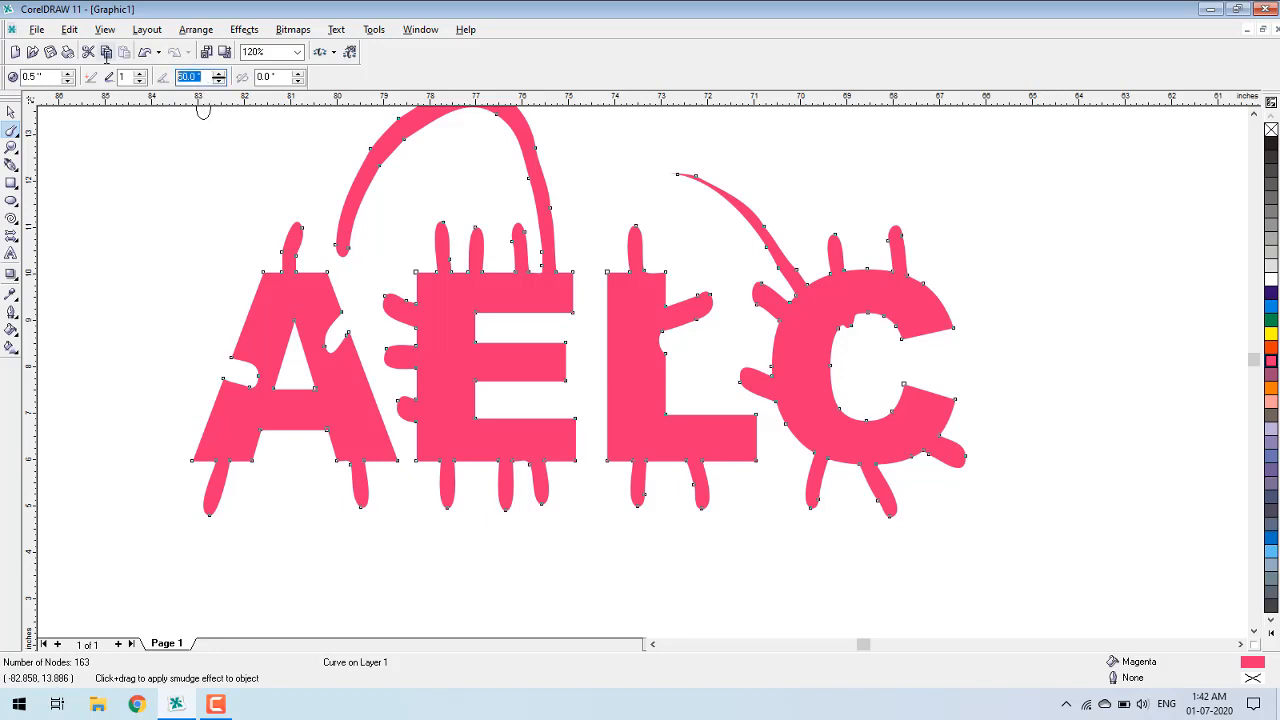
text(15)
key(Return)
drag(245, 300, 188, 264)
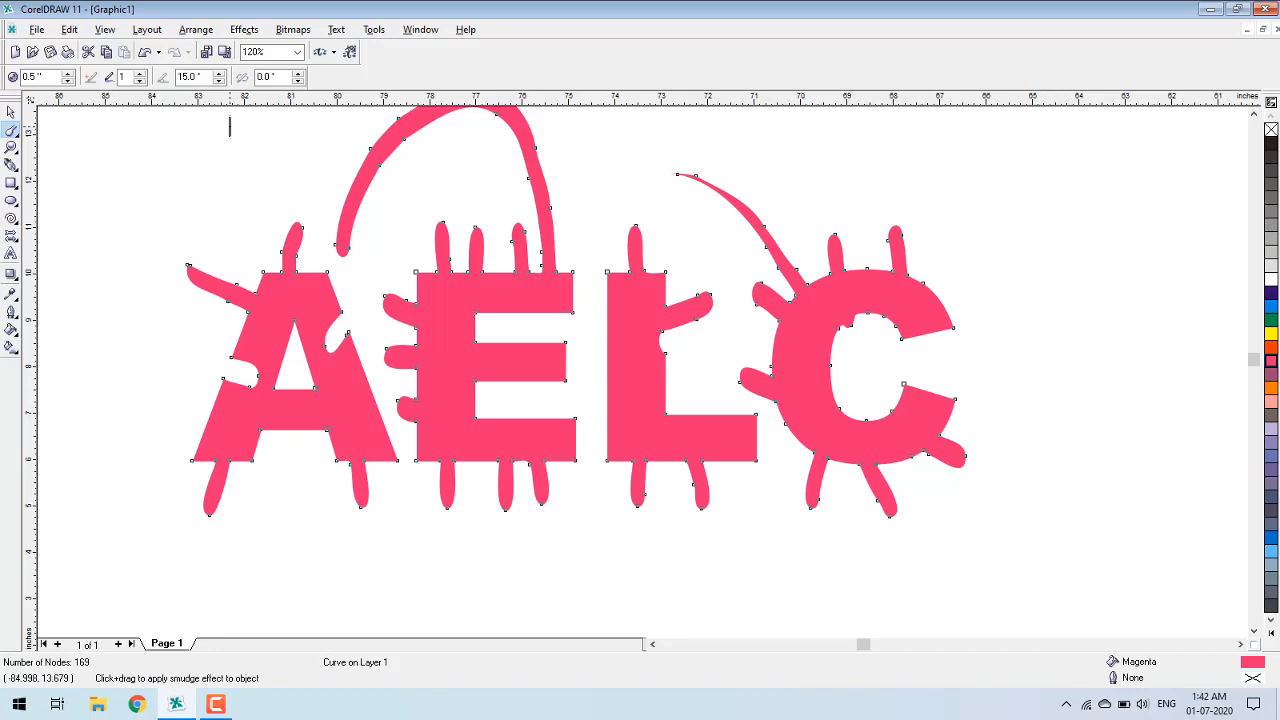
- Set the Smudge Brush tilt to 45° and smudge two strips up and outward from the C's upper and lower arms
drag(207, 78, 152, 69)
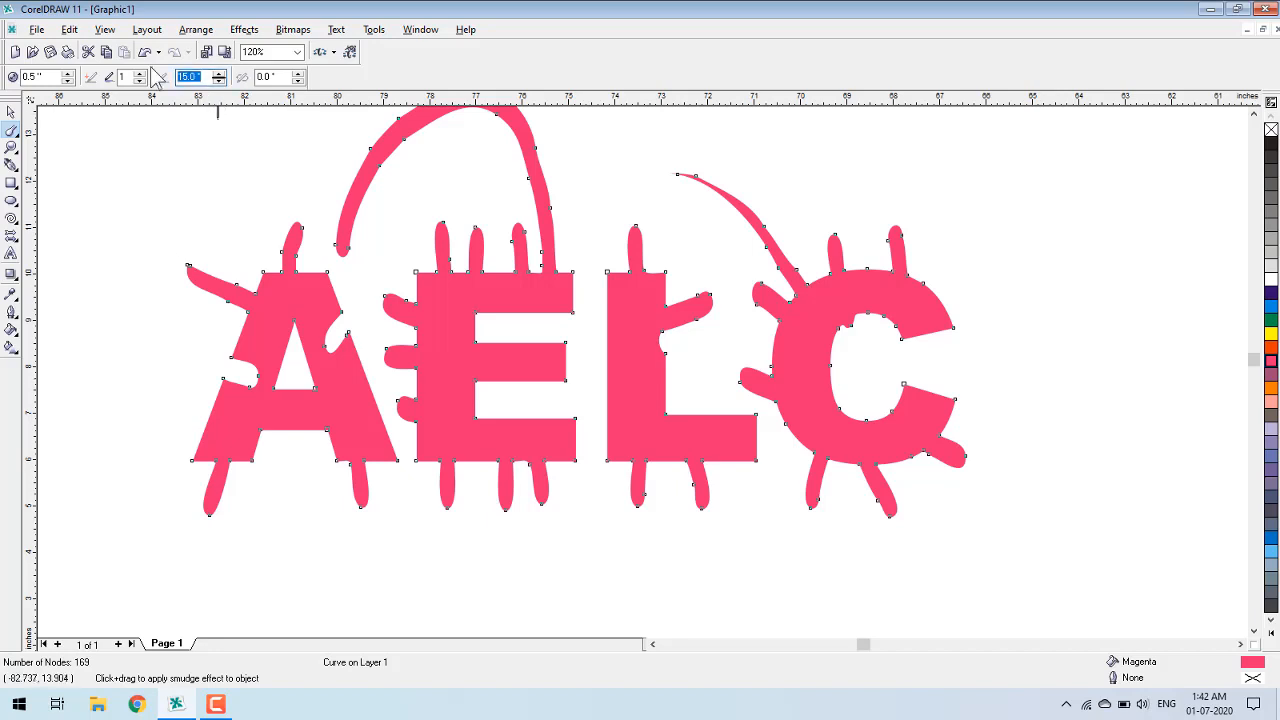
text(45)
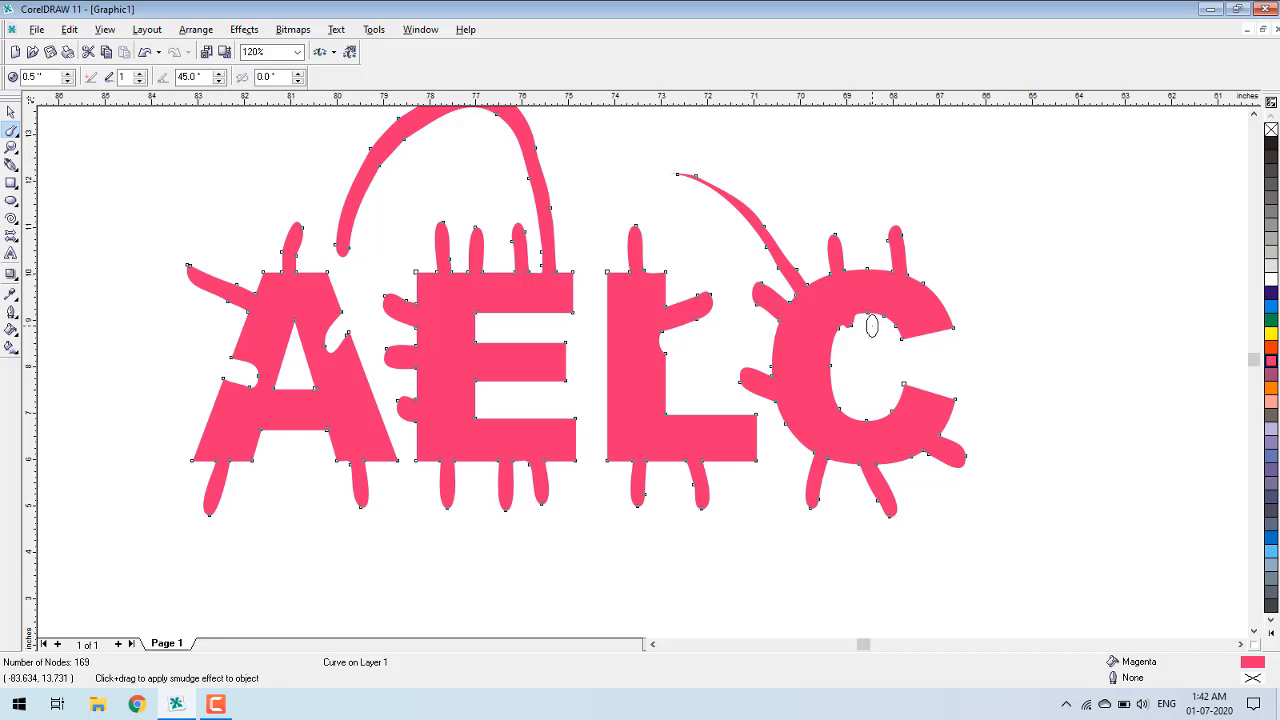
drag(945, 300, 988, 243)
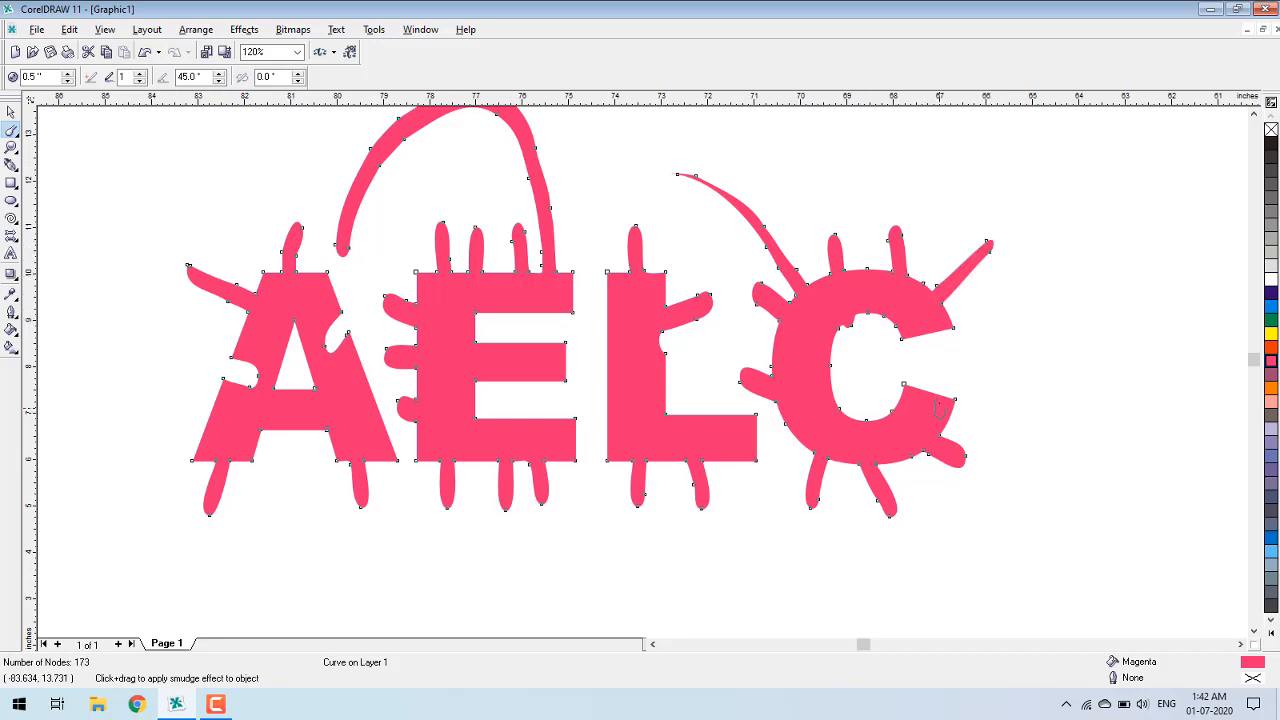
drag(940, 403, 996, 326)
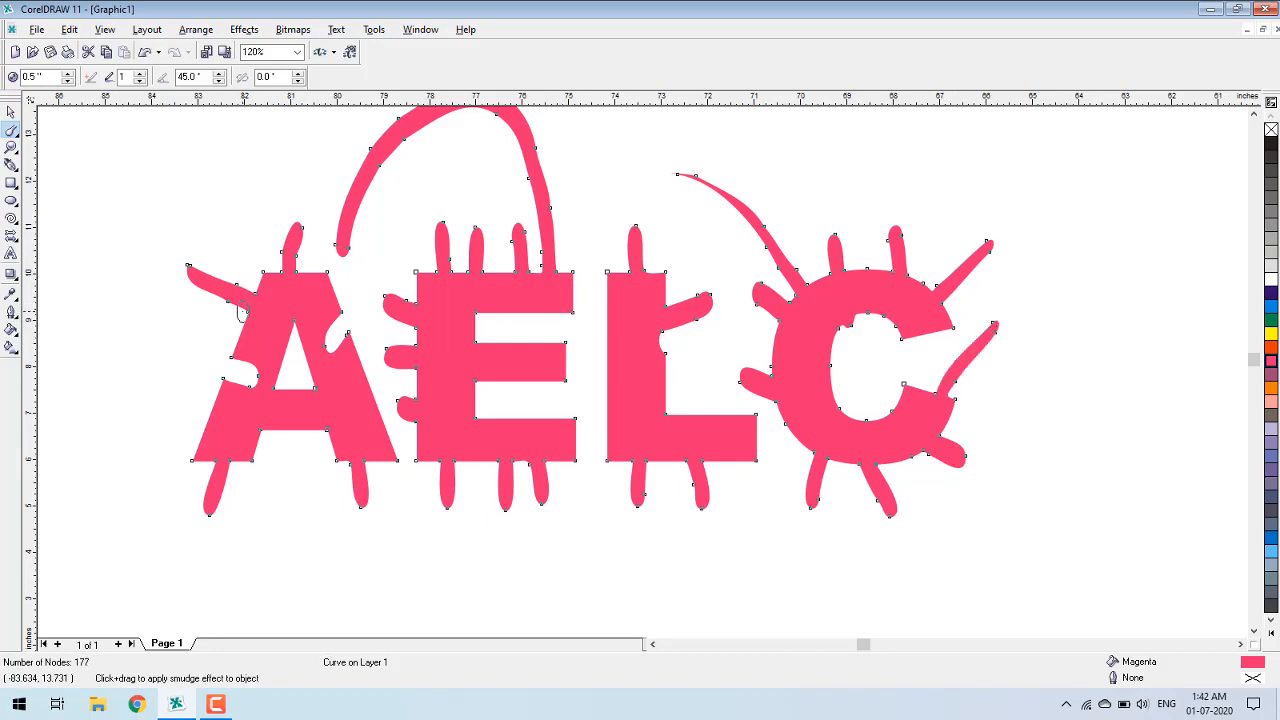
- Set the Smudge Brush bearing to 45° and smudge two long strips rightward from the C's upper and lower arms
drag(281, 77, 230, 71)
text(45)
key(Return)
drag(940, 320, 1055, 289)
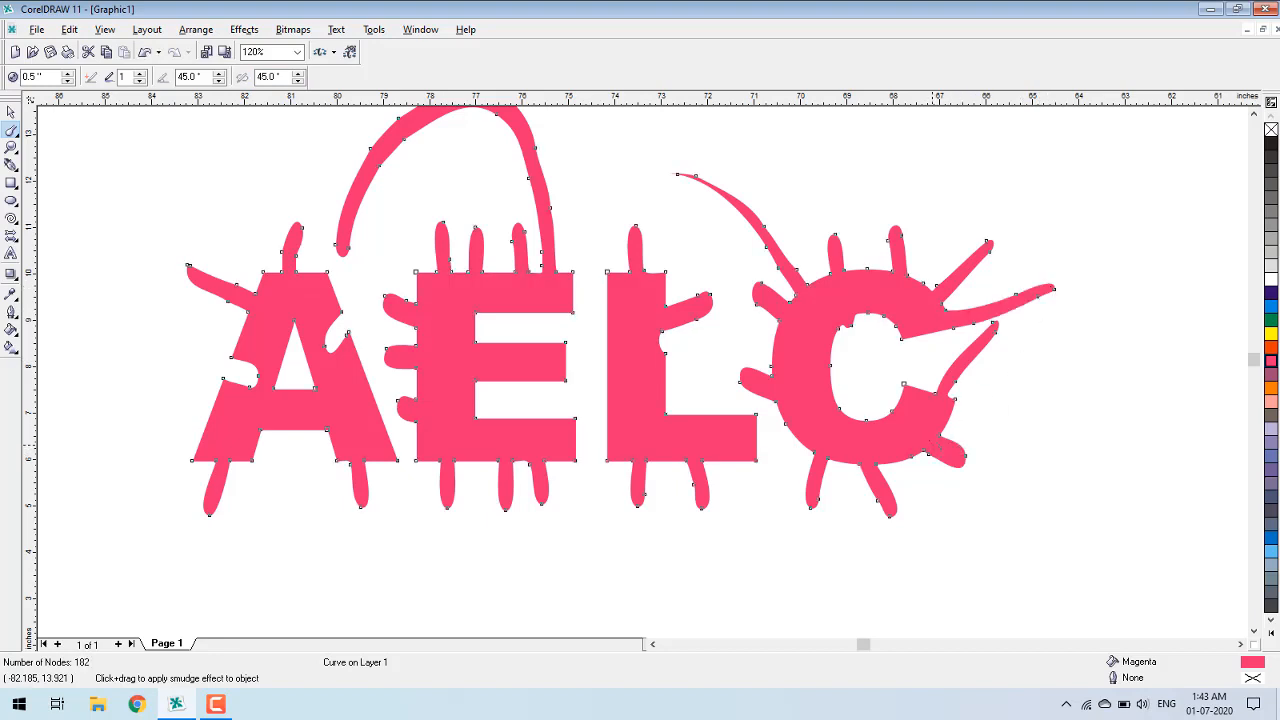
drag(948, 432, 1066, 415)
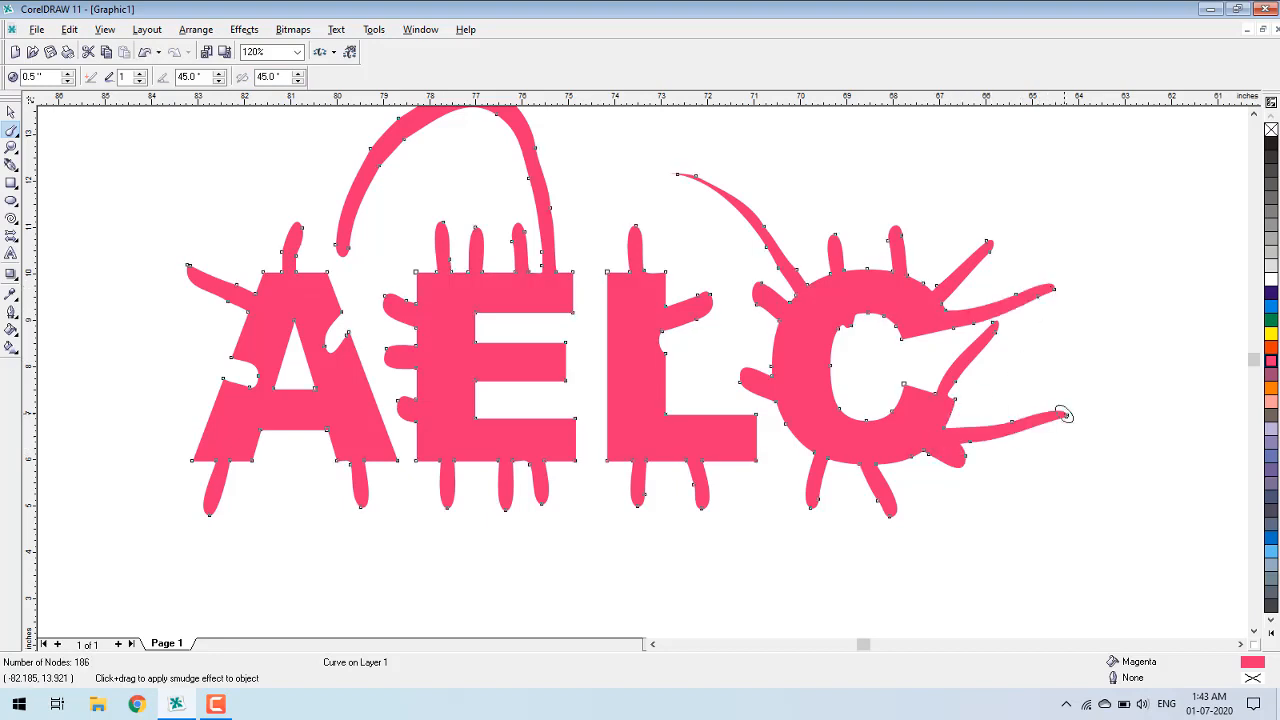
- Delete the smudged AELC lettering
key(space)
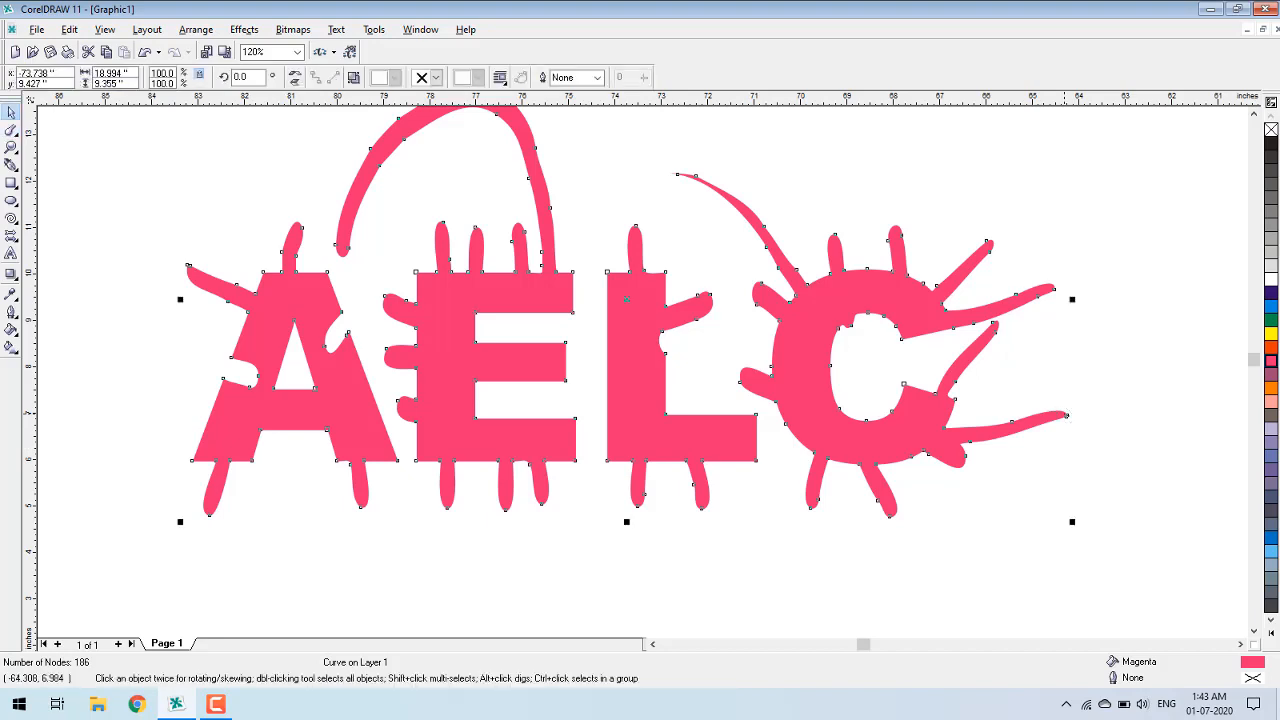
key(Delete)
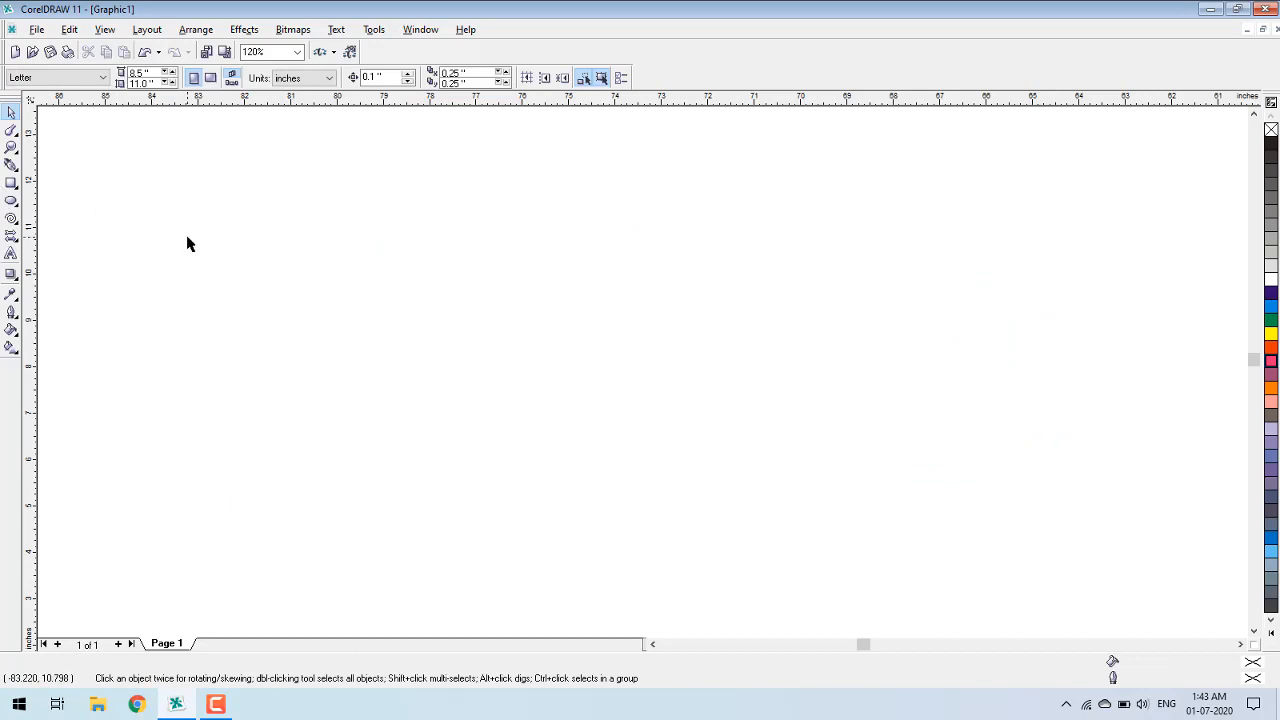
- Delete the leftover cyan curve shape and the unfilled rectangle from the drawing
key(F4)
click(278, 316)
key(Delete)
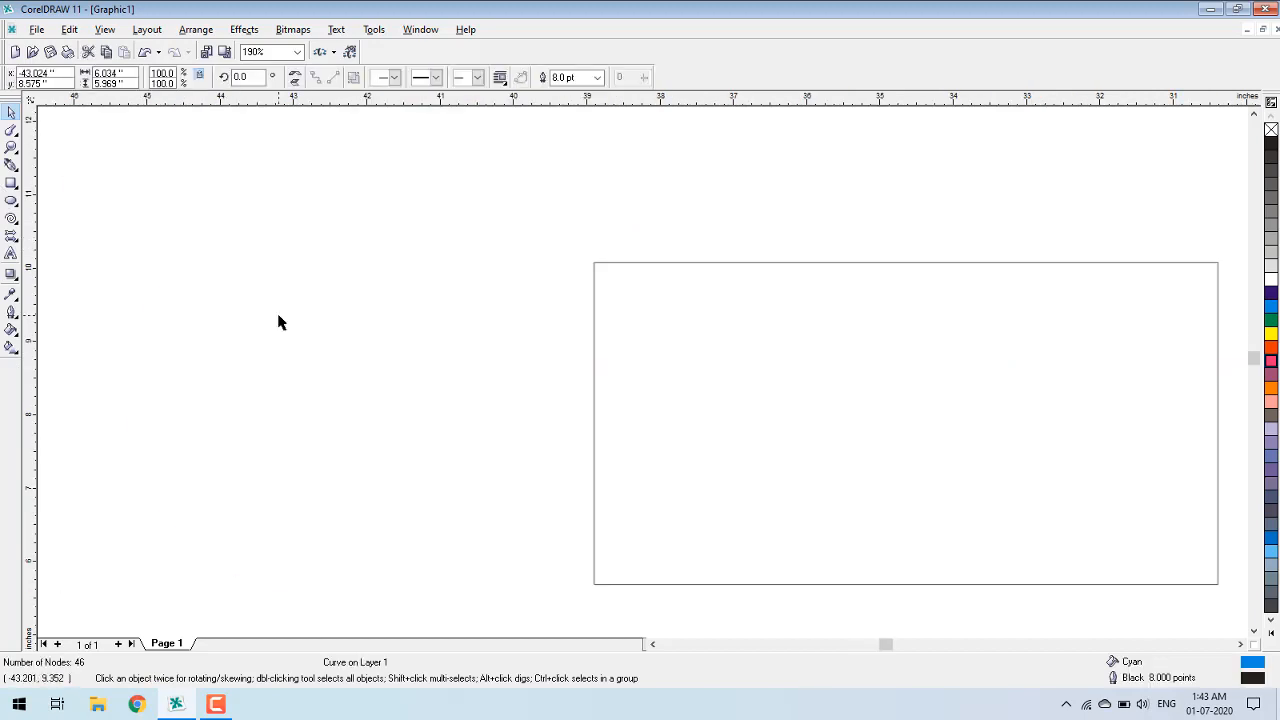
drag(771, 355, 374, 349)
key(Delete)
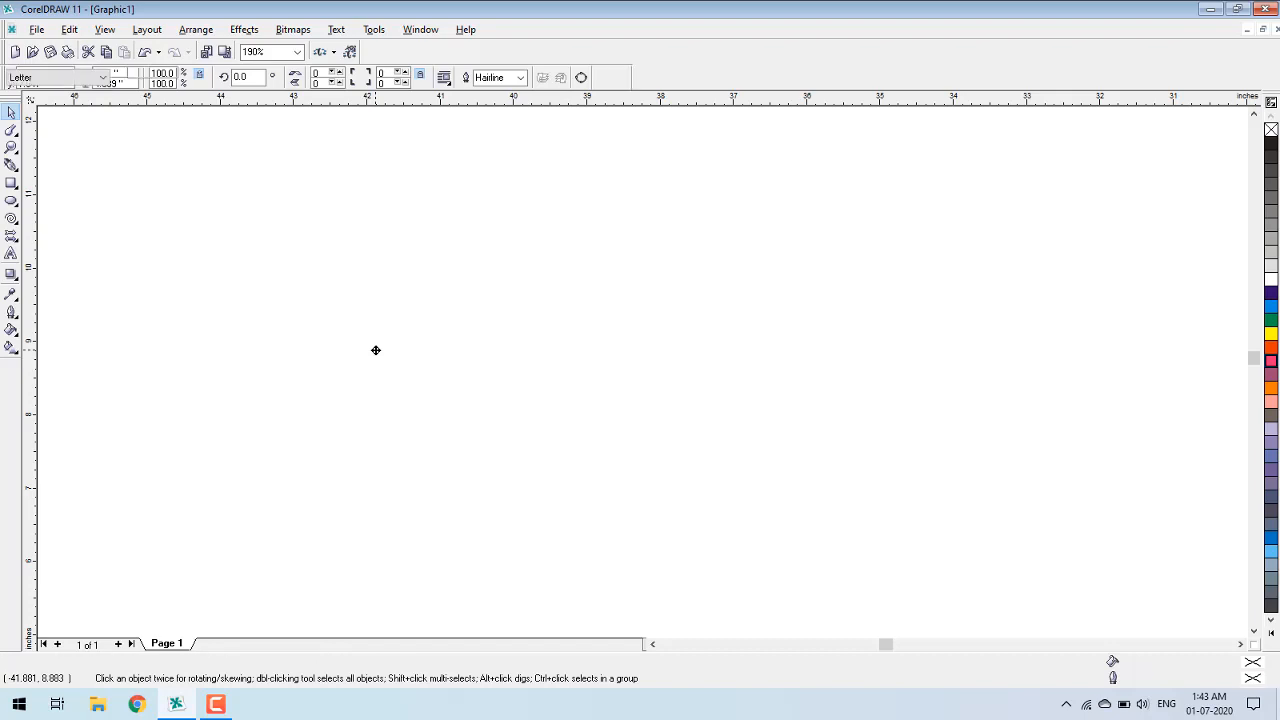
- Draw a near-circular ellipse about 2.4 by 2.47 inches and give it a 4 pt blue outline
click(11, 201)
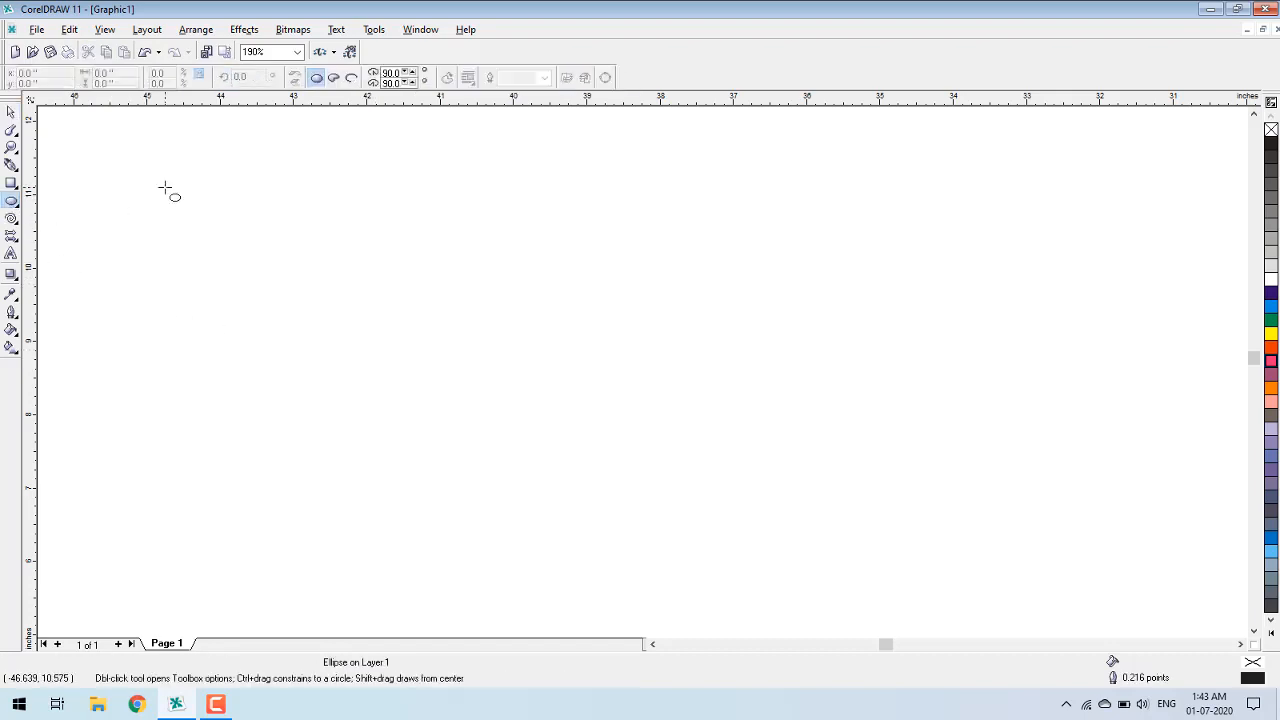
mouse_move(166, 189)
mouse_down()
mouse_move(329, 309)
mouse_move(328, 362)
mouse_move(342, 370)
mouse_up()
key(shift+F2)
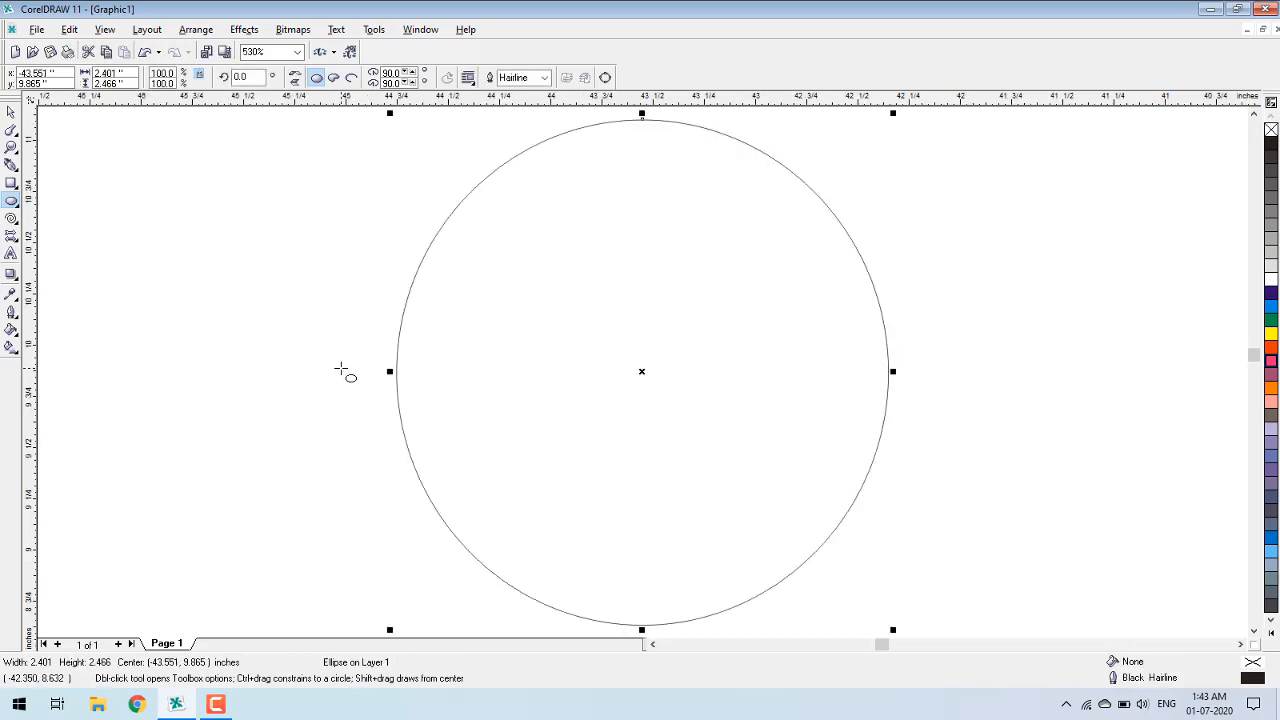
click(544, 77)
click(512, 145)
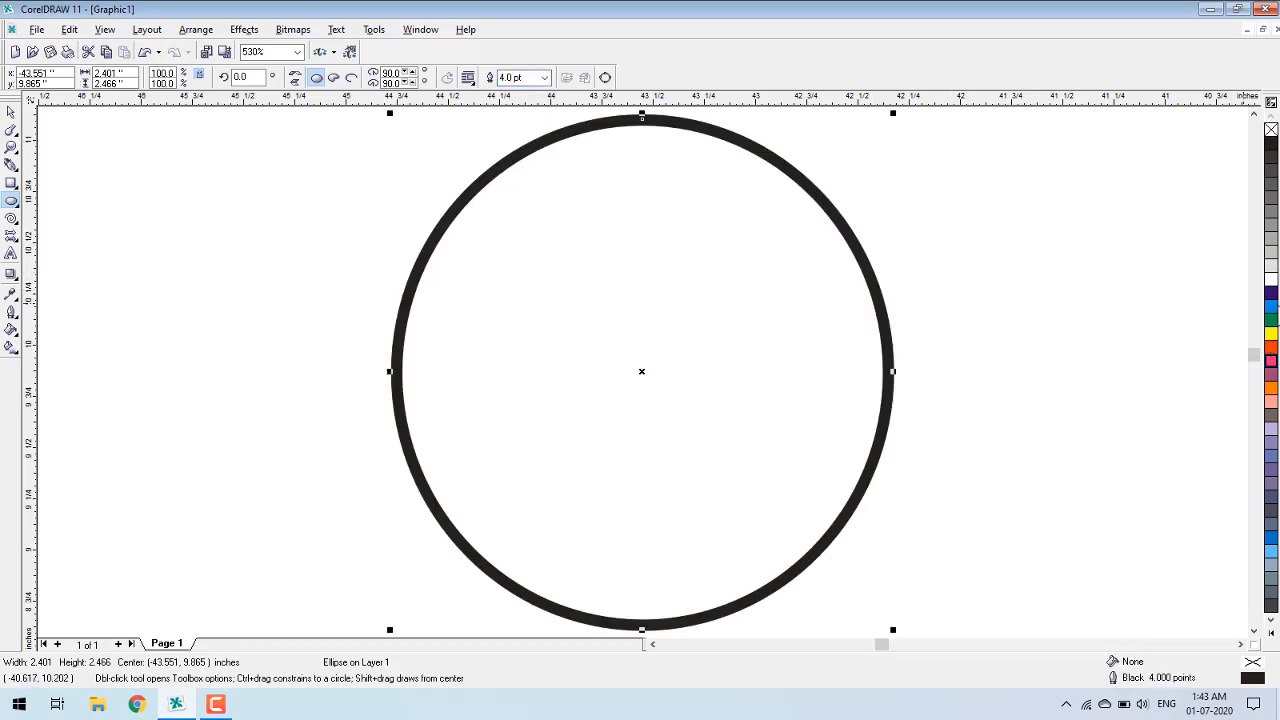
right_click(1271, 294)
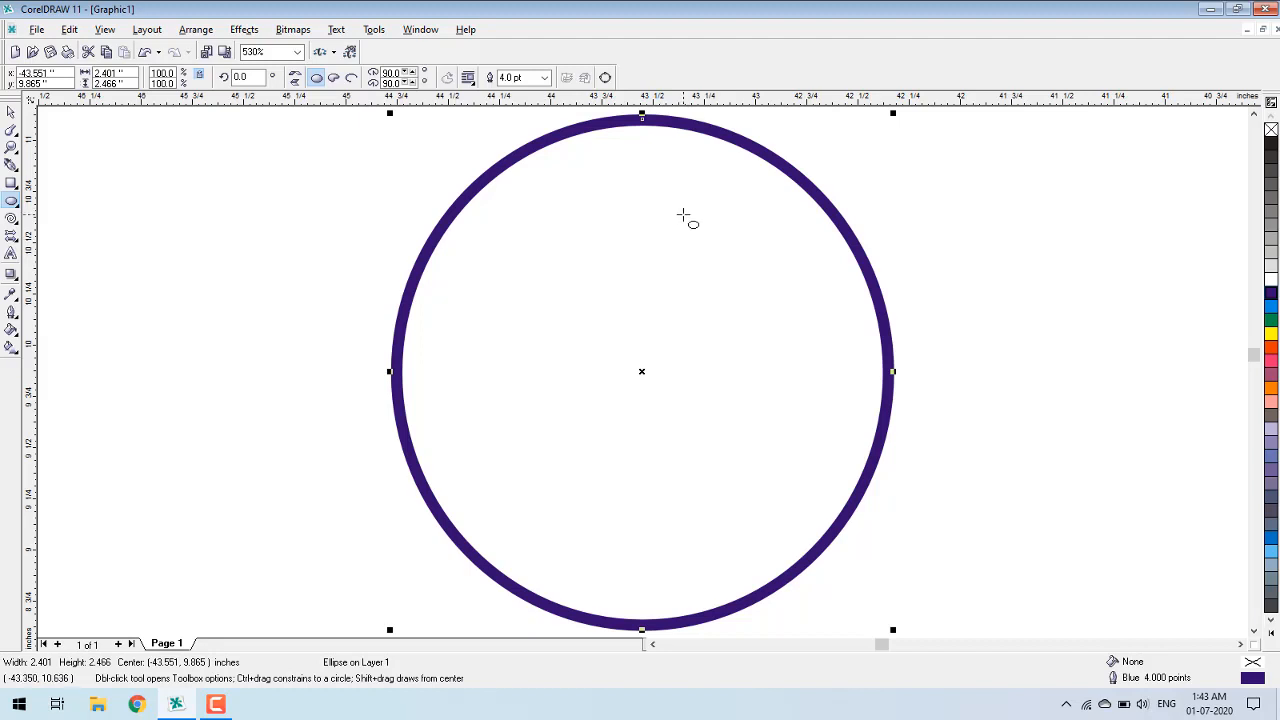
- Activate the Roughen Brush and set its nib size to 0.19 inches
click(11, 130)
click(112, 139)
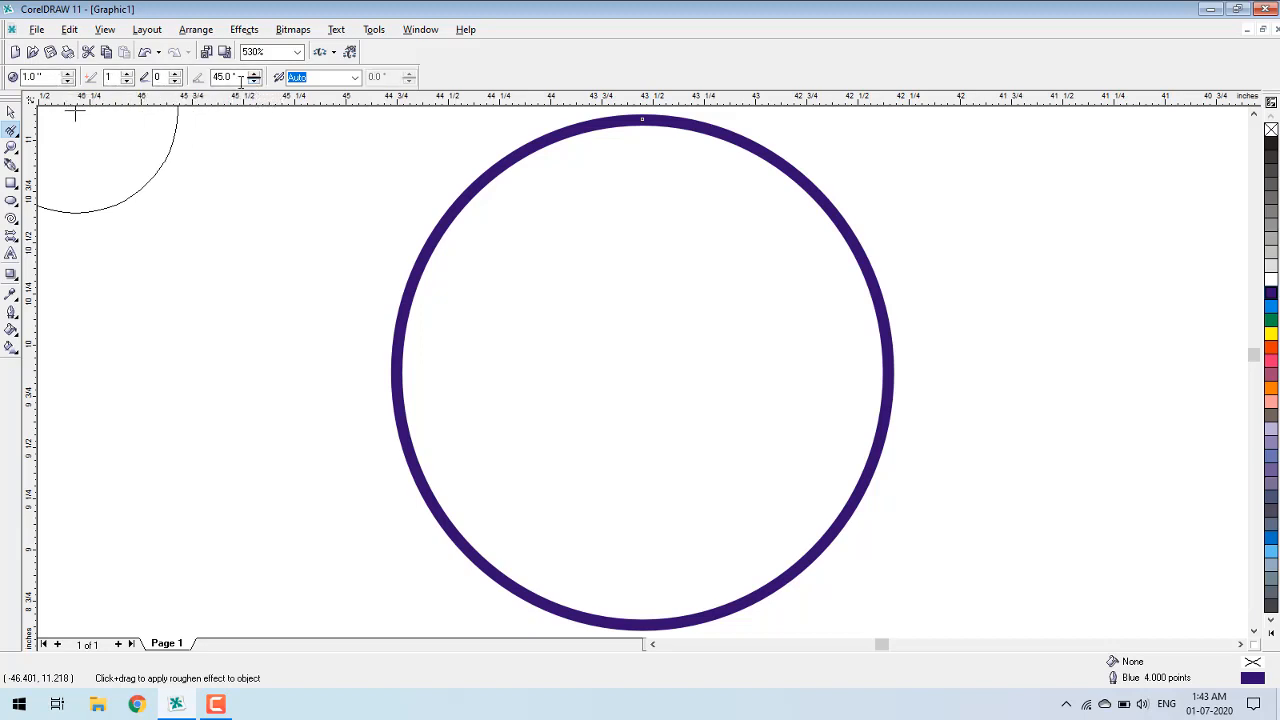
click(33, 77)
text(0.5)
key(Return)
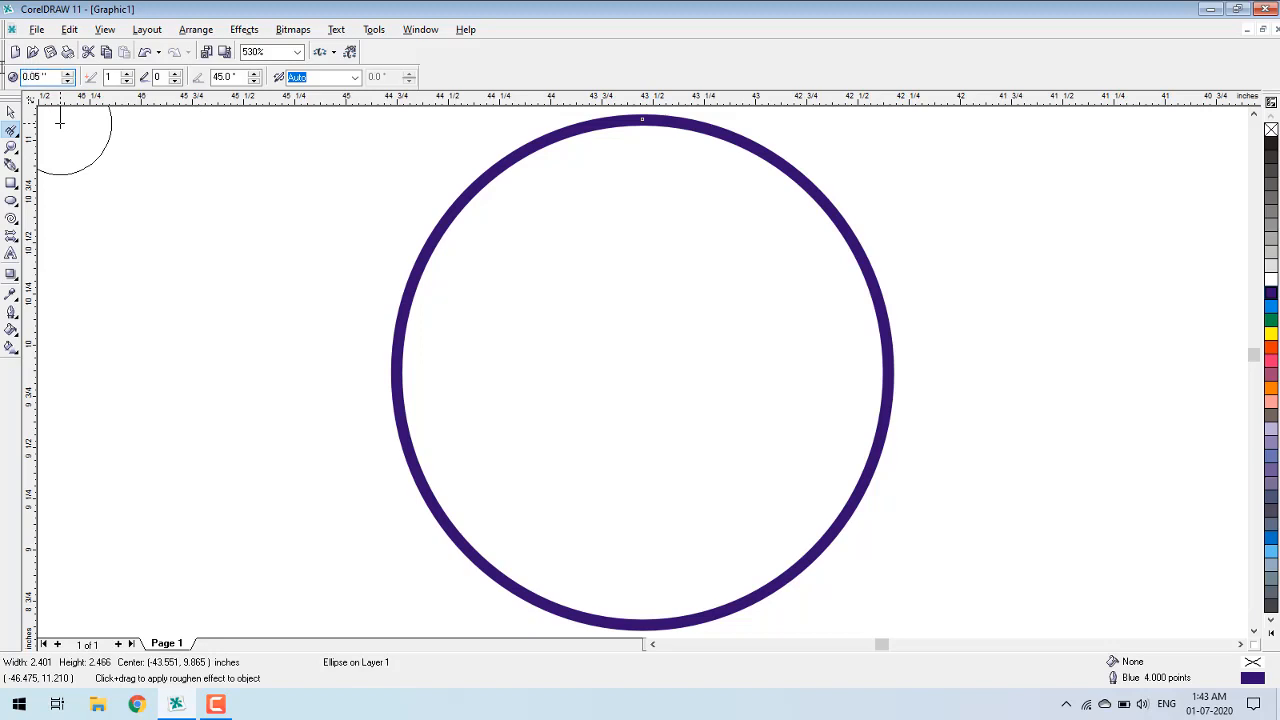
key(Return)
double_click(38, 77)
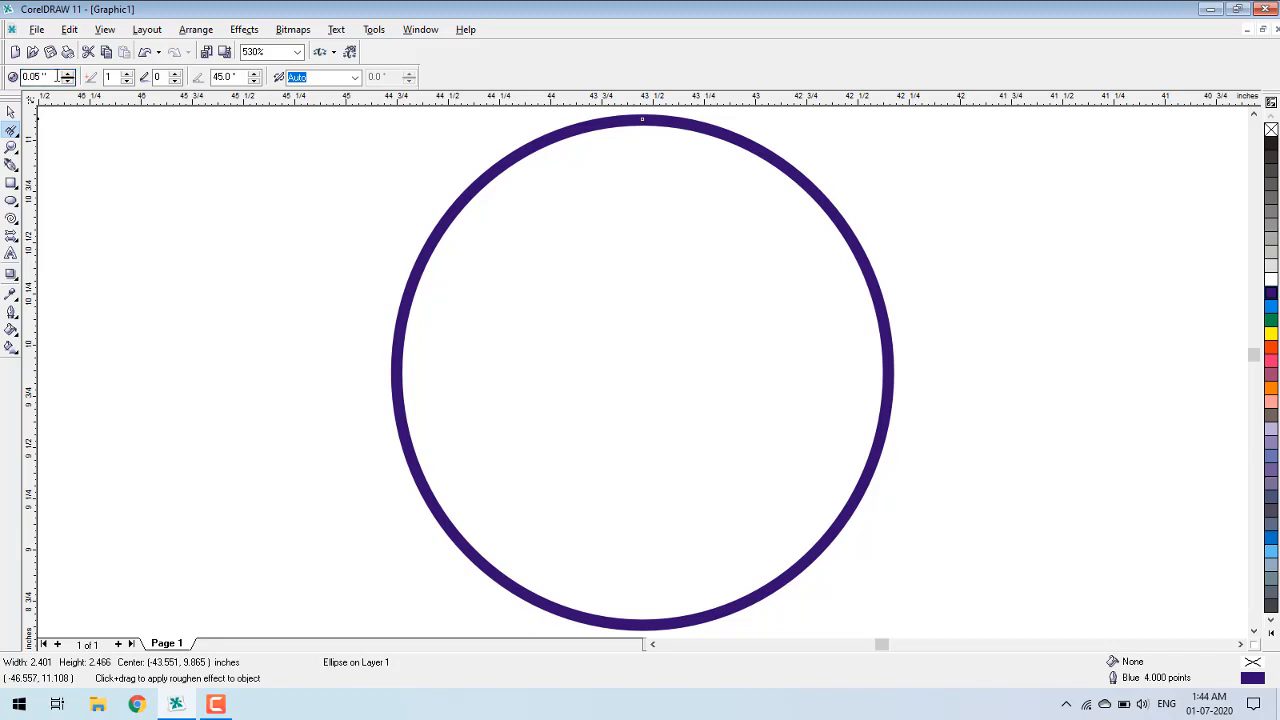
click(67, 74)
click(67, 74)
click(67, 74)
click(67, 74)
click(67, 74)
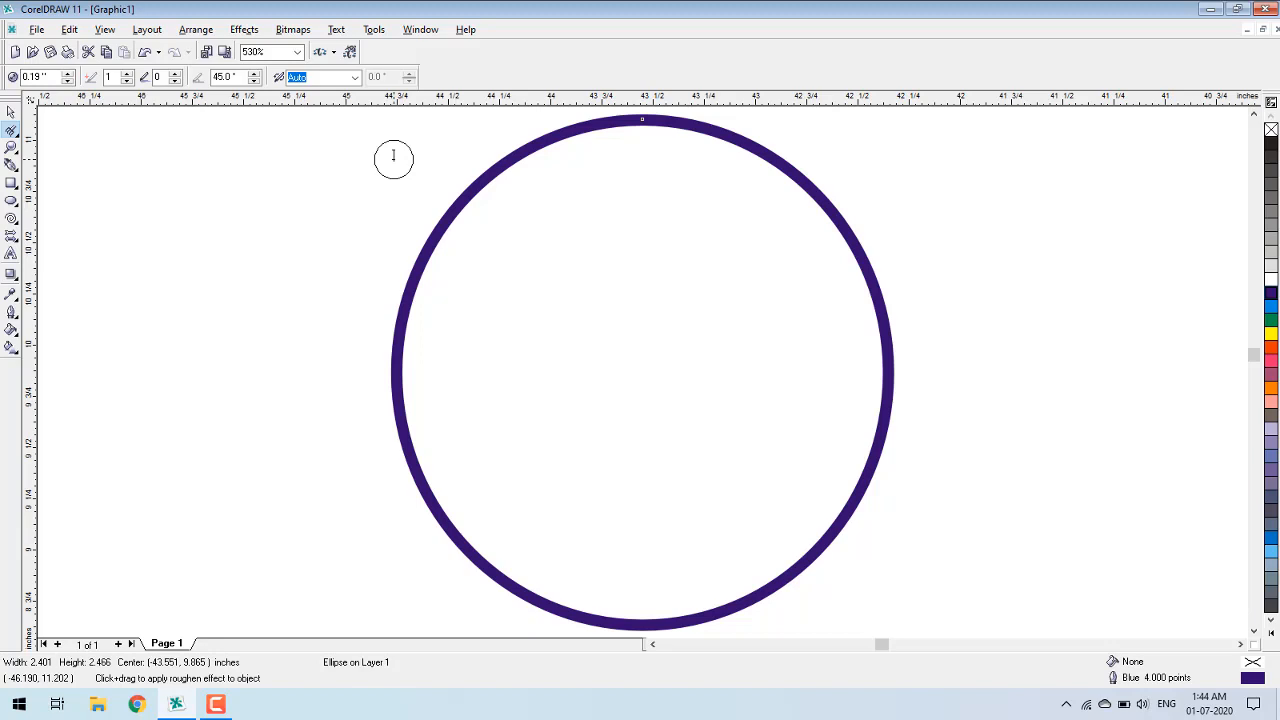
- Convert the circle to curves for the Roughen Brush and roughen its outline all the way round
click(462, 187)
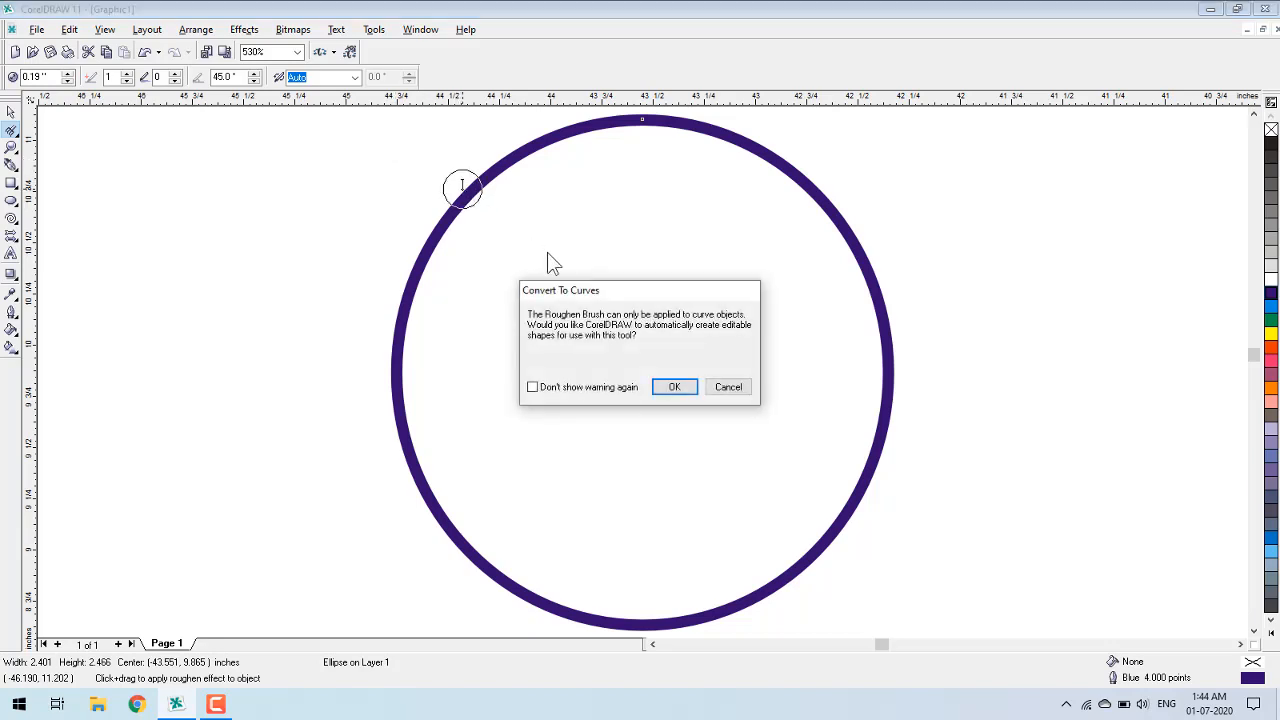
click(676, 388)
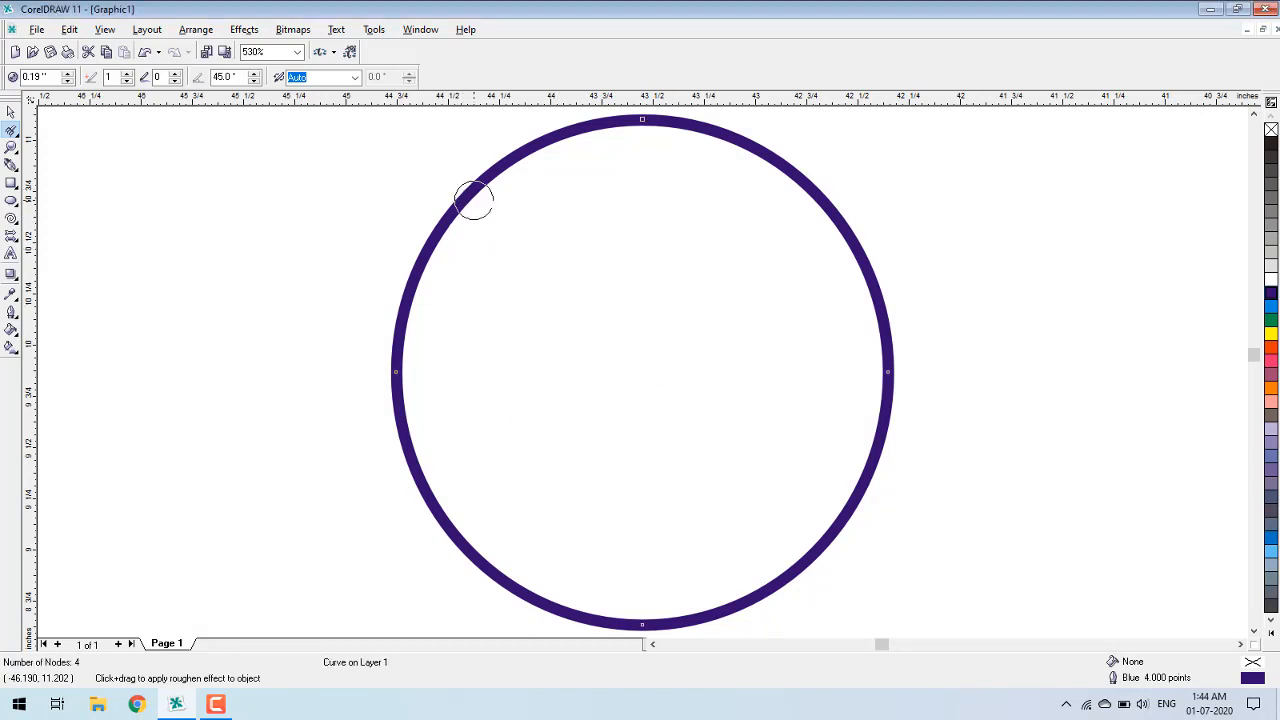
mouse_move(474, 197)
mouse_down()
mouse_move(580, 134)
mouse_move(729, 131)
mouse_move(869, 258)
mouse_move(886, 403)
mouse_move(826, 543)
mouse_move(723, 600)
mouse_move(660, 611)
mouse_move(585, 614)
mouse_move(500, 580)
mouse_move(420, 494)
mouse_move(398, 447)
mouse_move(386, 280)
mouse_move(416, 263)
mouse_move(438, 220)
mouse_up()
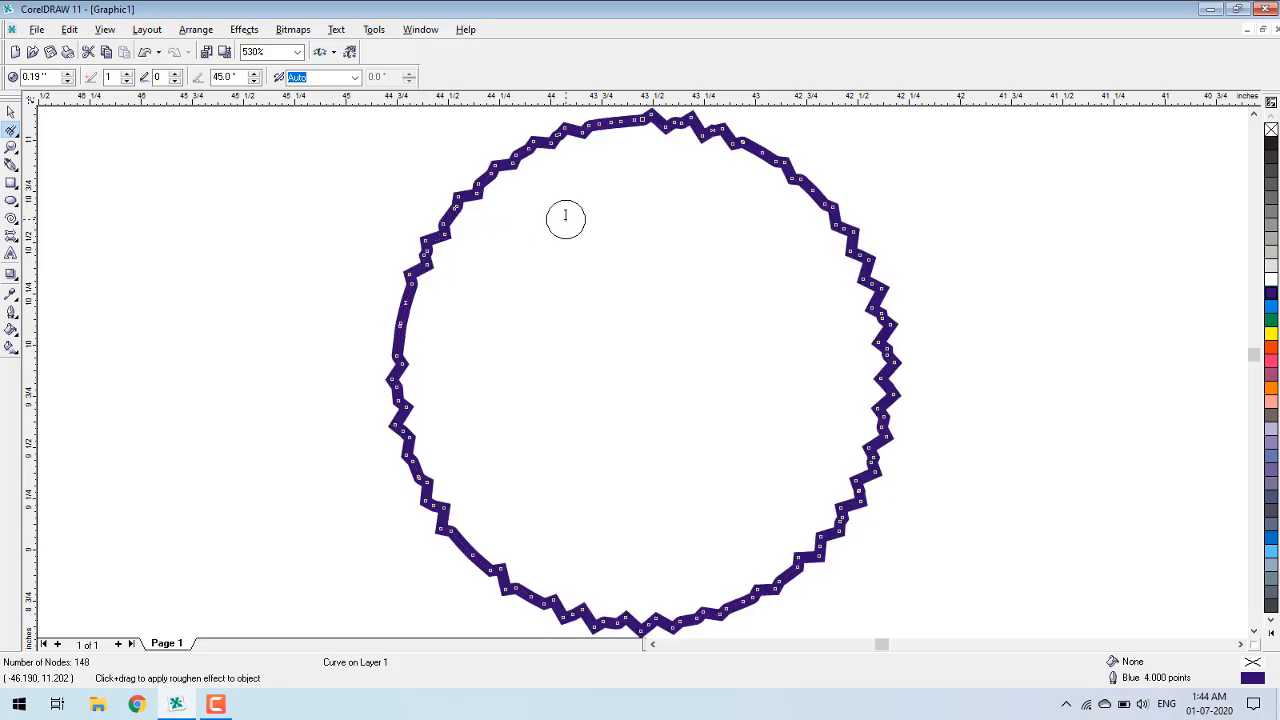
- Fill the roughened circle with green and remove the fill again
key(space)
click(1271, 320)
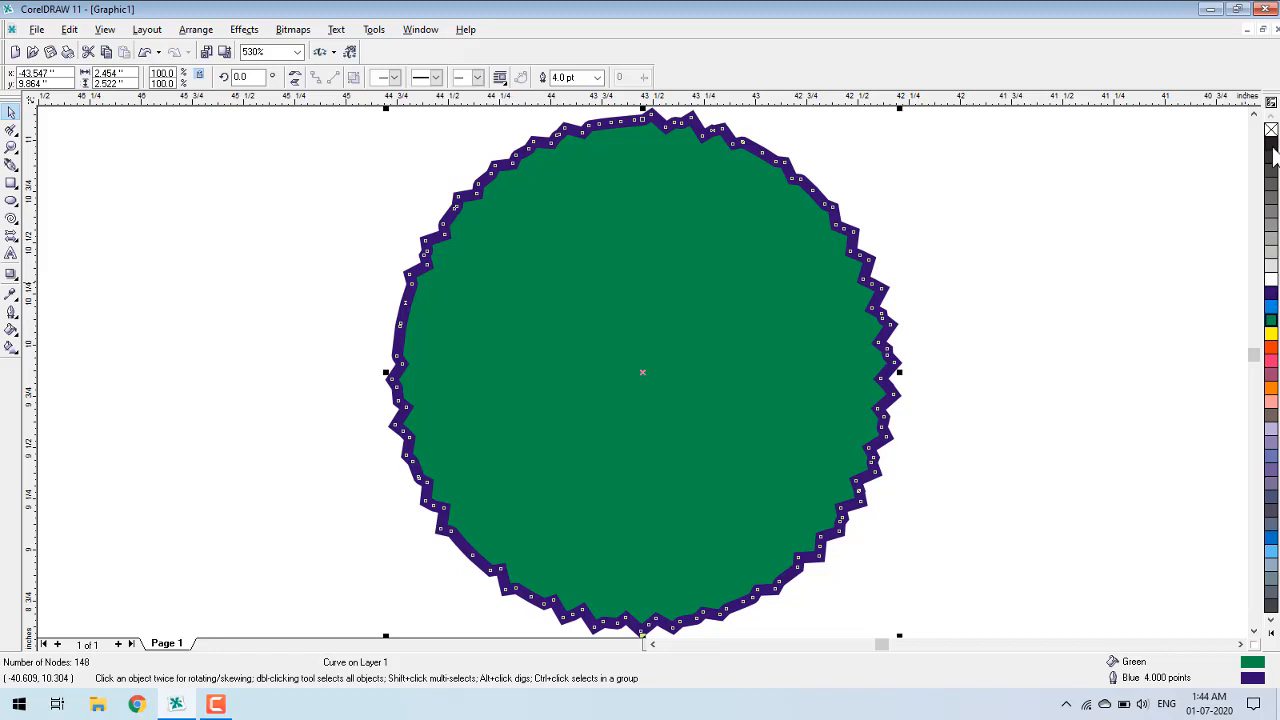
click(1271, 131)
- Move the roughened circle slightly down, place a copy just below it, and give the copy a cyan fill and yellow outline
drag(823, 243, 825, 264)
drag(685, 311, 687, 334)
right_click(687, 334)
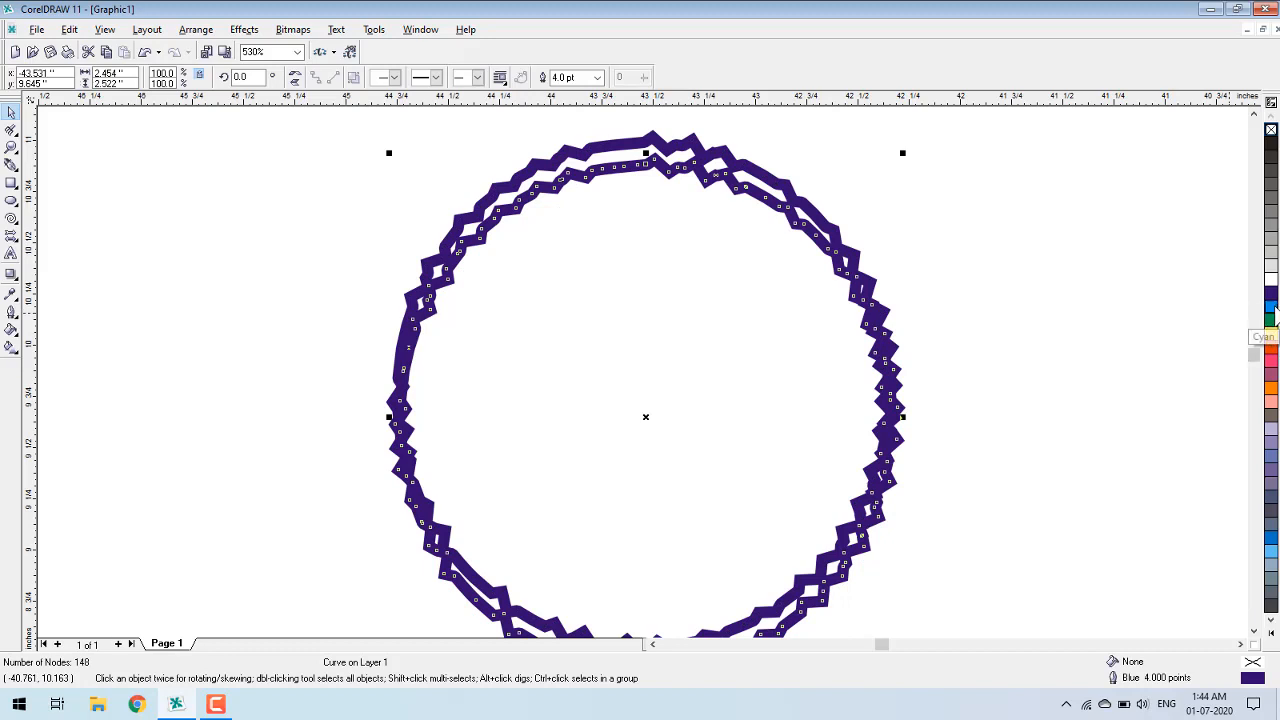
click(1271, 306)
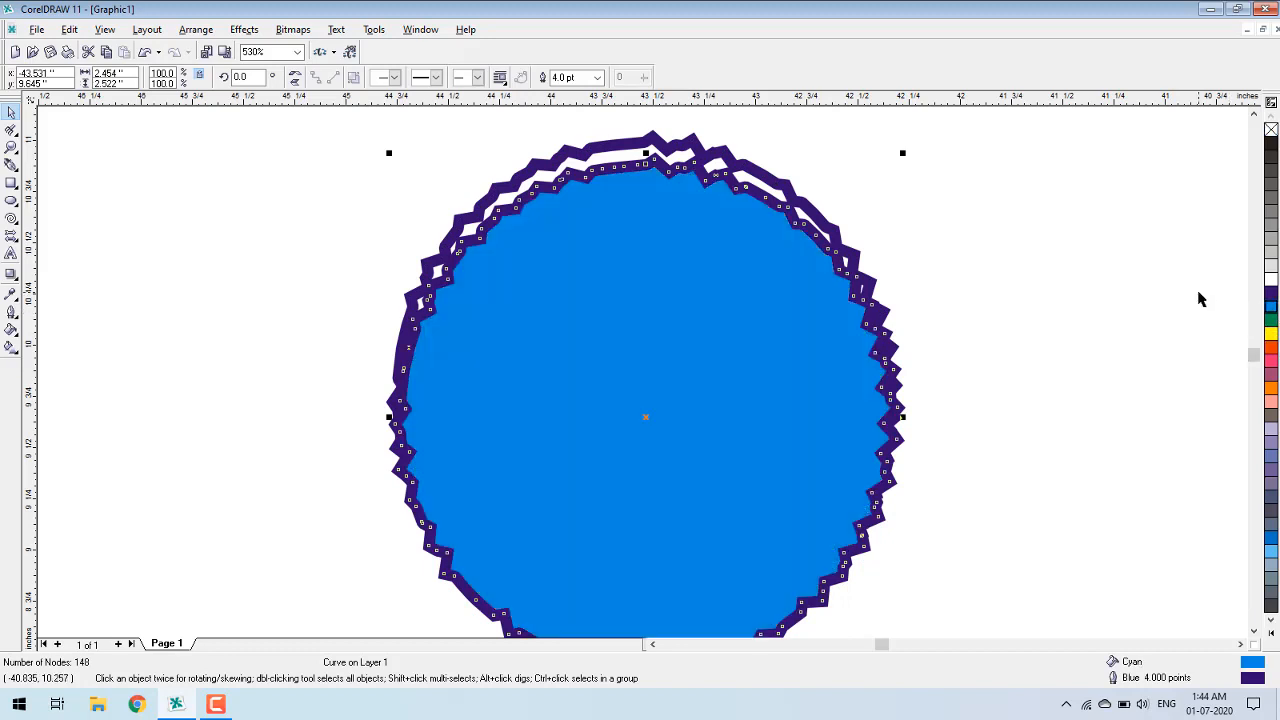
right_click(1271, 333)
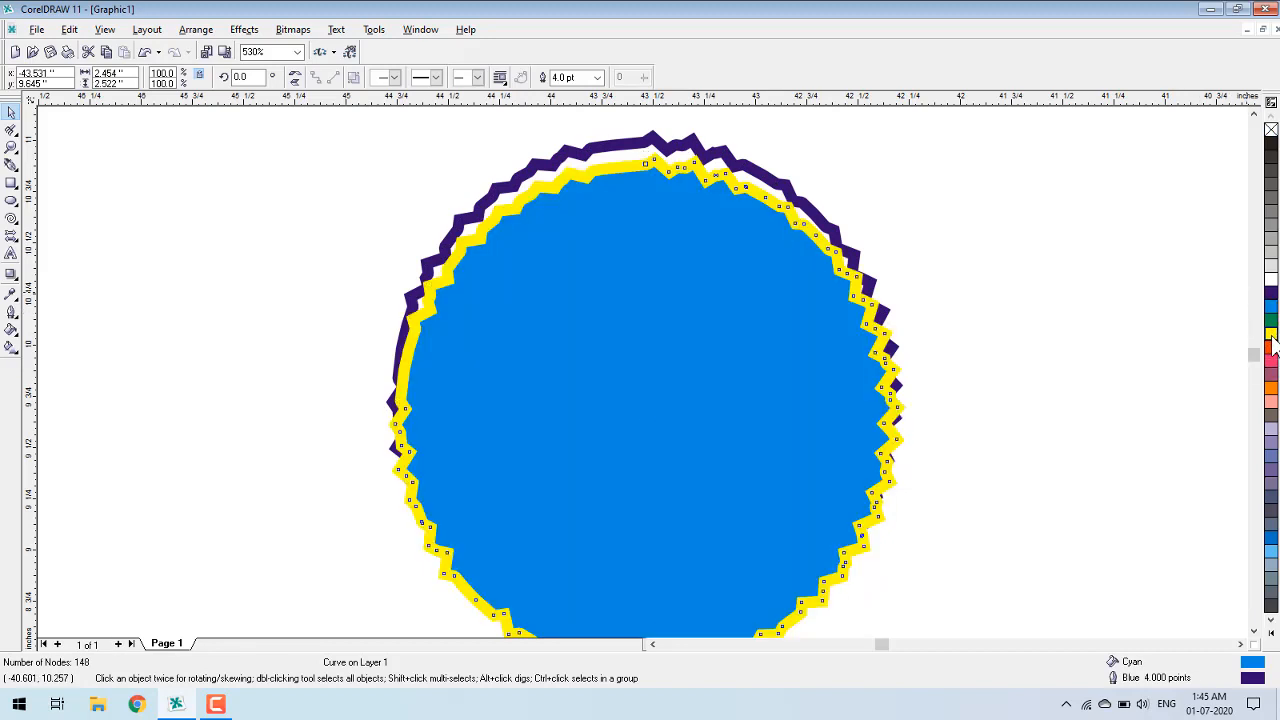
- Delete both roughened circles so the drawing is empty
click(1110, 273)
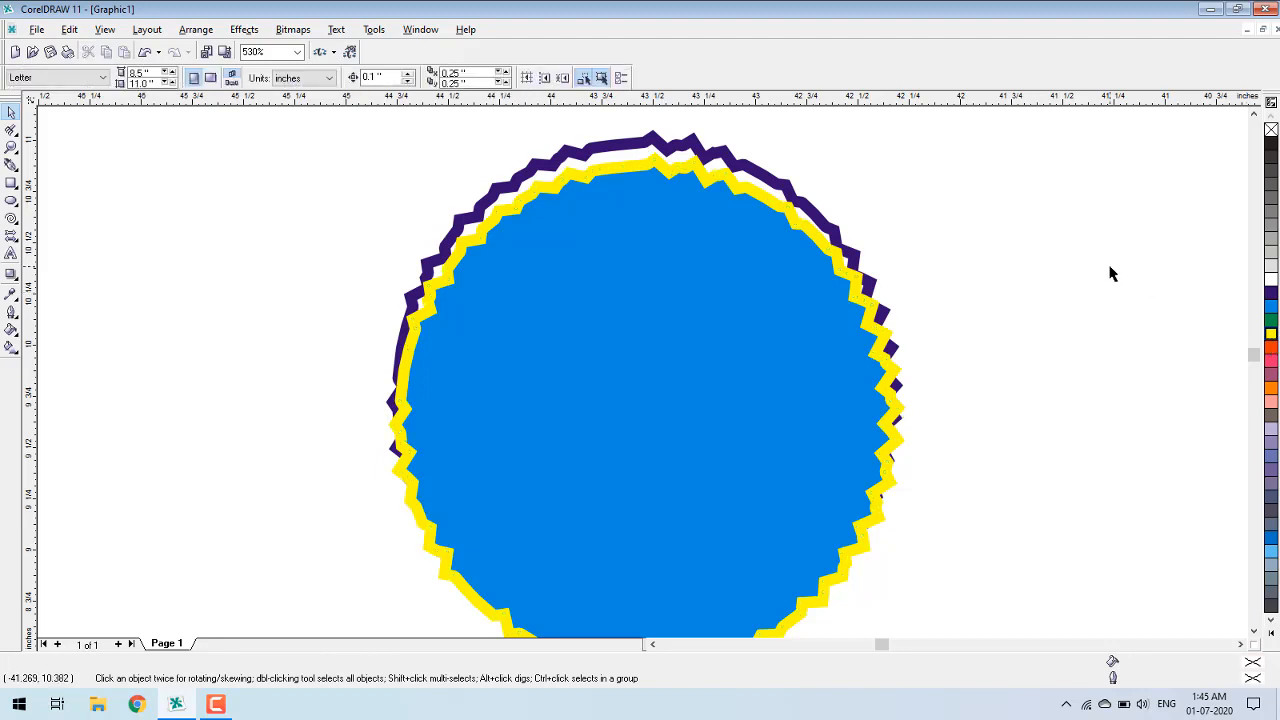
key(ctrl+a)
key(Delete)
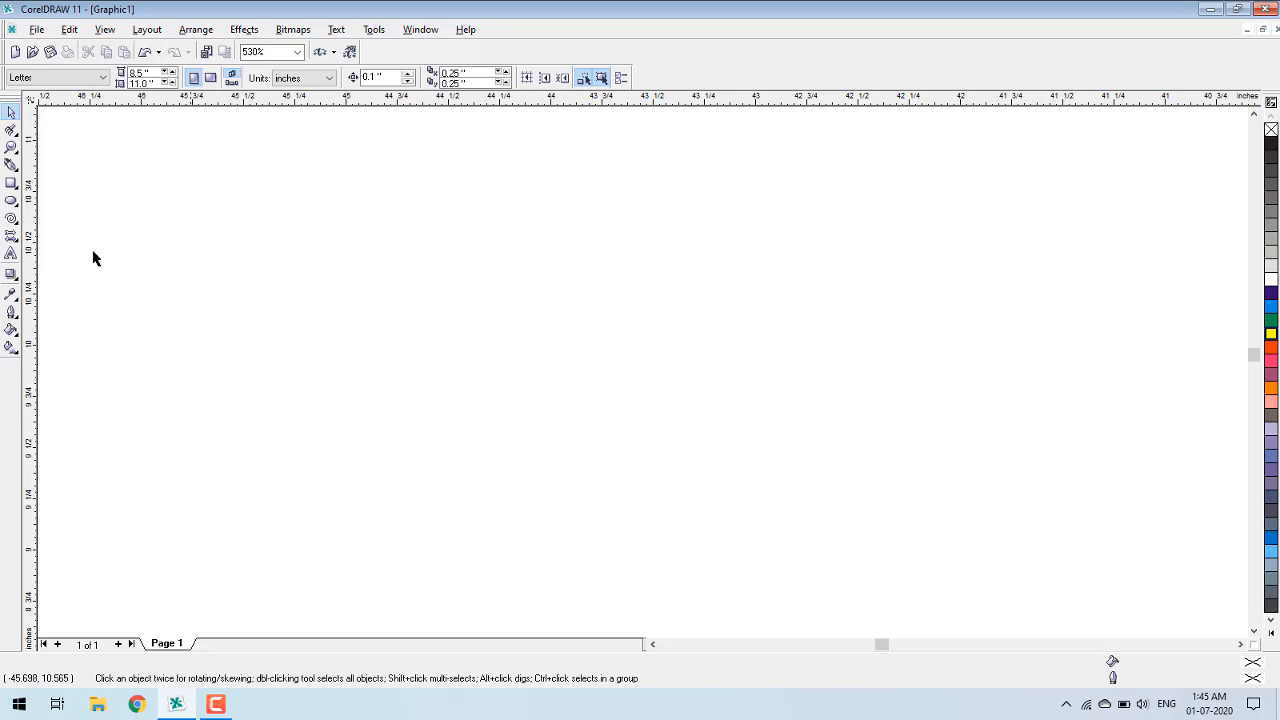
- Add the artistic text AELC in bold, enlarge it to about 100 pt and reposition it in the drawing area
click(417, 259)
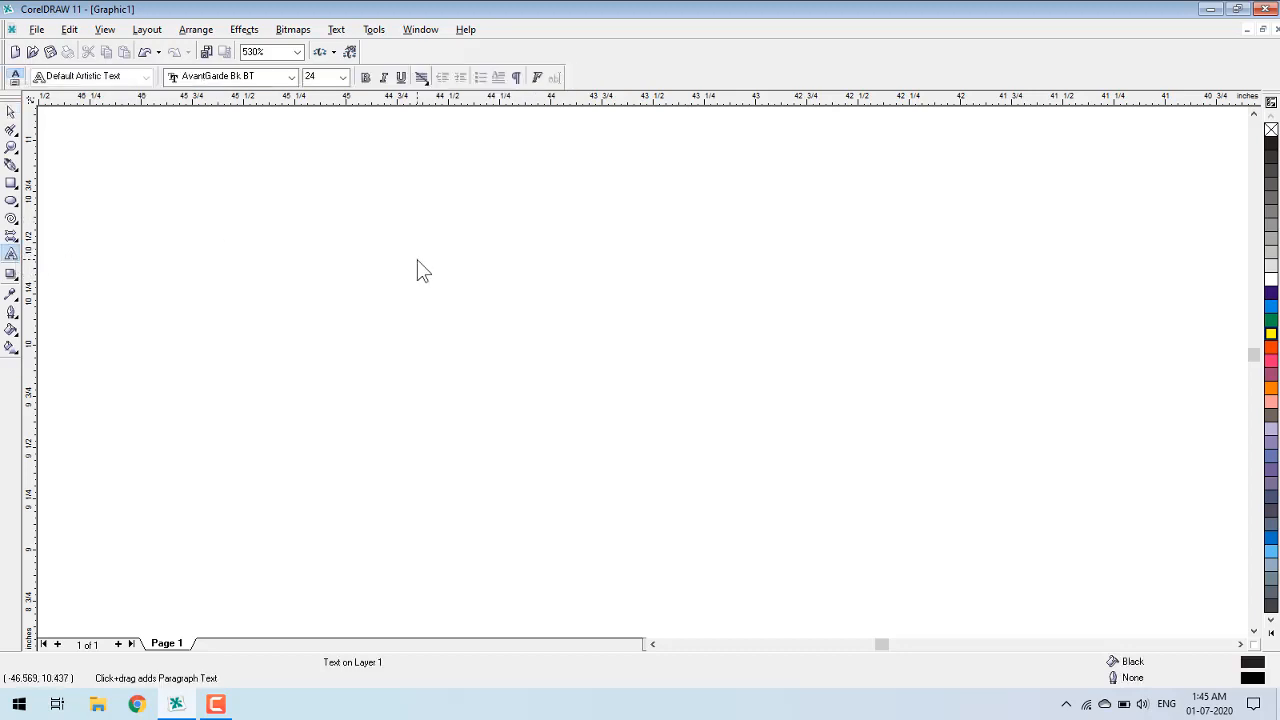
text(AELC)
key(Escape)
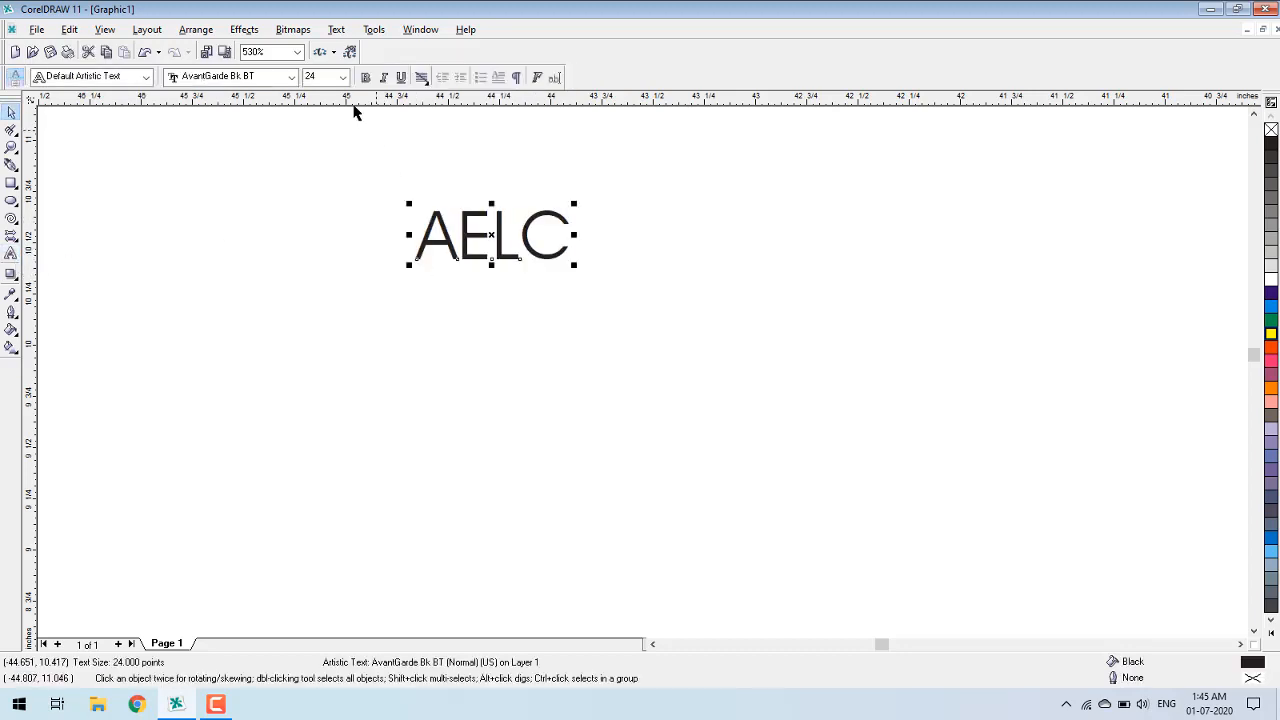
click(365, 77)
drag(578, 266, 986, 396)
drag(516, 346, 440, 360)
drag(332, 410, 245, 436)
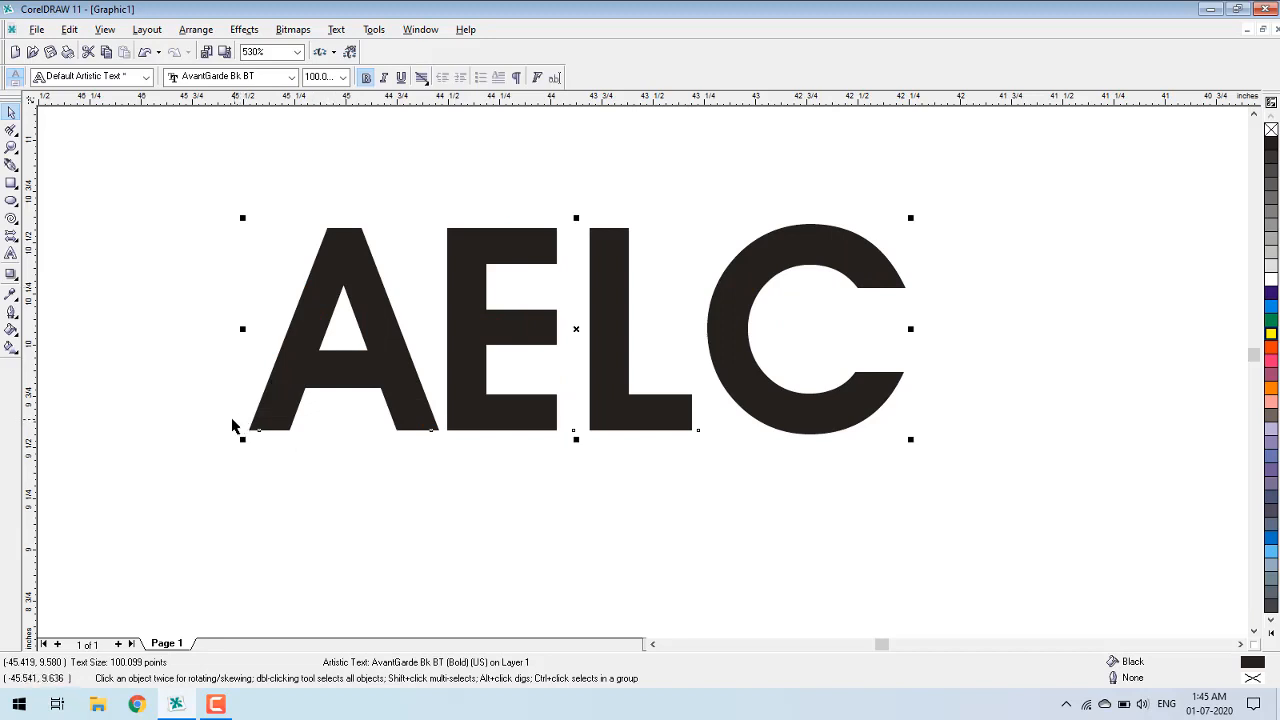
- Convert the AELC text to curves for the Roughen Brush and roughen the A's left edge and the C's left and lower edges
click(12, 132)
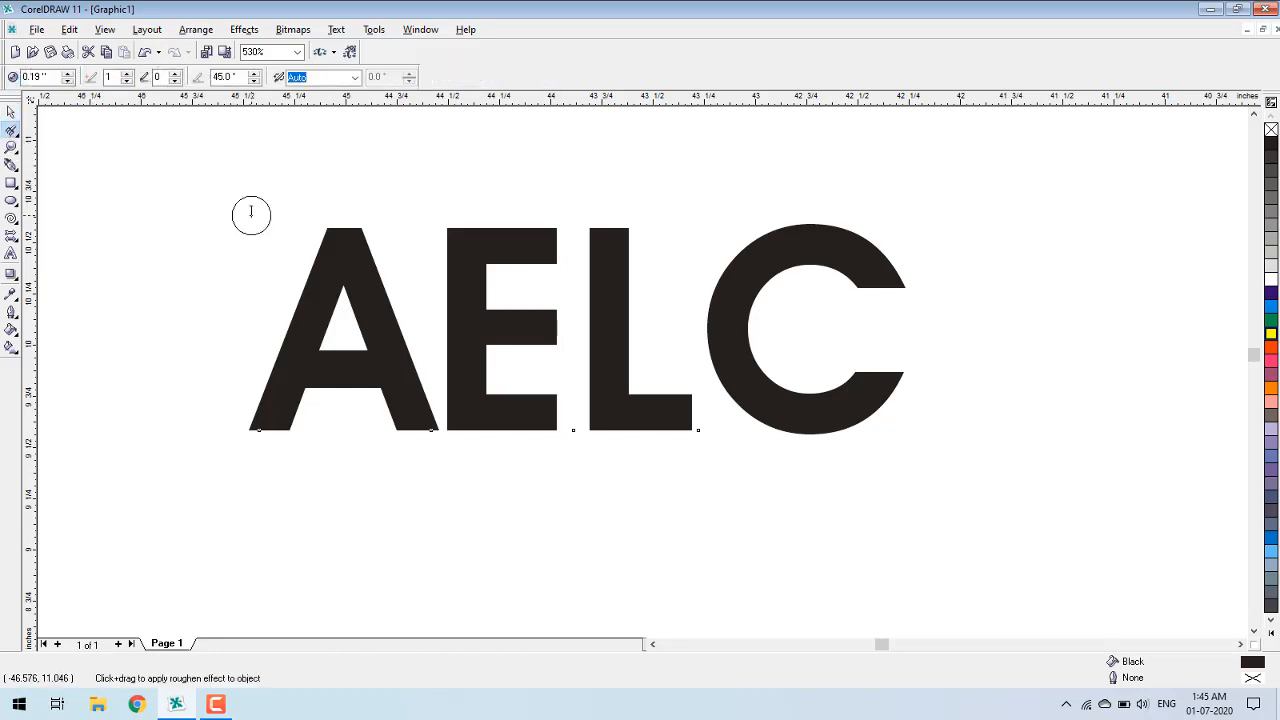
click(333, 234)
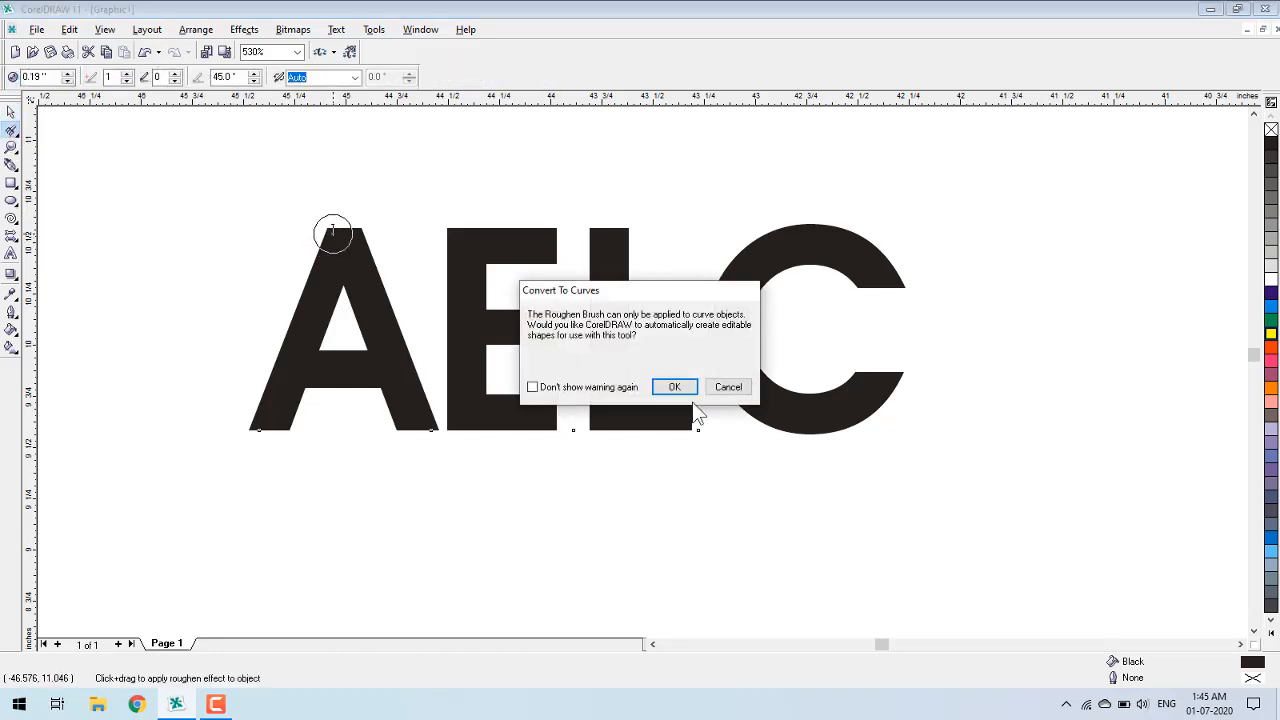
click(681, 392)
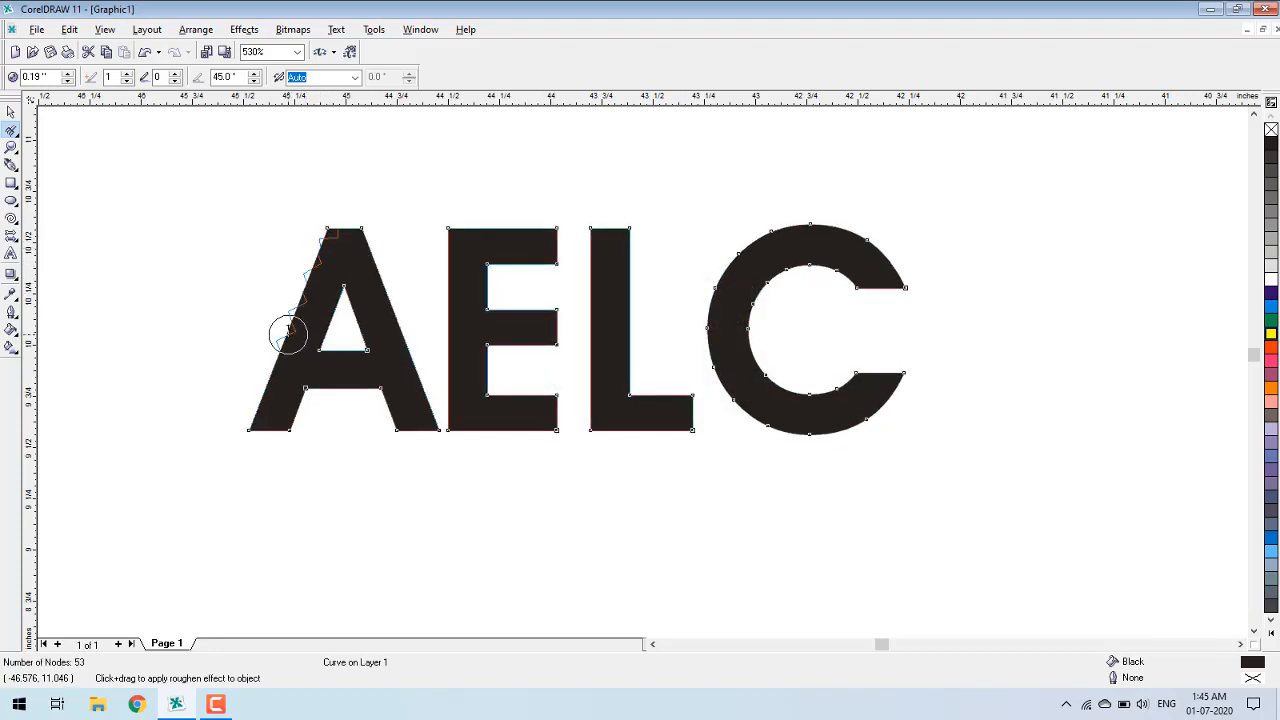
drag(275, 370, 252, 424)
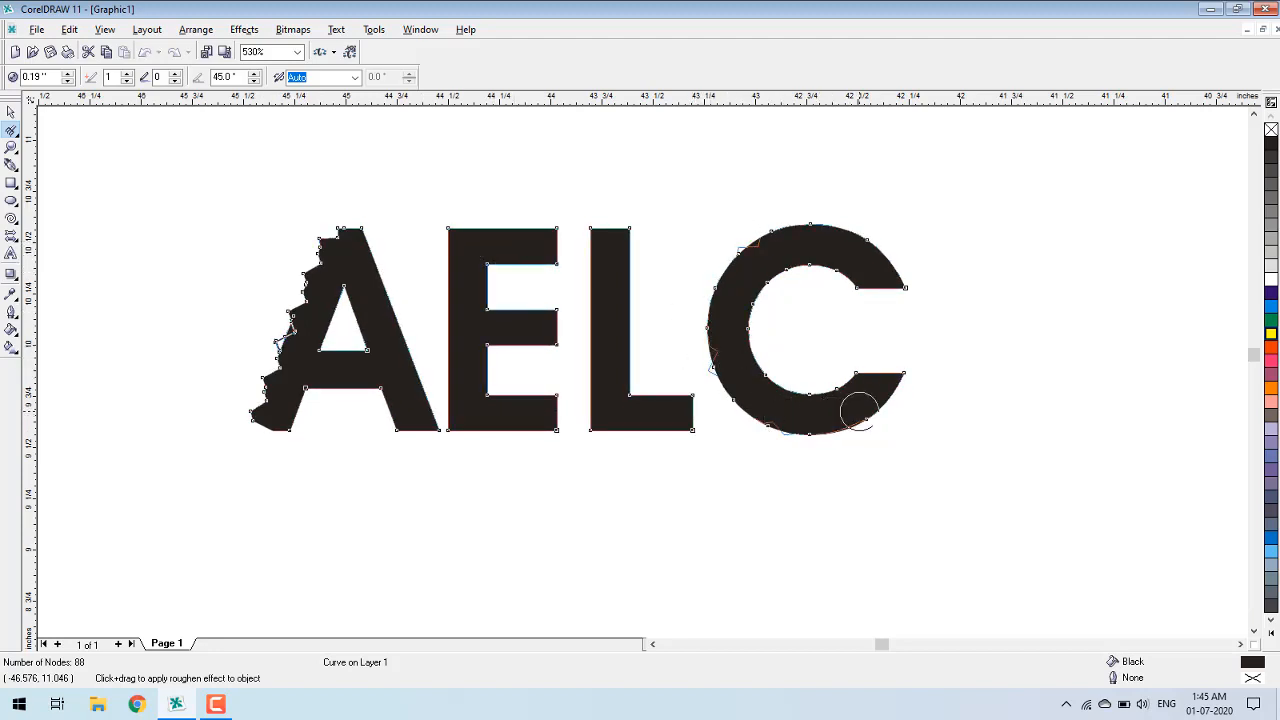
drag(875, 400, 703, 382)
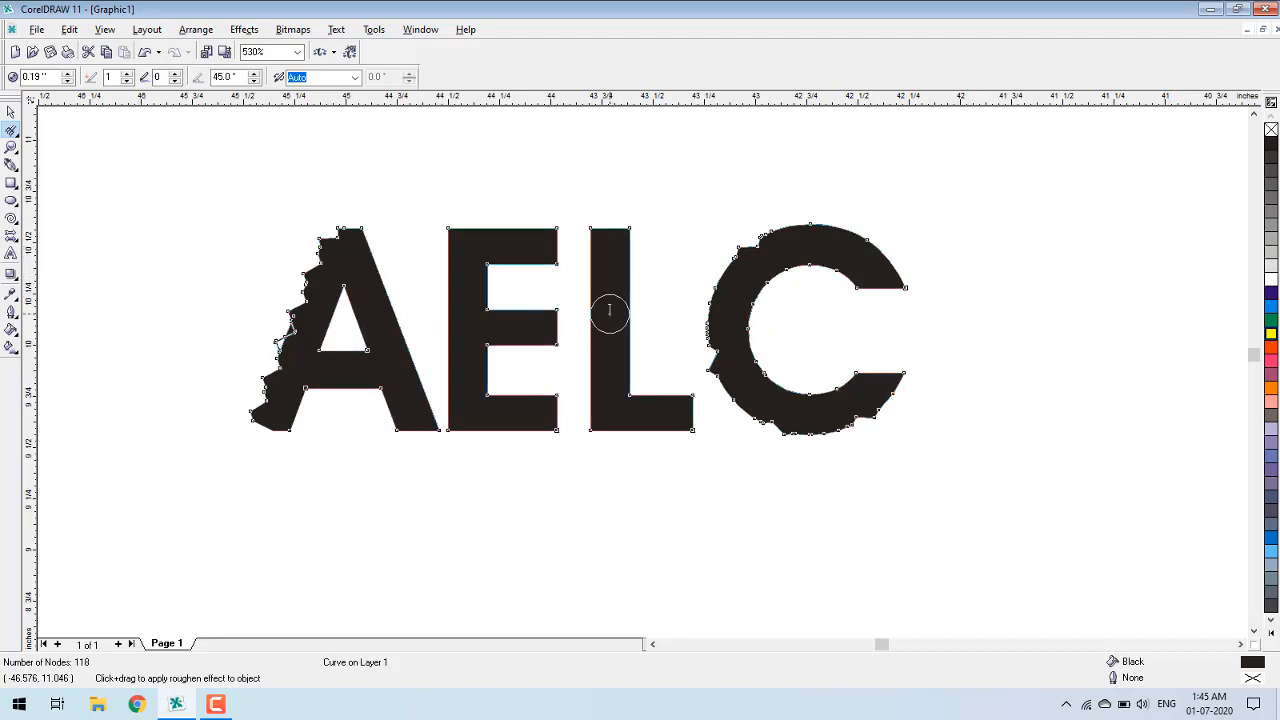
- Roughen the L all around and the E along its top and bottom edges
mouse_move(623, 223)
mouse_down()
mouse_move(633, 386)
mouse_move(696, 392)
mouse_move(700, 413)
mouse_move(681, 433)
mouse_move(633, 434)
mouse_move(598, 415)
mouse_move(578, 244)
mouse_up()
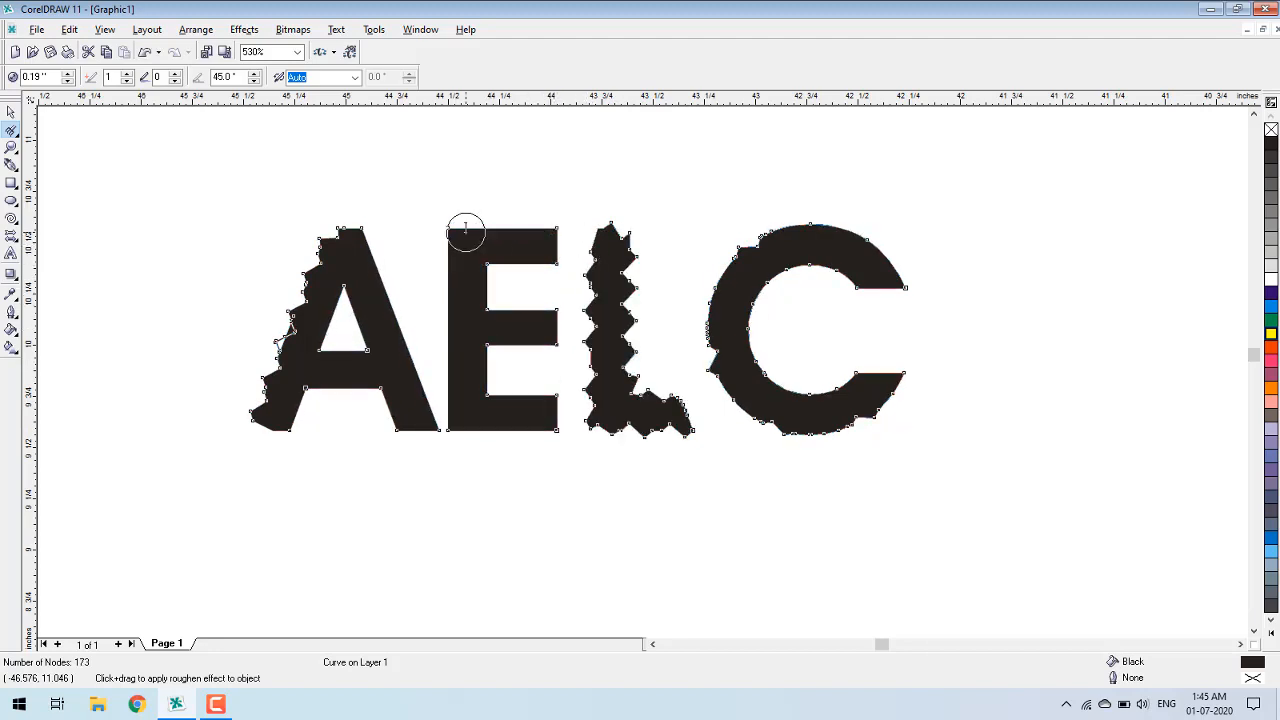
drag(446, 232, 548, 230)
drag(467, 421, 565, 432)
- Fill the roughened lettering with yellow, red, magenta and finally purple, and delete it
key(space)
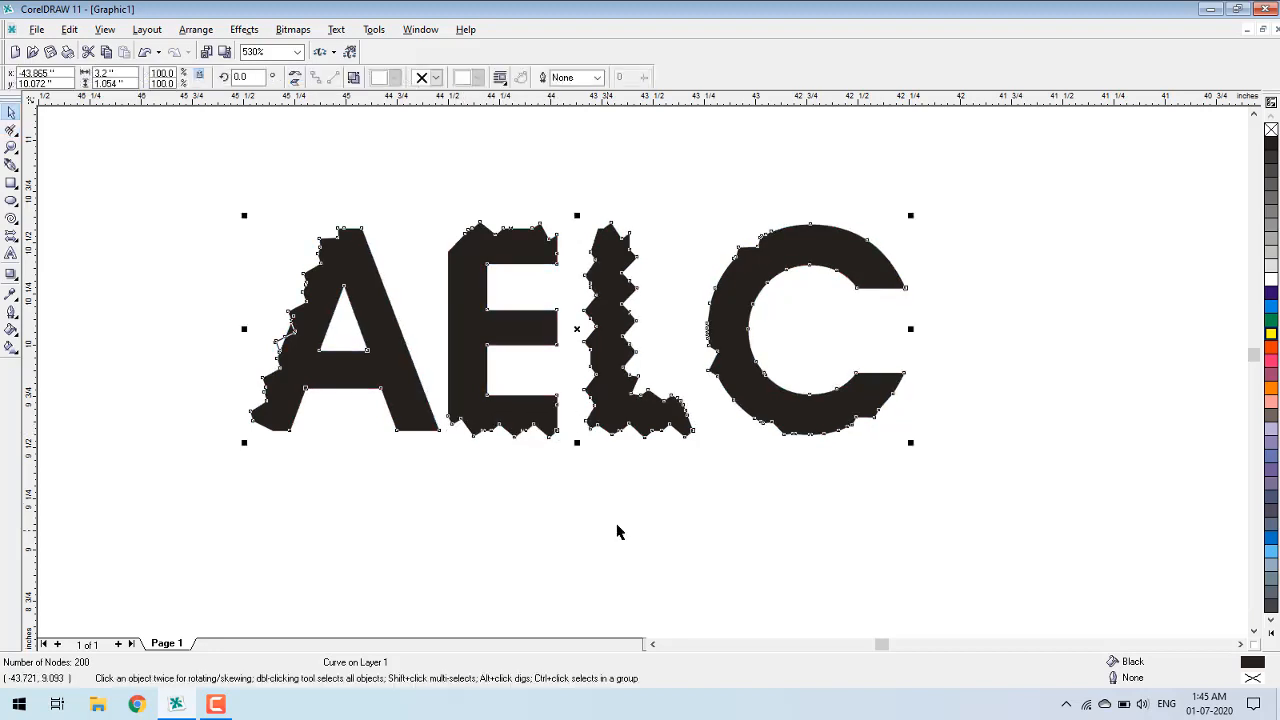
click(1271, 333)
click(1271, 347)
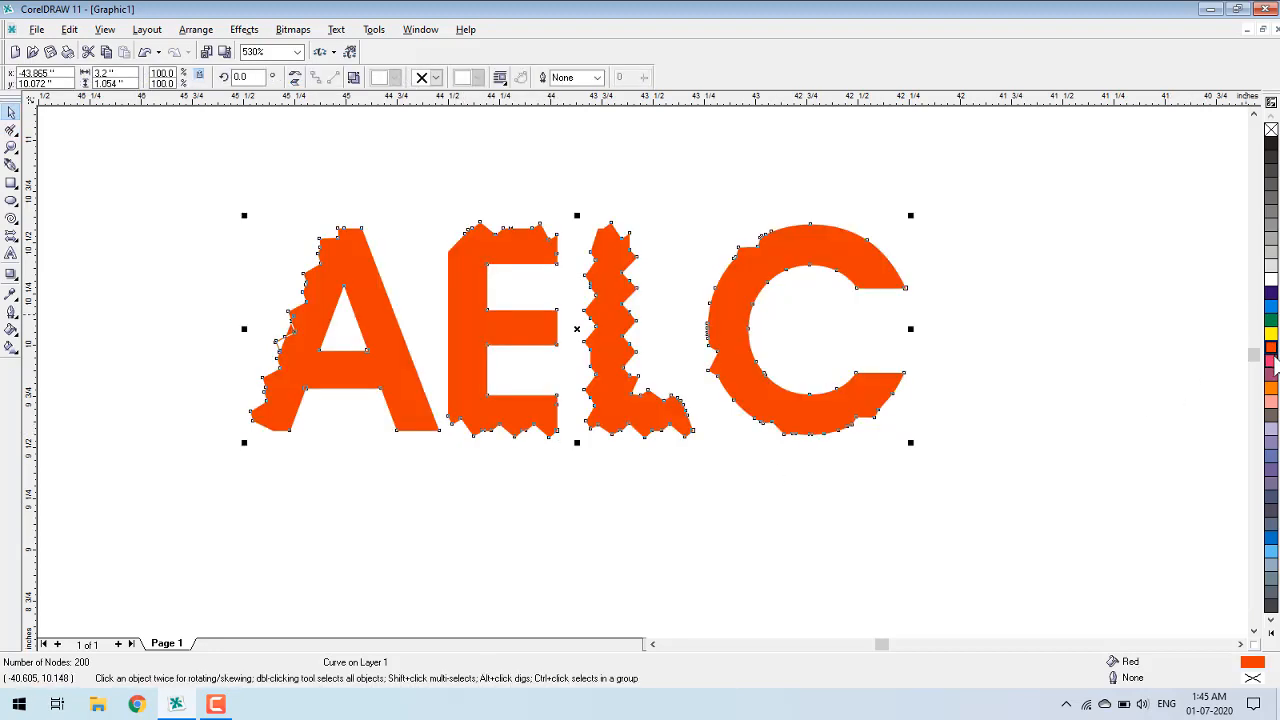
click(1271, 361)
click(1271, 374)
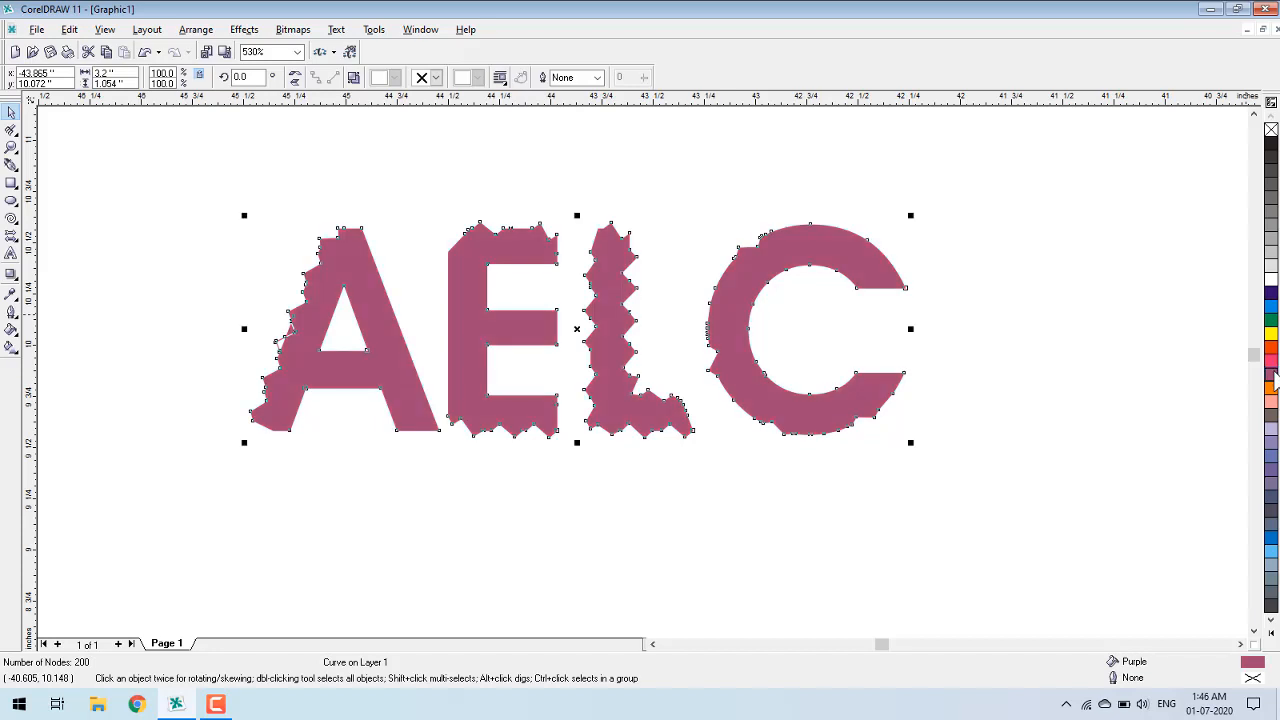
key(Delete)
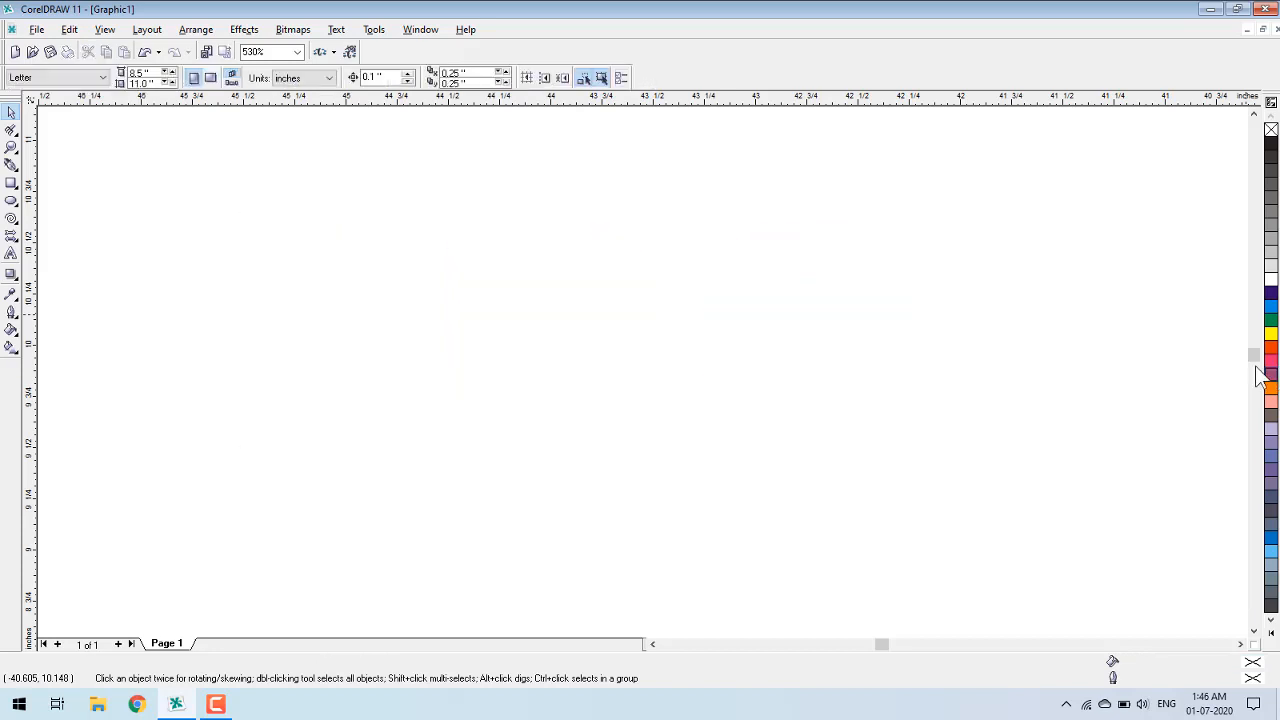
- Draw a rectangle about 2.23 inches wide and stretch its lower edge down to a height of about 0.72 inches
click(11, 183)
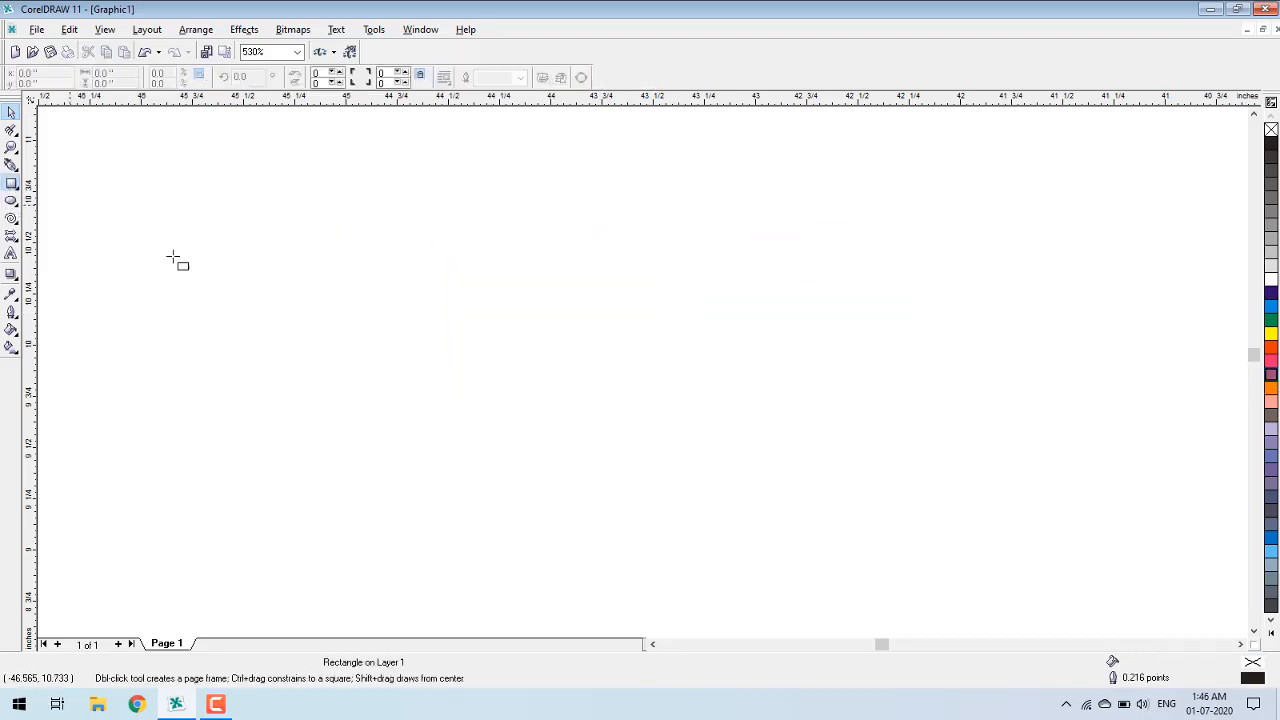
mouse_move(179, 225)
mouse_down()
mouse_move(409, 355)
mouse_move(465, 366)
mouse_move(637, 347)
mouse_up()
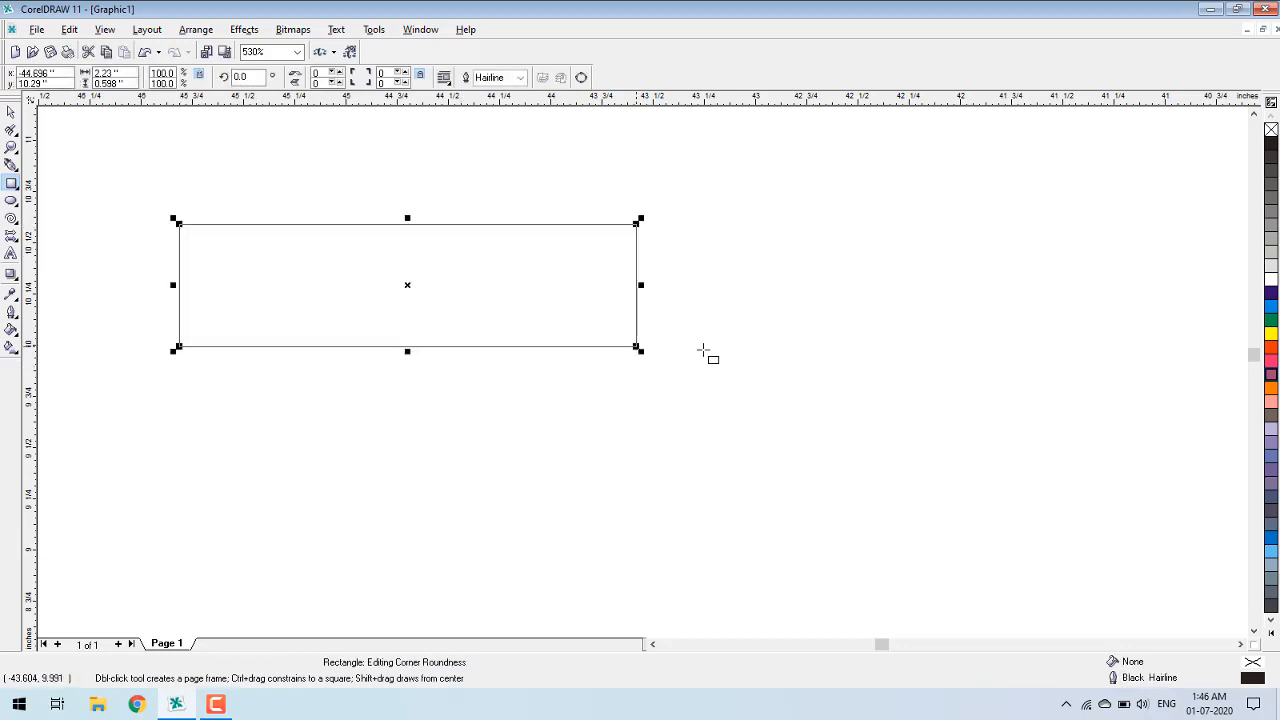
drag(407, 351, 407, 376)
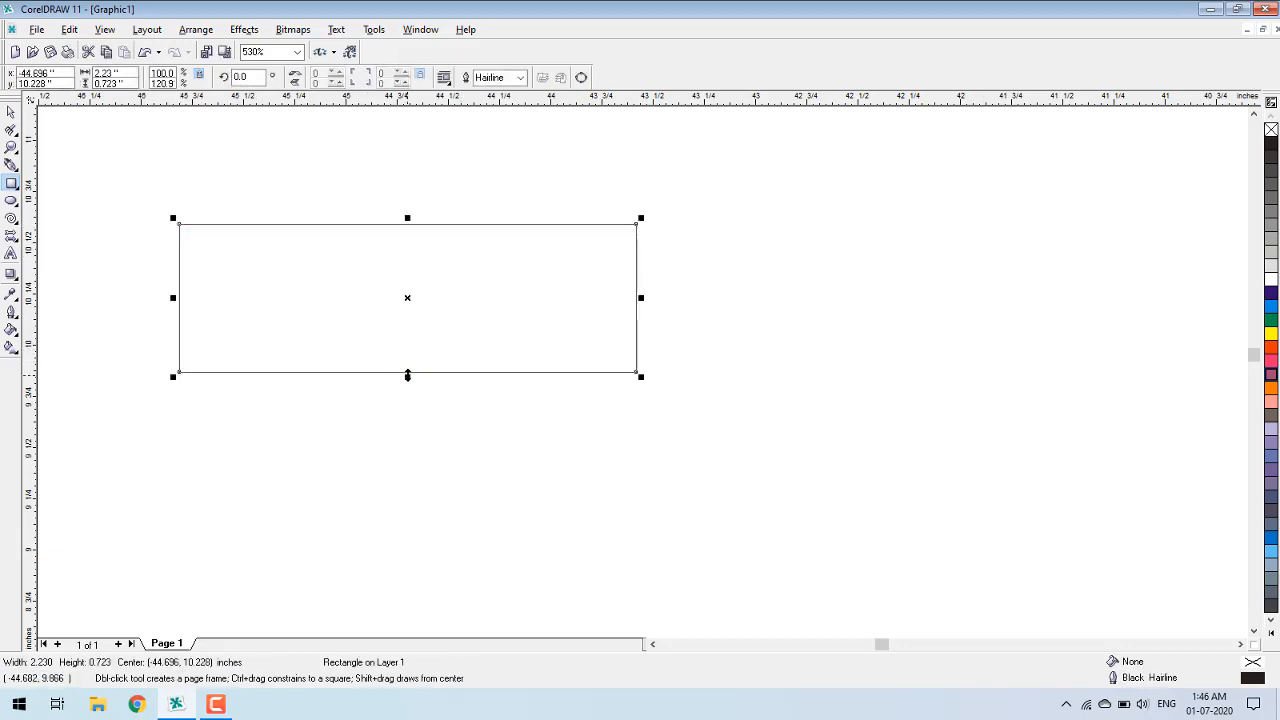
- Fill the rectangle with cyan and stretch its lower edge down to a height of about 0.86 inches
key(space)
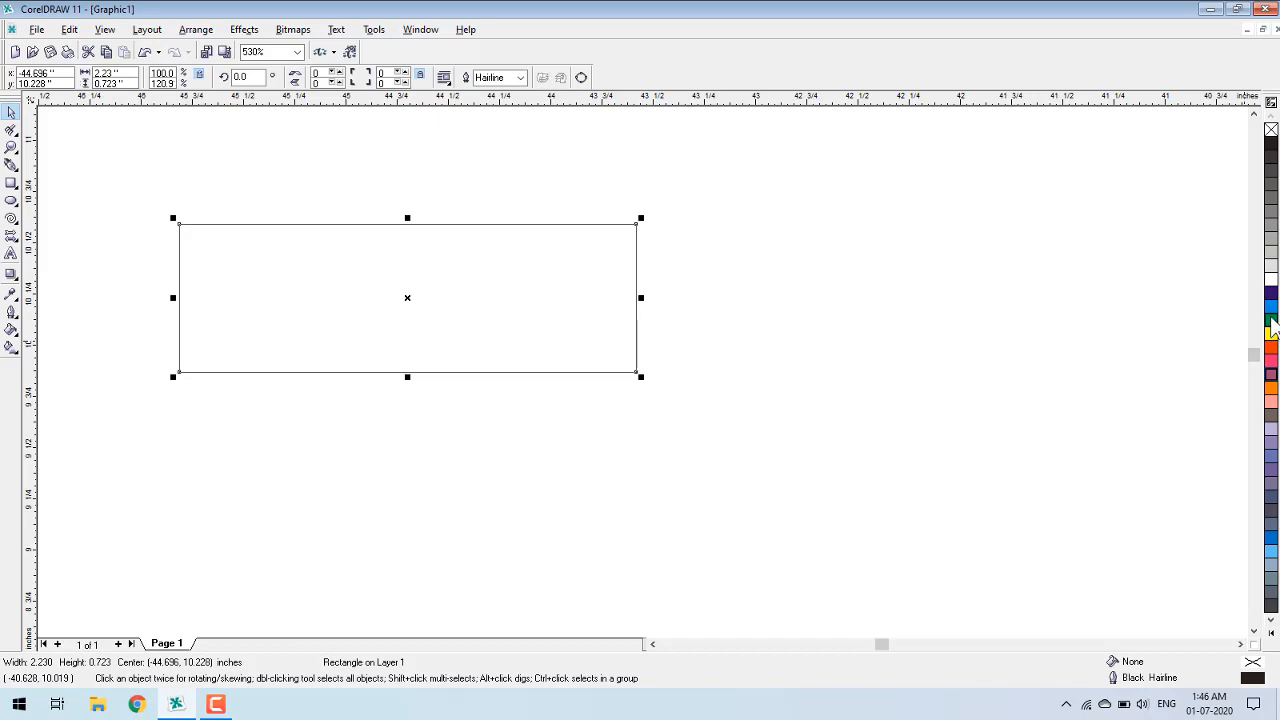
click(1270, 319)
click(1268, 306)
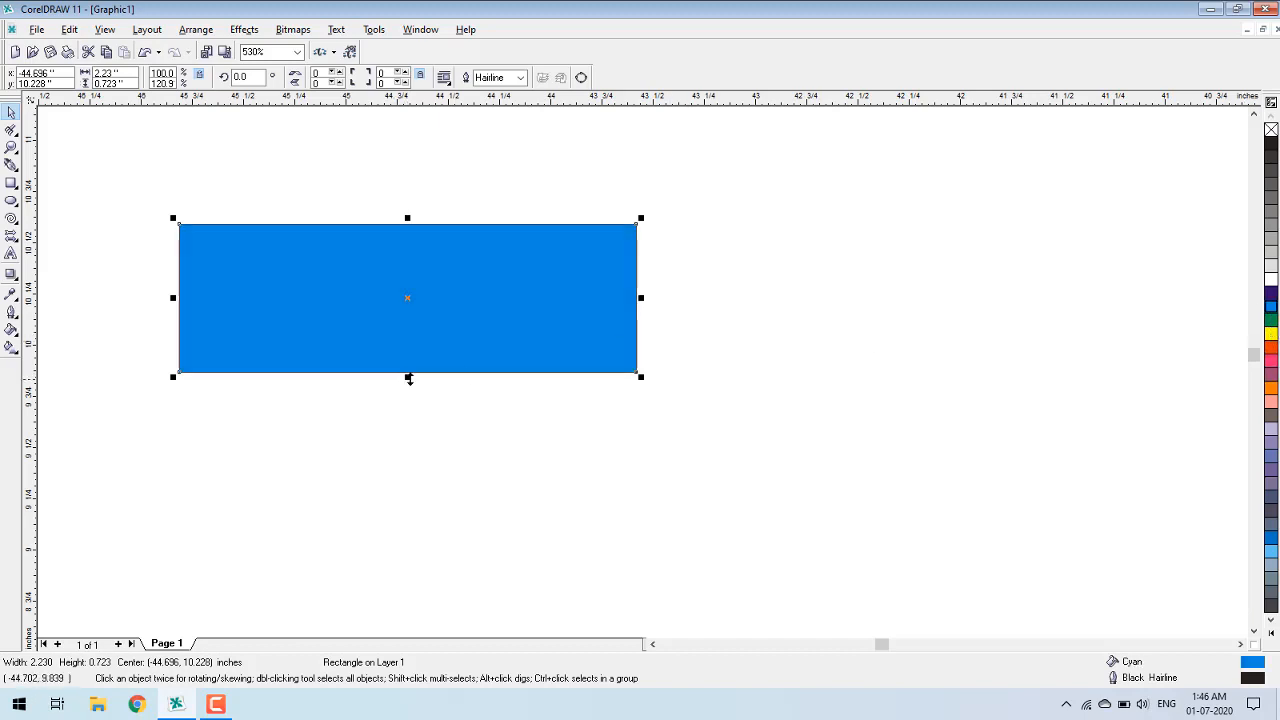
drag(409, 379, 408, 406)
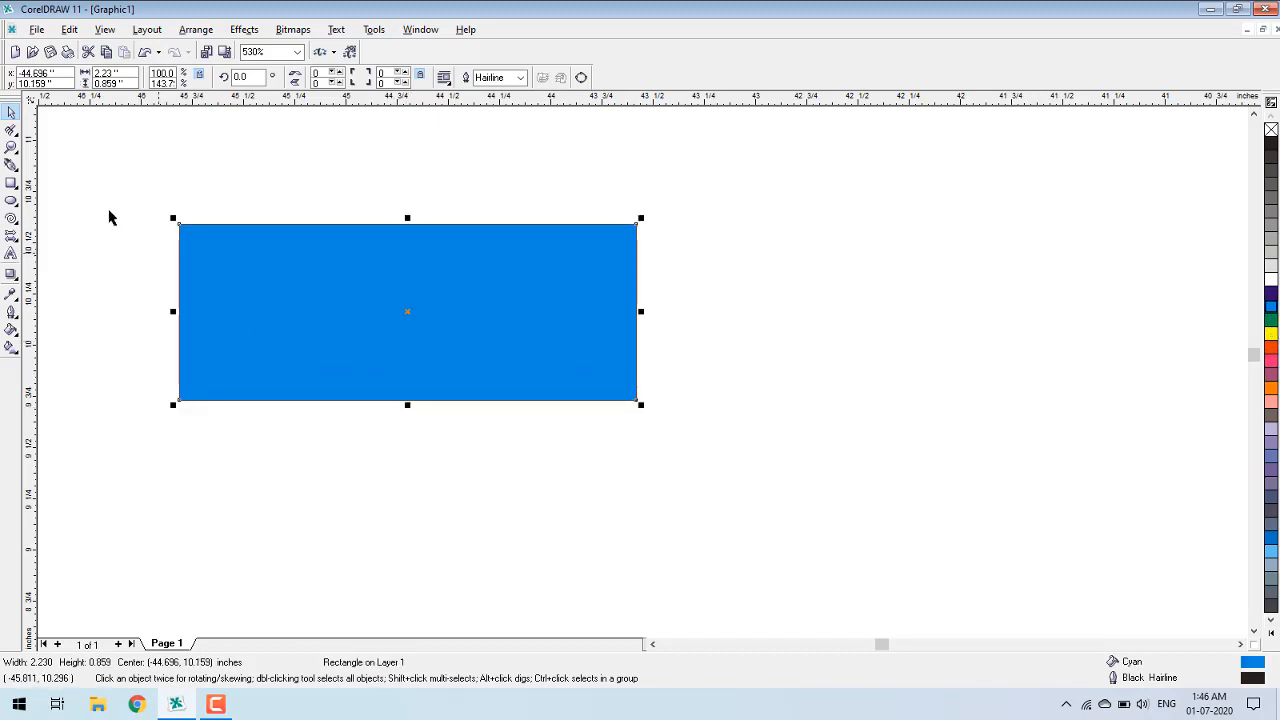
- Skew the rectangle with the Free Skew tool, and turn it with the Free Rotation tool to about 3.2 degrees
click(12, 130)
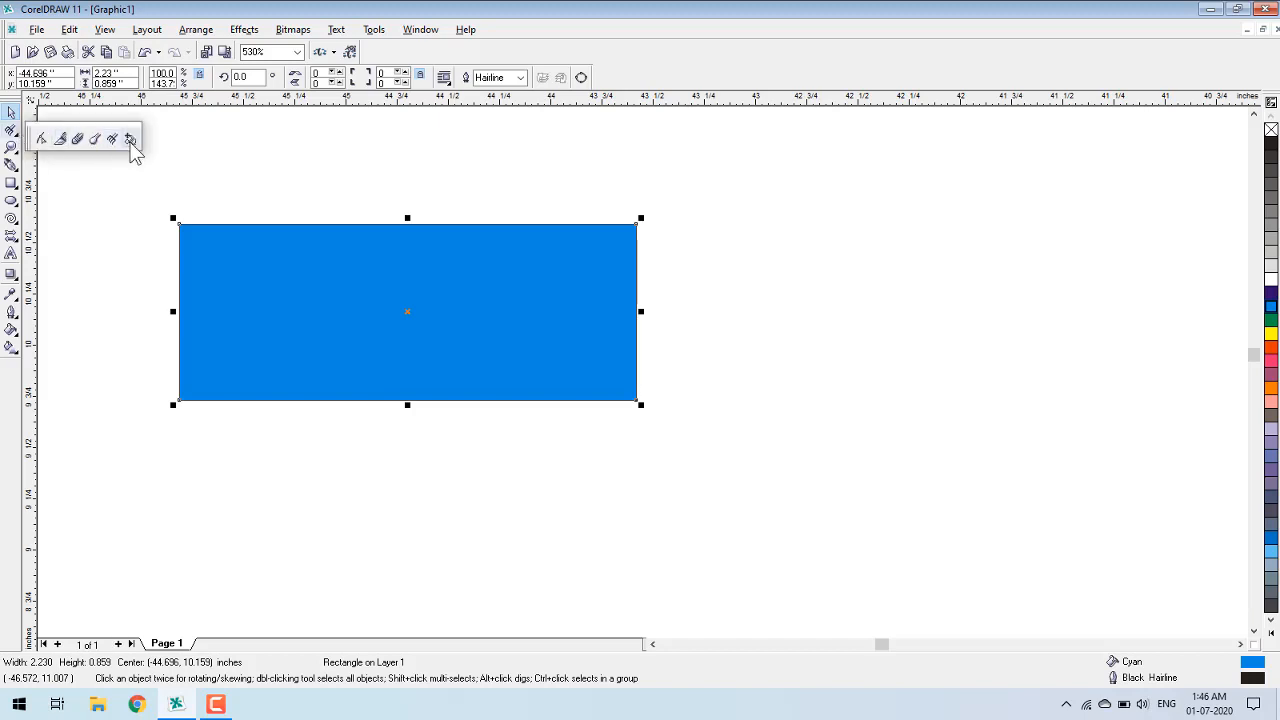
click(130, 140)
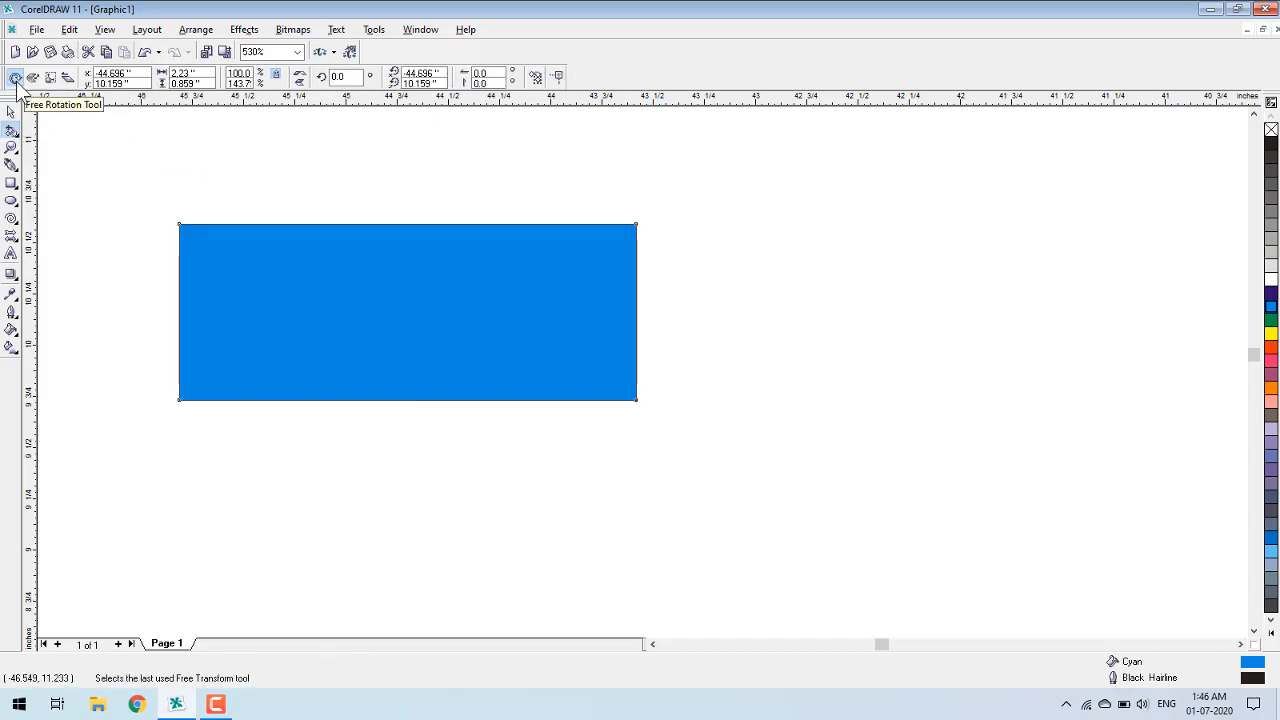
click(67, 77)
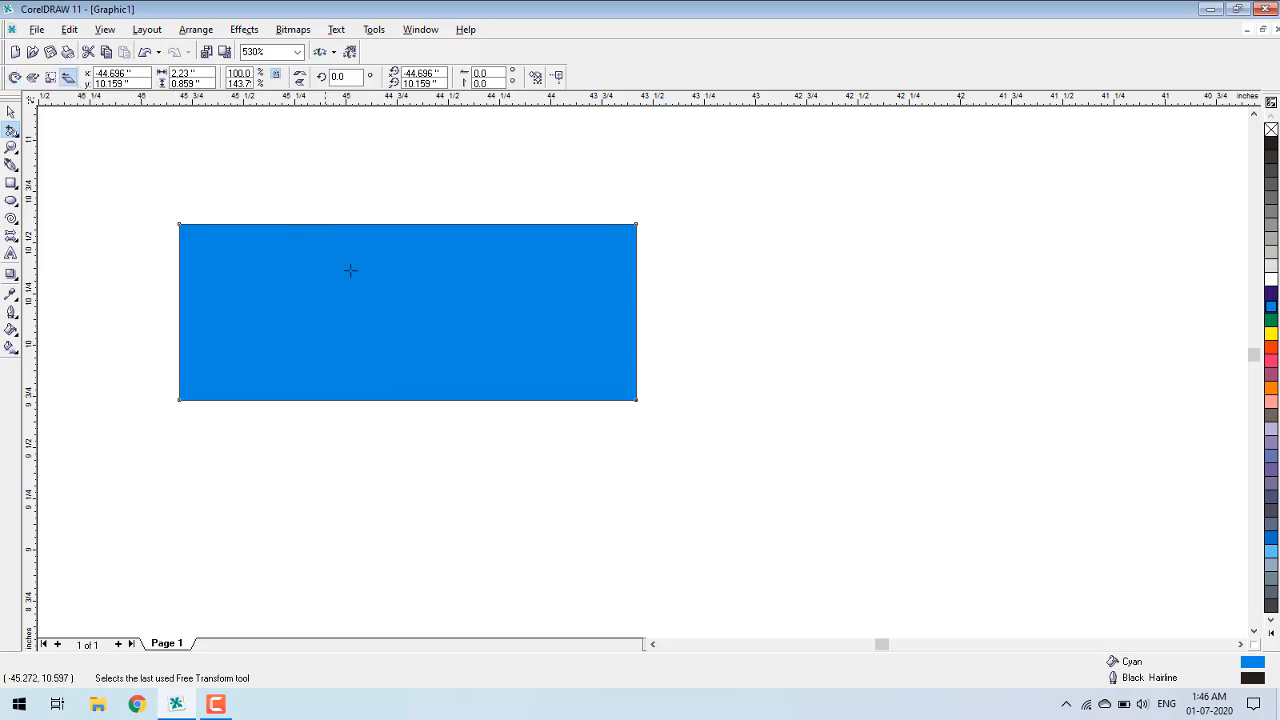
drag(351, 271, 464, 332)
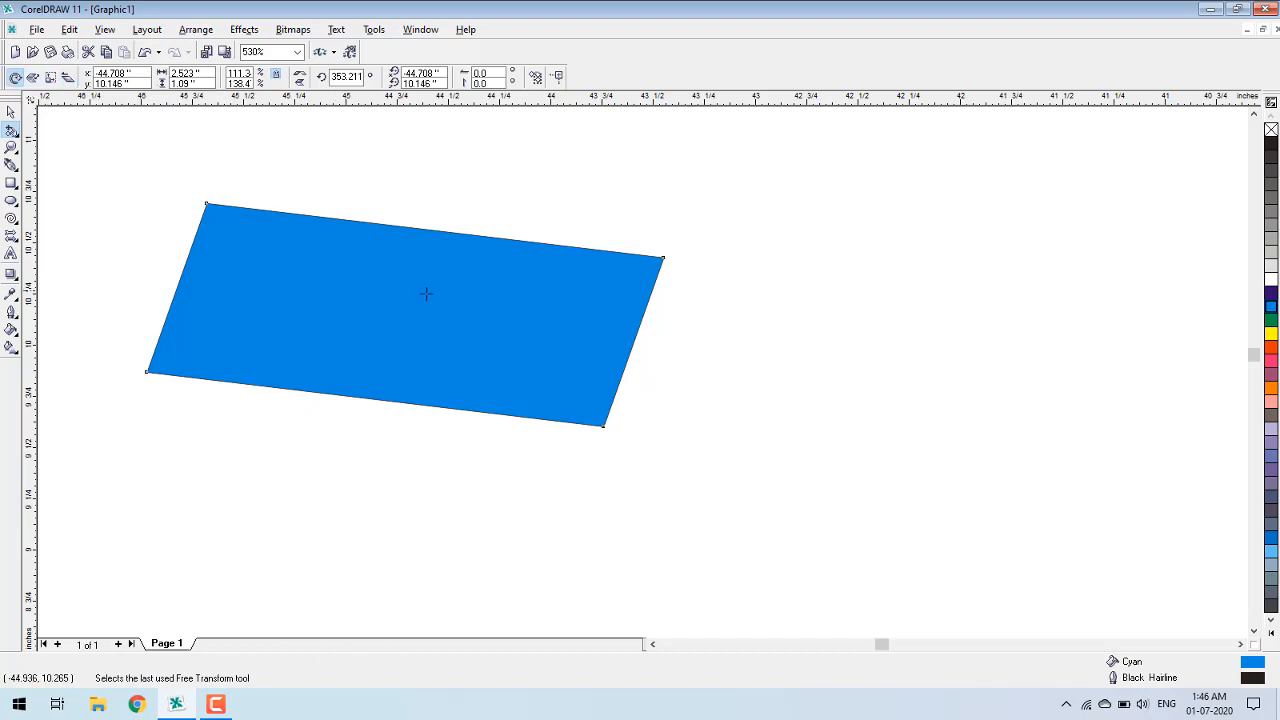
drag(426, 293, 516, 371)
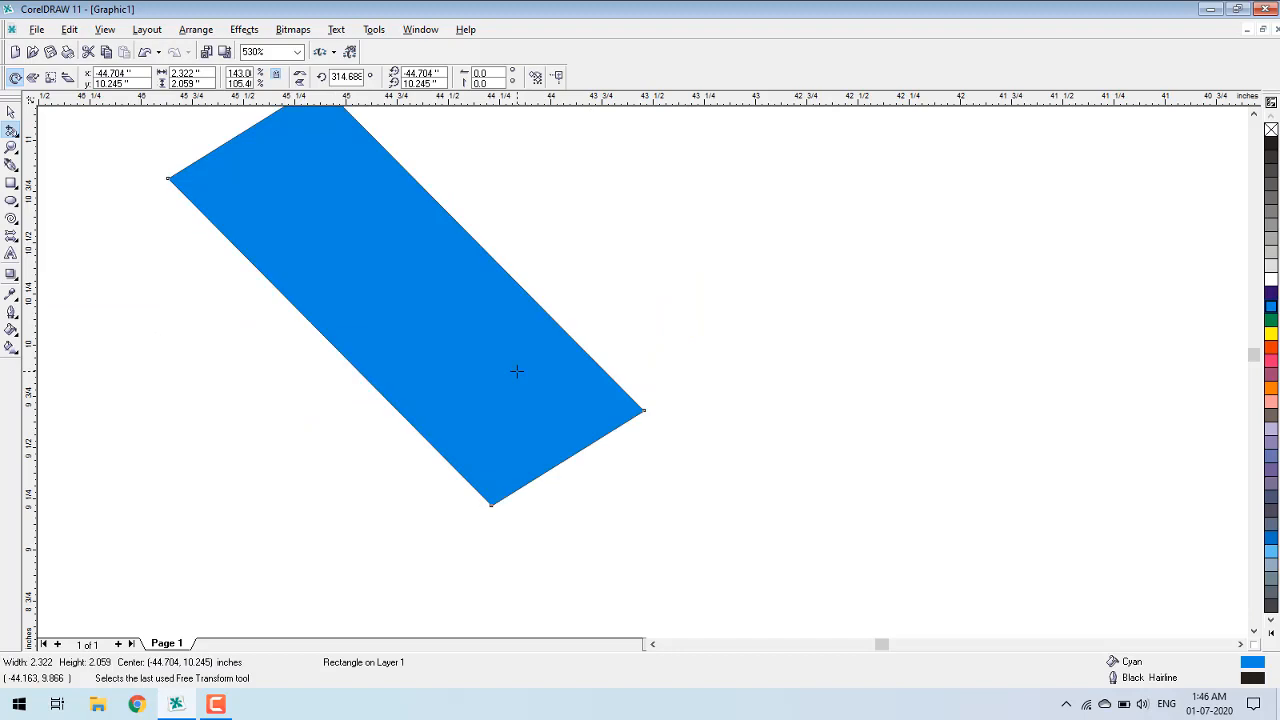
drag(449, 369, 534, 335)
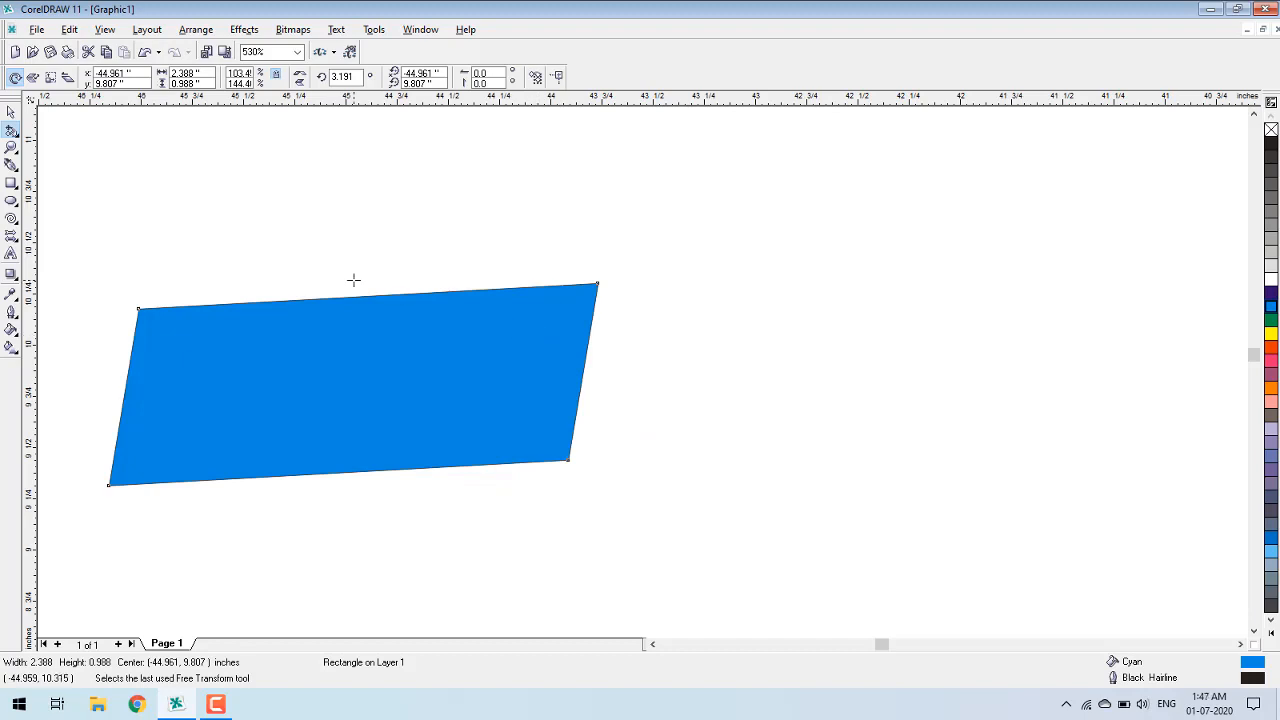
- Resize the slanted cyan shape repeatedly with the Free Scale tool to about 2.69 by 1.07 inches
click(52, 79)
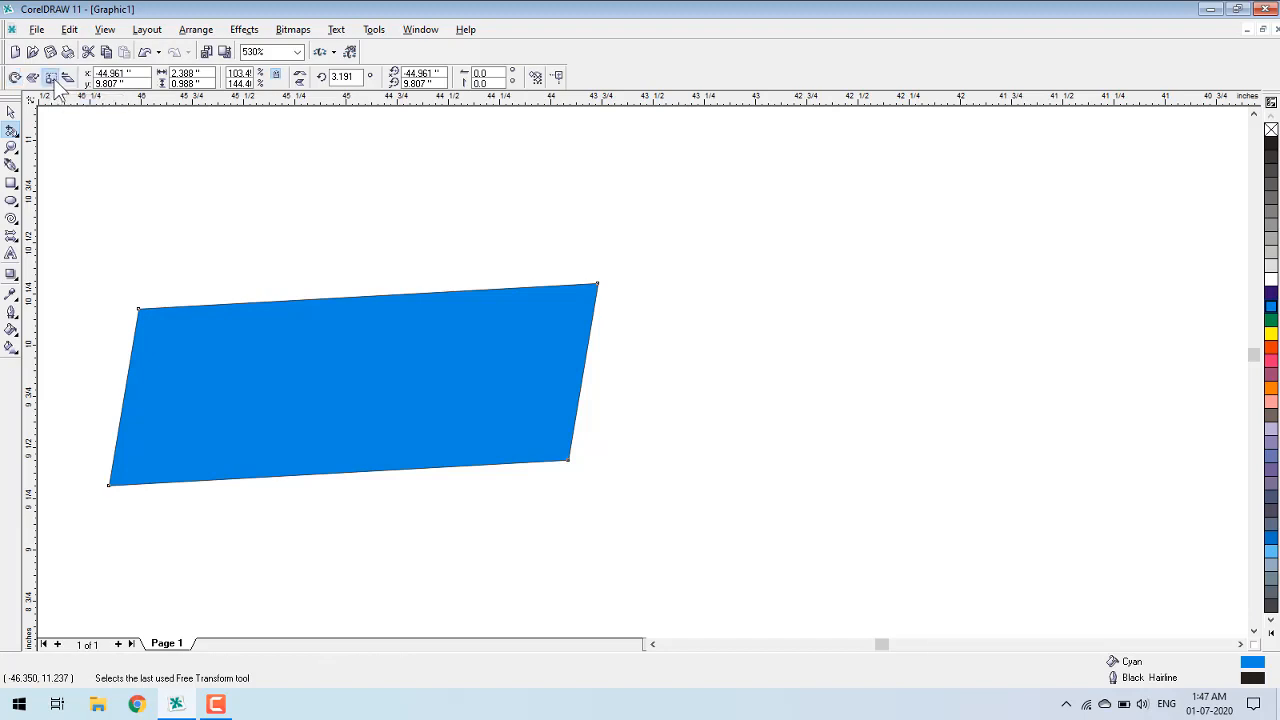
drag(314, 434, 430, 420)
mouse_move(360, 375)
mouse_down()
mouse_move(354, 297)
mouse_move(359, 372)
mouse_up()
drag(573, 365, 445, 360)
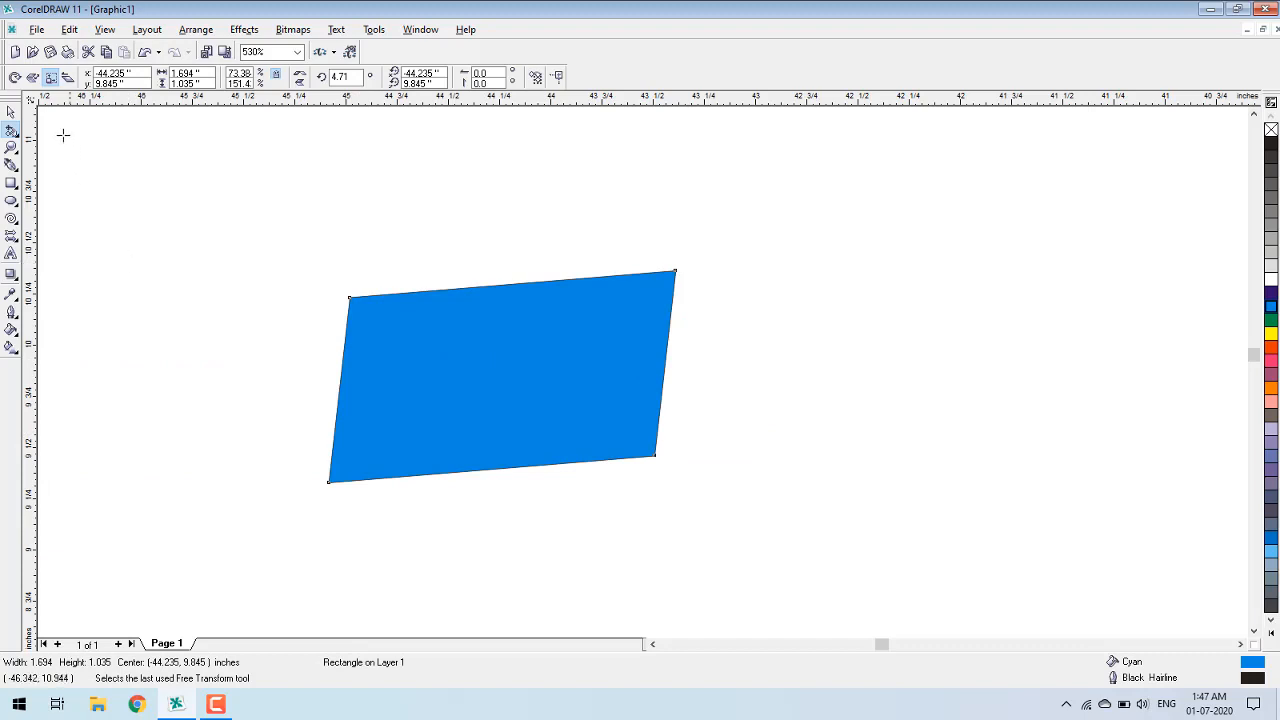
drag(460, 351, 555, 339)
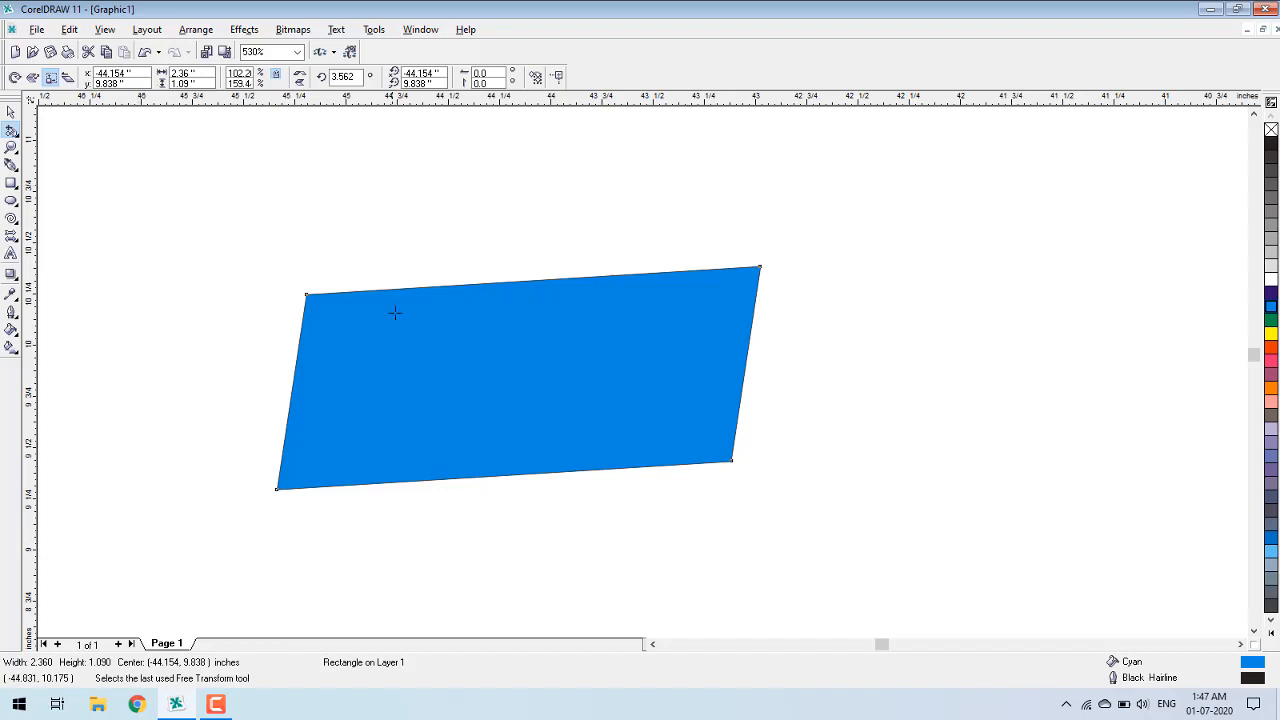
drag(434, 334, 466, 340)
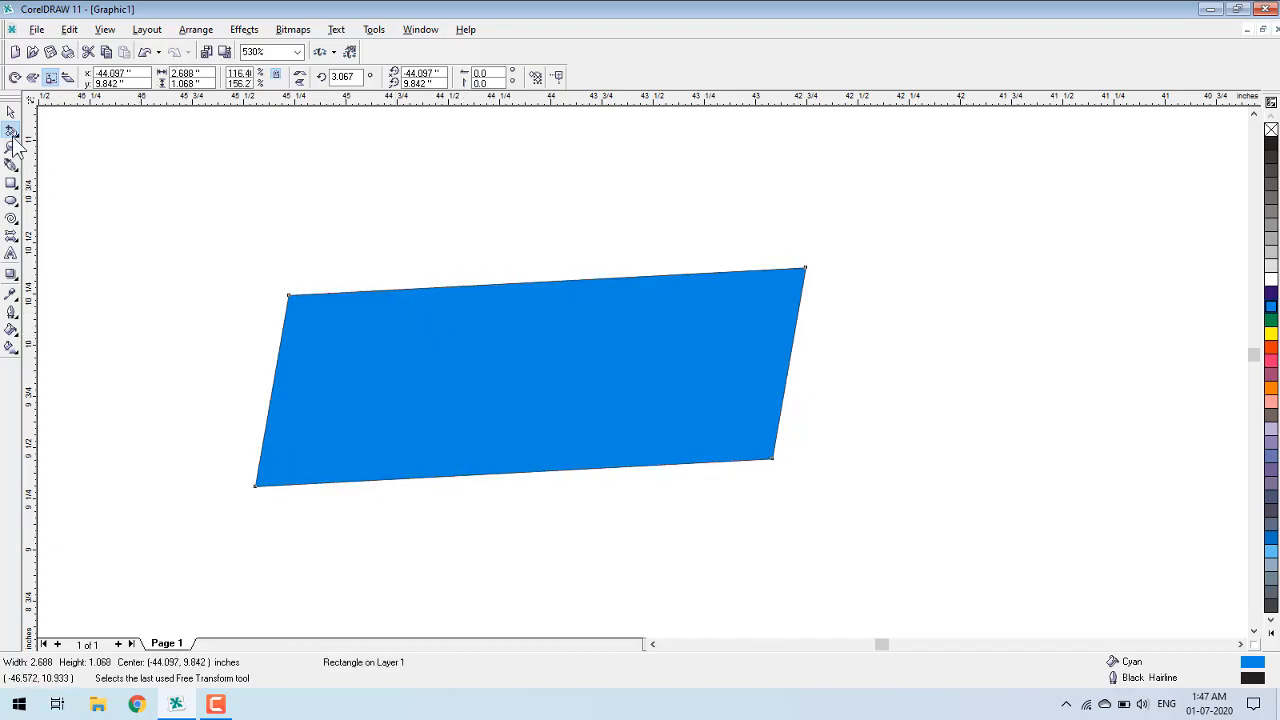
click(14, 133)
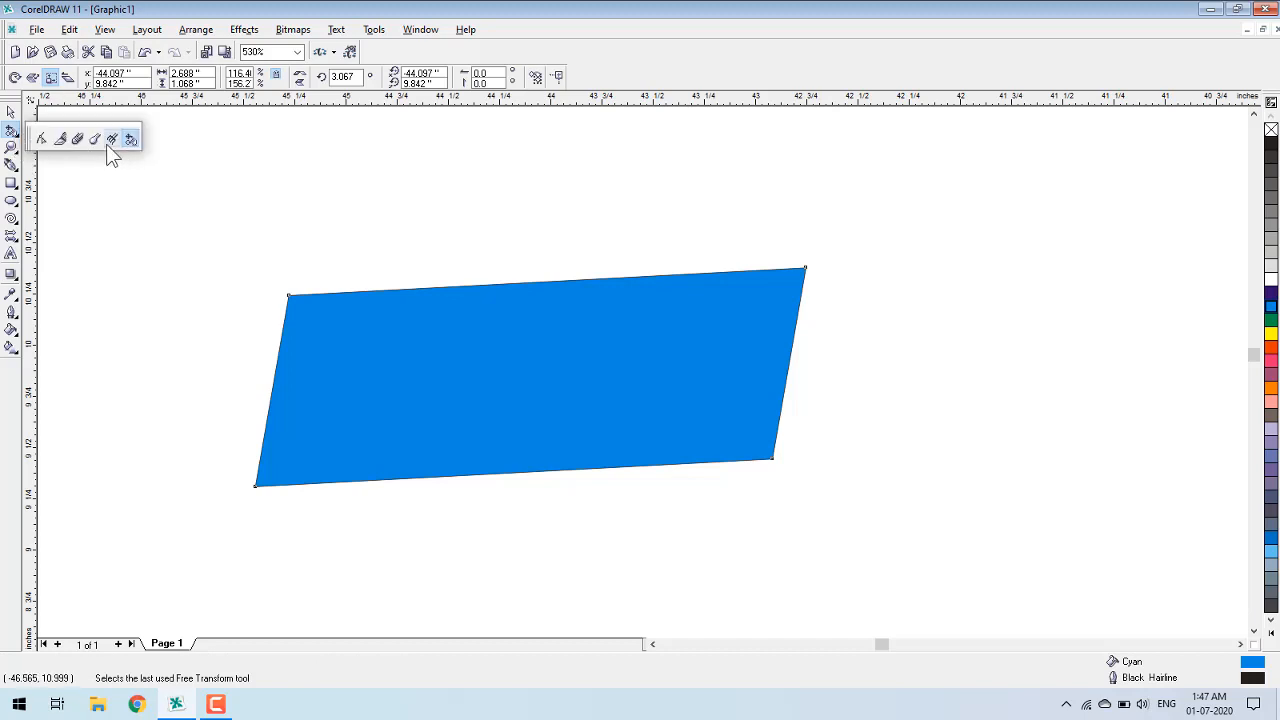